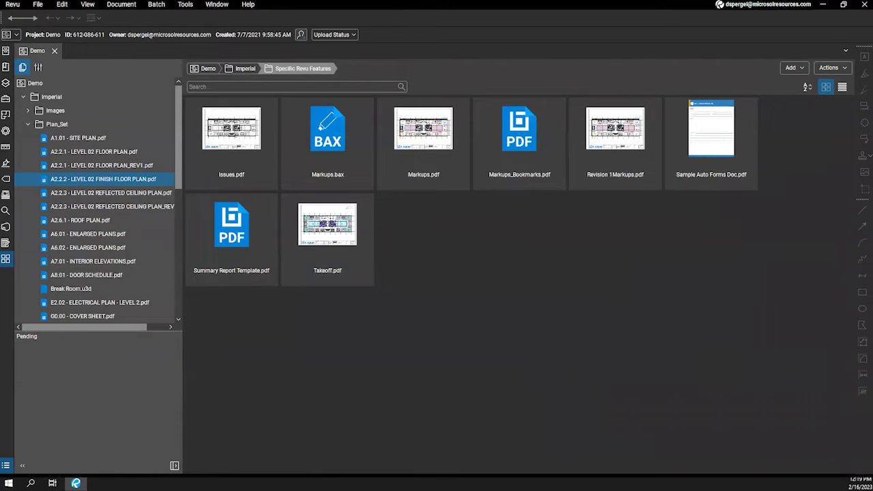
# Open and collapse the Thumbnails panel and the Spaces panel to see how the side panels toggle.
pyautogui.click(383, 294)
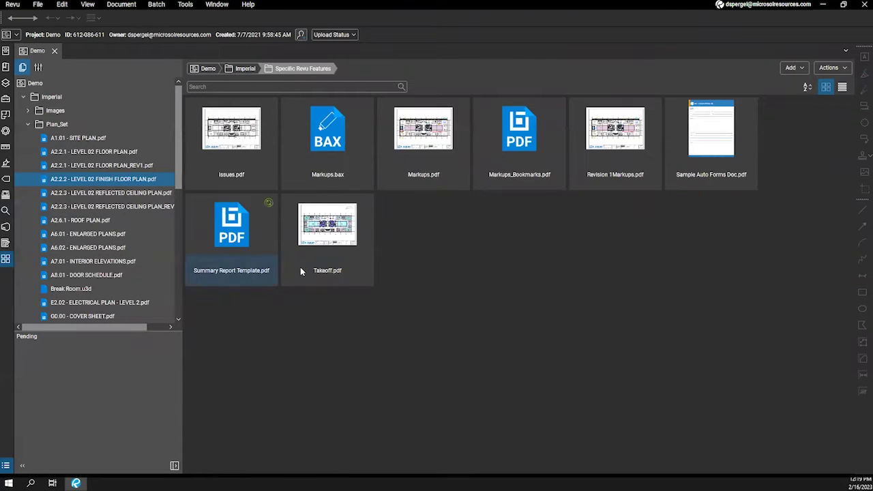
pyautogui.click(6, 259)
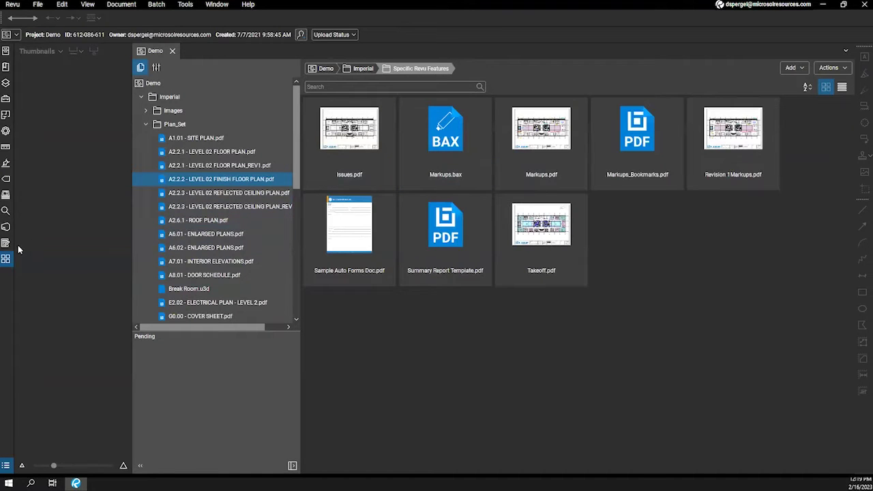
pyautogui.click(6, 259)
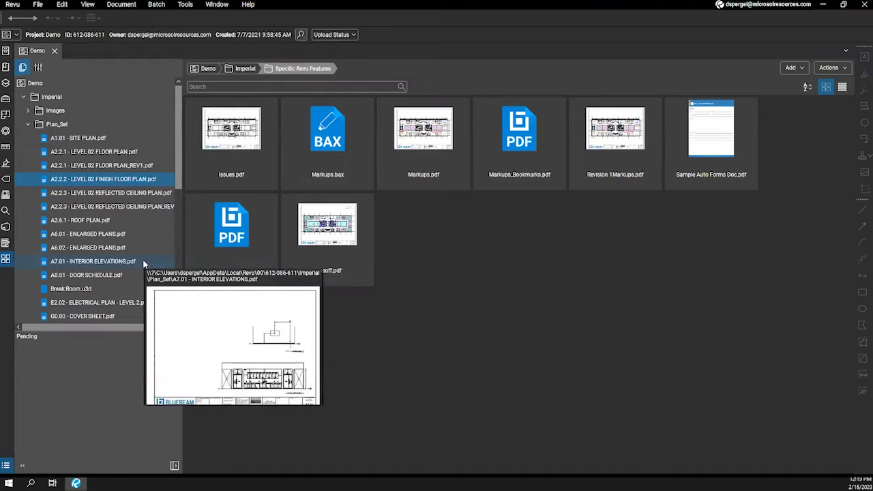
pyautogui.click(5, 196)
pyautogui.click(5, 198)
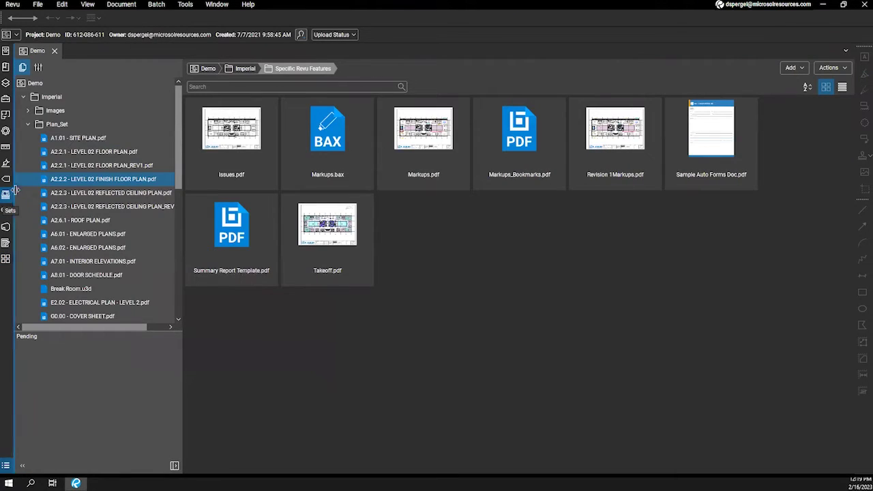
pyautogui.click(5, 114)
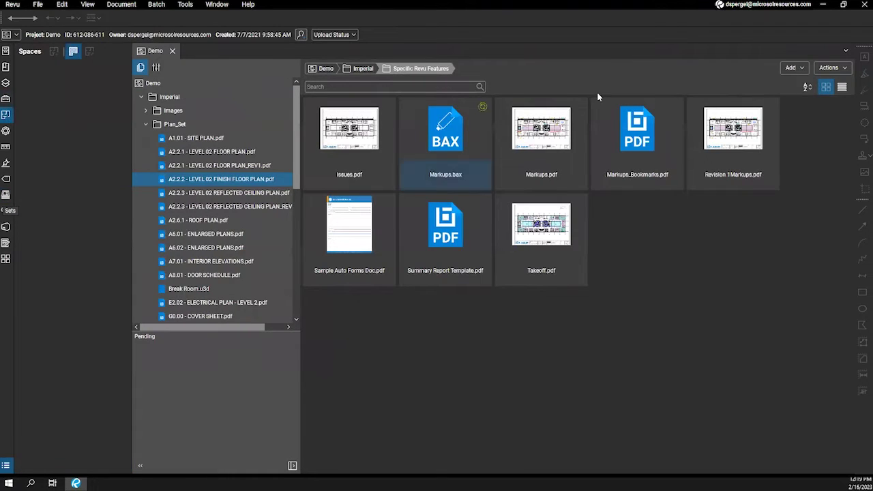
pyautogui.click(580, 109)
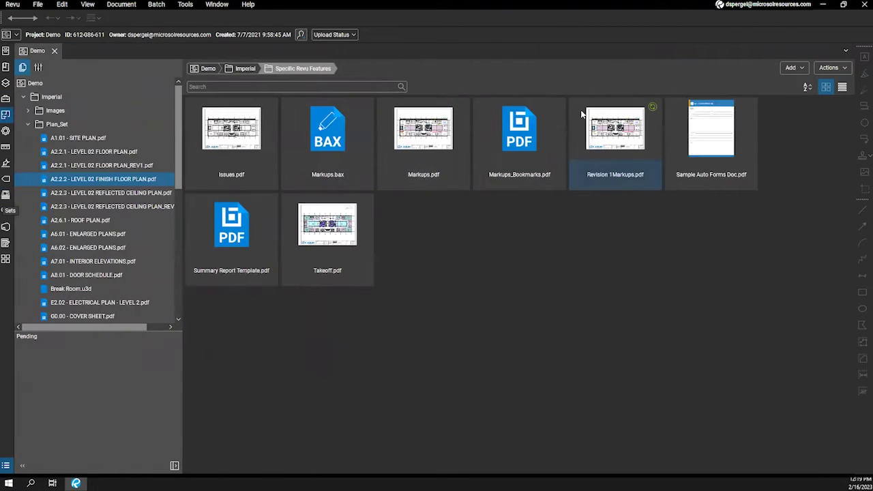
# Show the Layers panel, widen it slightly, and collapse it again.
pyautogui.click(5, 82)
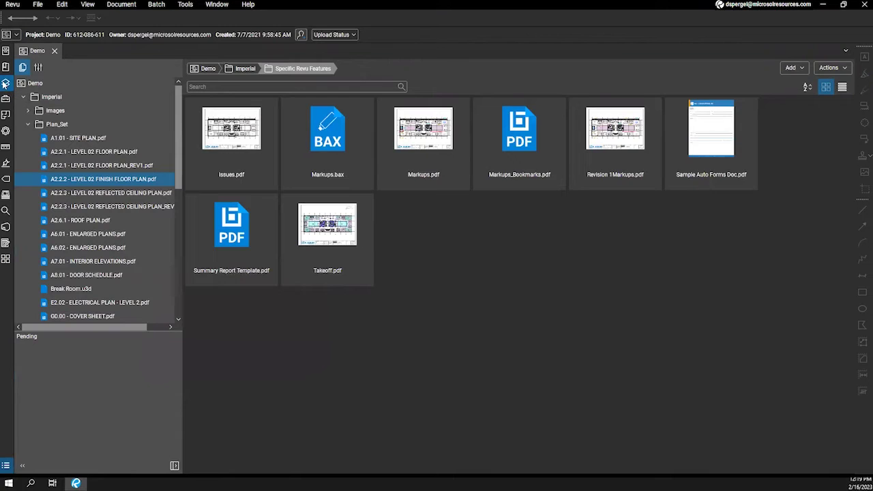
pyautogui.click(5, 84)
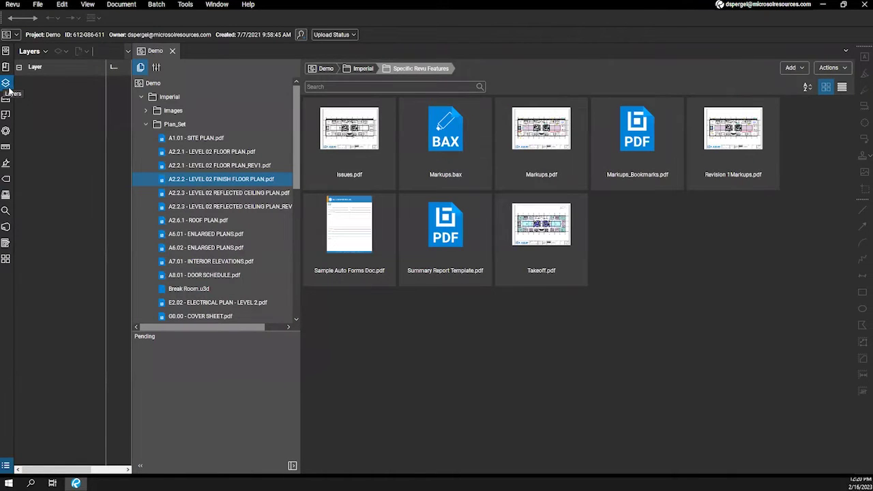
pyautogui.click(6, 87)
pyautogui.click(7, 86)
pyautogui.moveTo(131, 95); pyautogui.dragTo(138, 95)
pyautogui.click(138, 94)
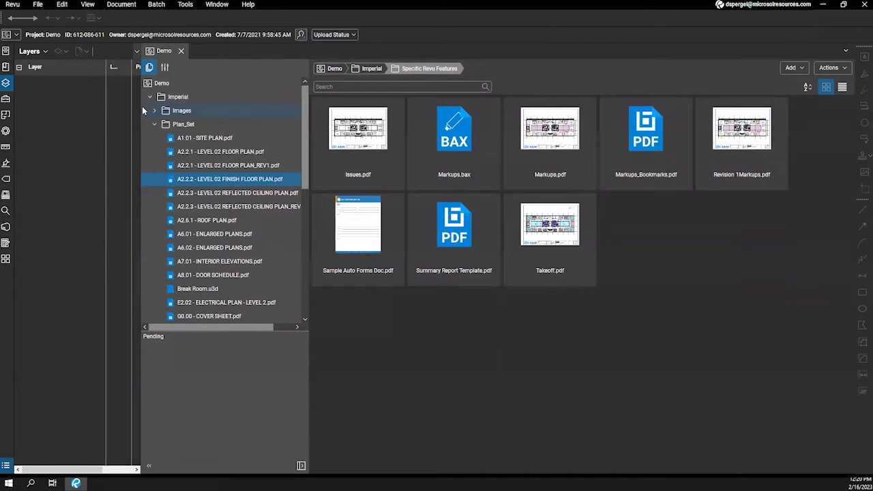
pyautogui.moveTo(142, 106); pyautogui.dragTo(113, 123)
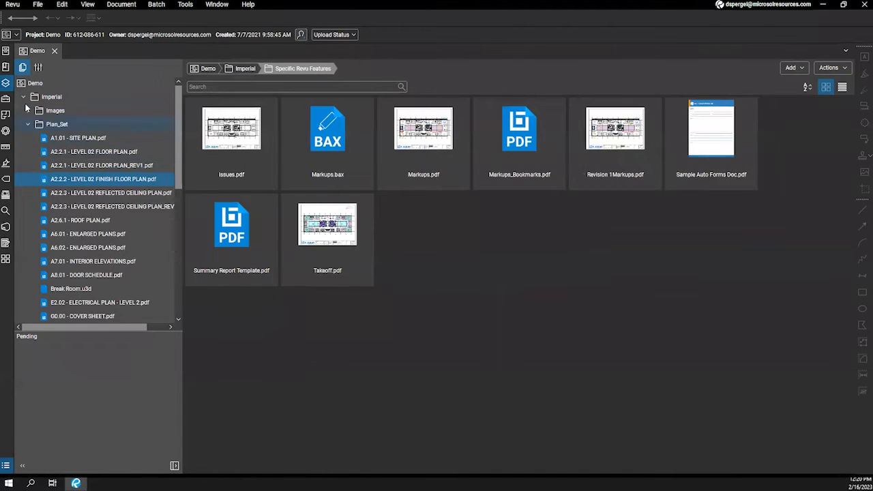
# Expand the Spaces panel beside the Demo project.
pyautogui.click(9, 83)
pyautogui.click(6, 99)
pyautogui.click(6, 116)
pyautogui.click(6, 116)
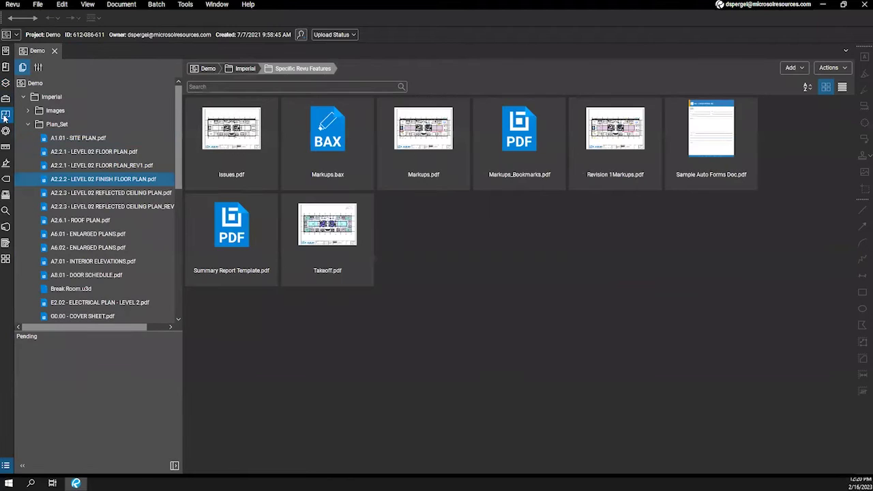
pyautogui.click(6, 115)
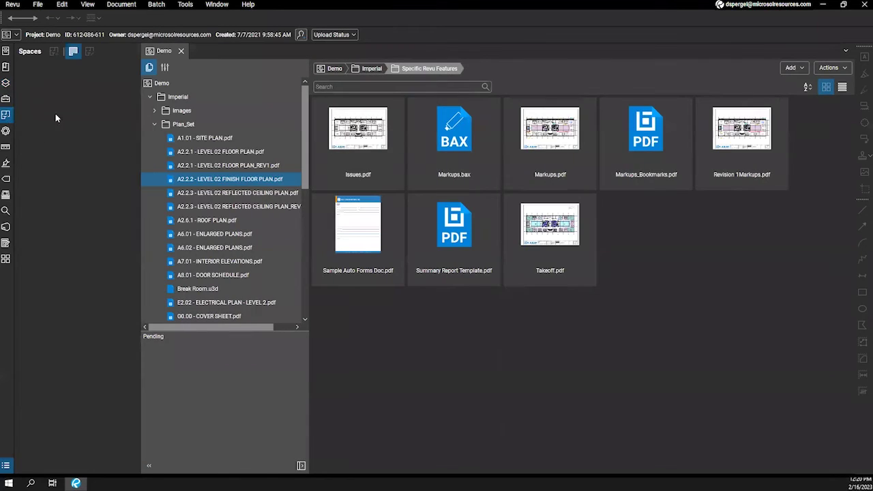
# Add the JavaScript Console to the shown side panels.
pyautogui.click(5, 99)
pyautogui.moveTo(5, 95); pyautogui.dragTo(5, 117)
pyautogui.rightClick(5, 116)
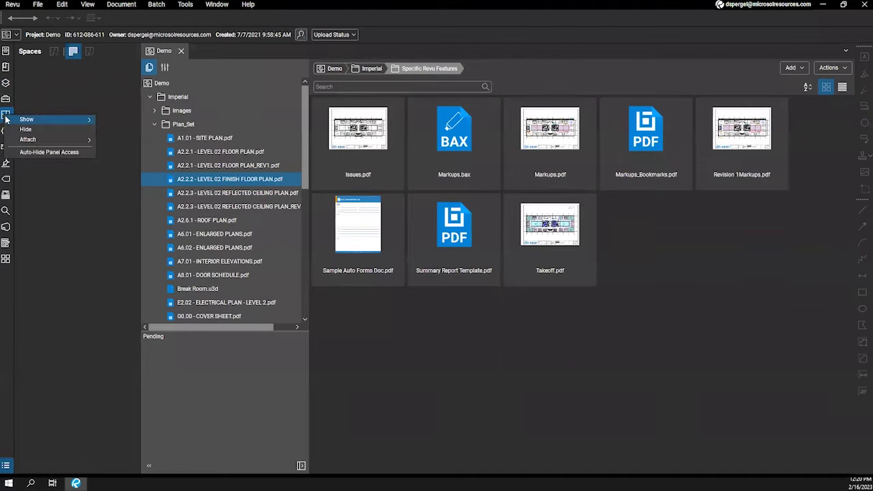
pyautogui.moveTo(27, 120)
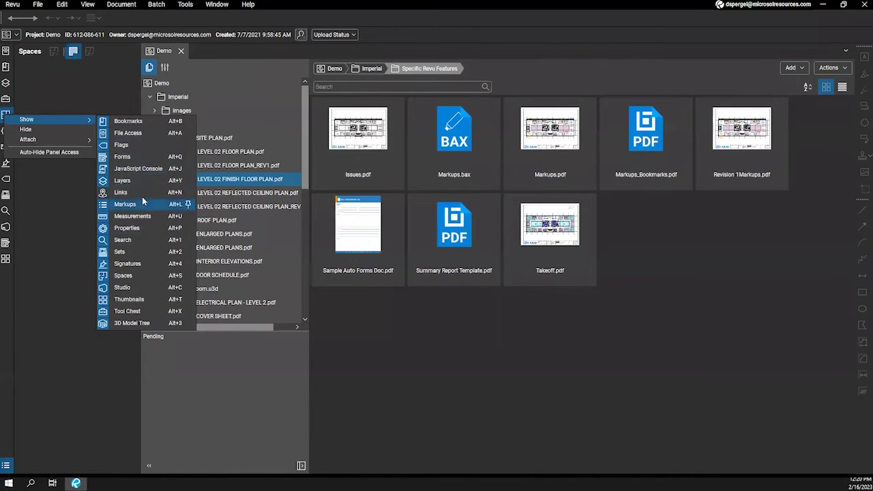
pyautogui.click(125, 170)
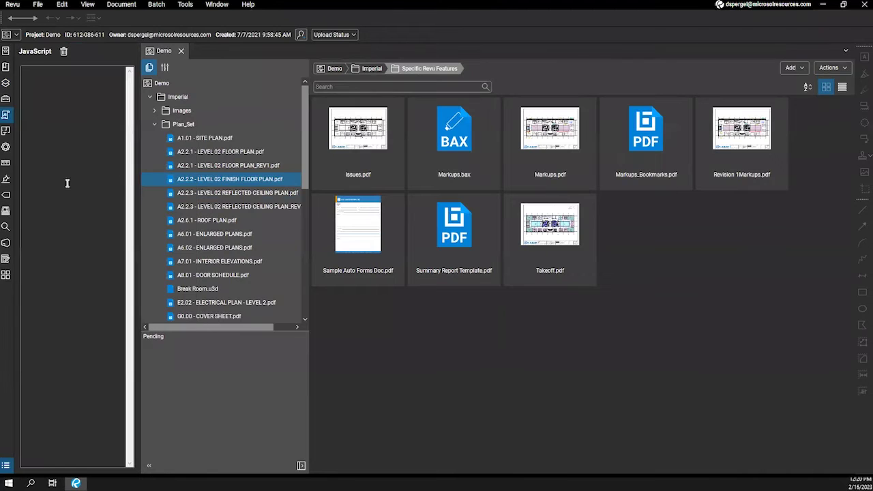
# Hide the JavaScript Console panel.
pyautogui.click(5, 114)
pyautogui.moveTo(43, 122)
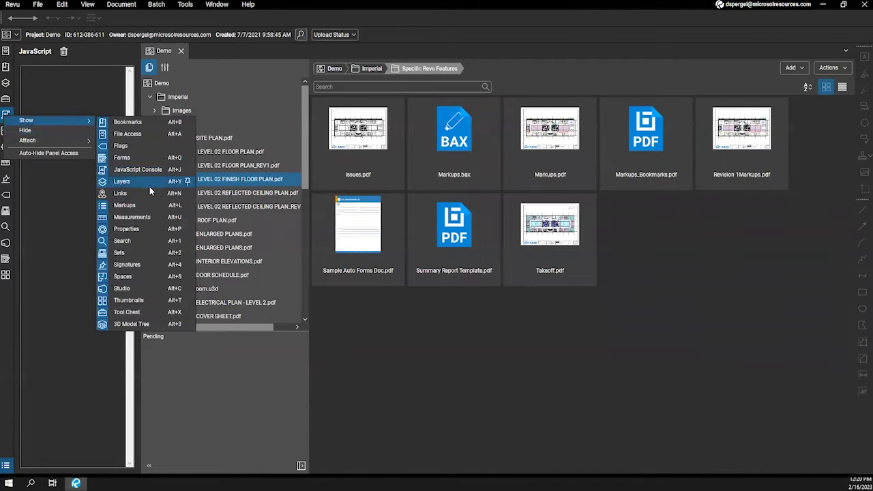
pyautogui.click(104, 173)
pyautogui.click(6, 119)
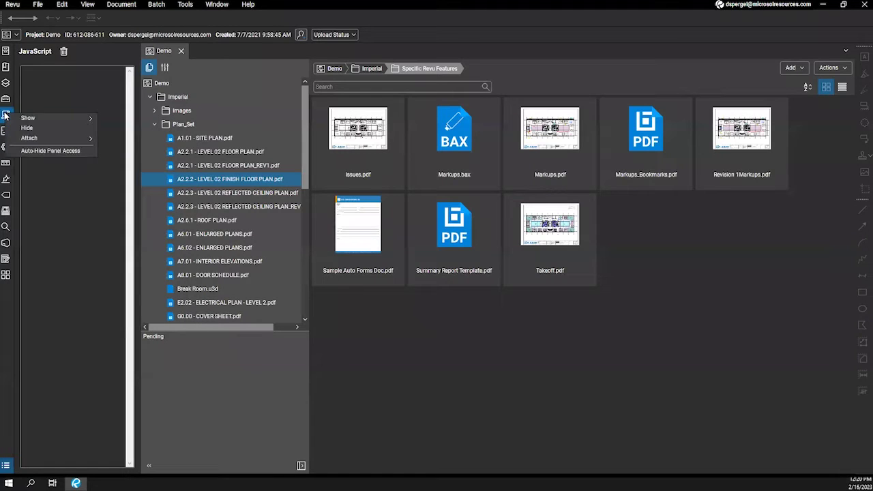
pyautogui.click(25, 133)
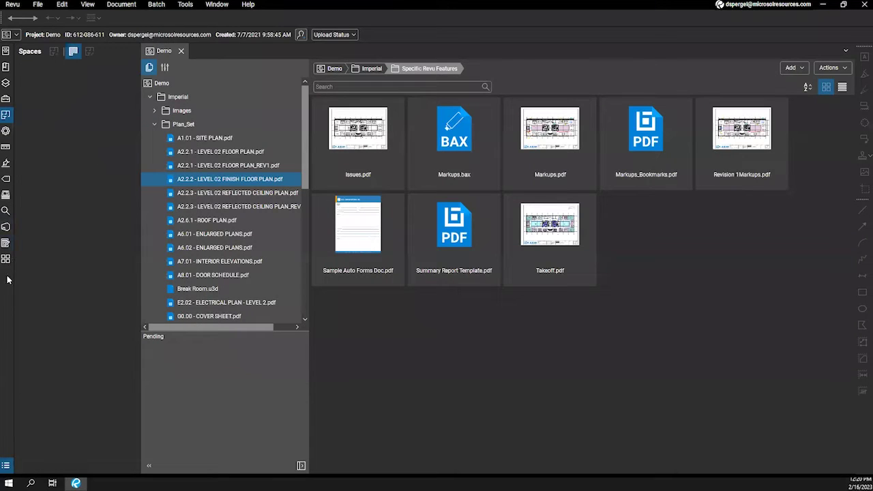
# Hide the Measurements panel from the side panels.
pyautogui.rightClick(5, 120)
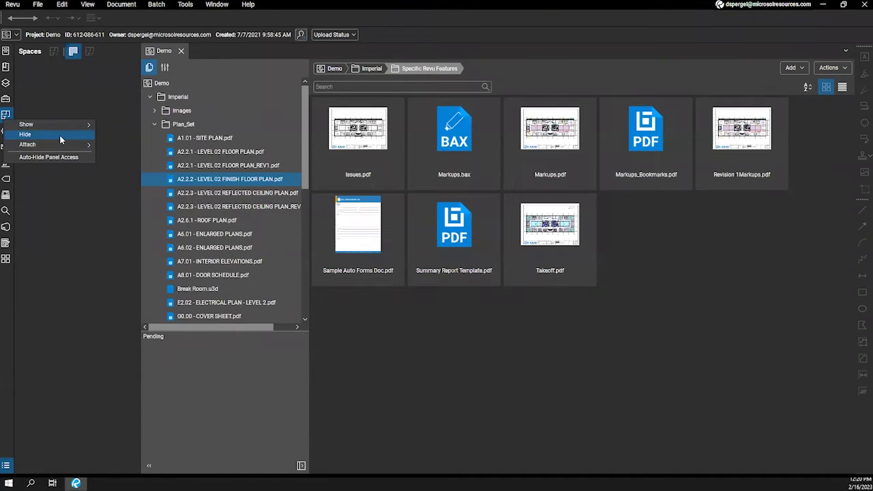
pyautogui.click(10, 273)
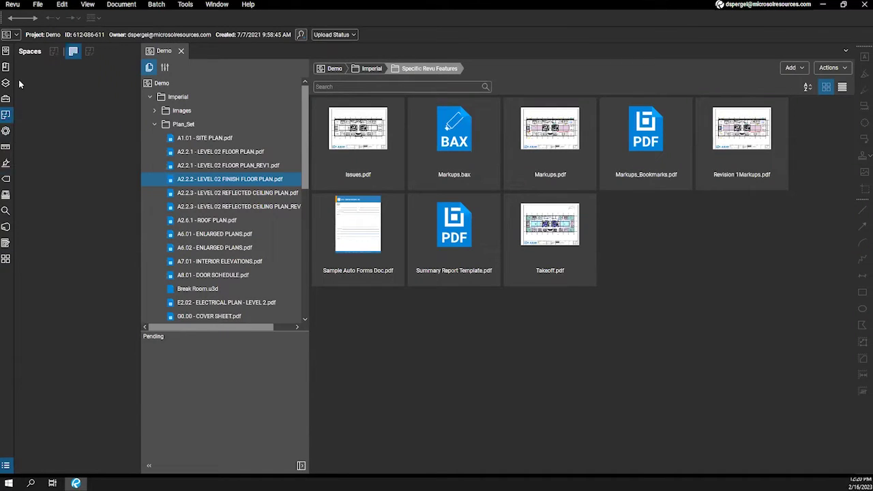
pyautogui.rightClick(5, 148)
pyautogui.click(35, 168)
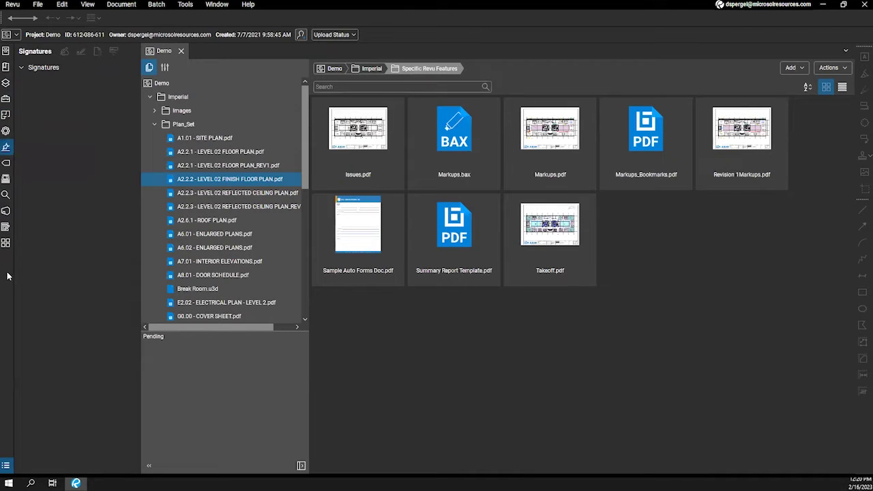
# Pull the Signatures panel out of the side panels into a floating window.
pyautogui.rightClick(6, 148)
pyautogui.click(9, 159)
pyautogui.click(5, 149)
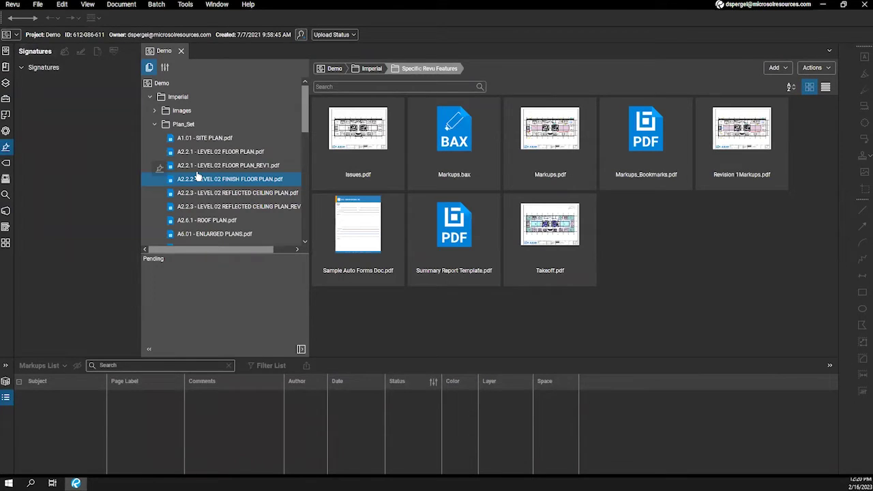
pyautogui.moveTo(5, 146); pyautogui.dragTo(865, 121)
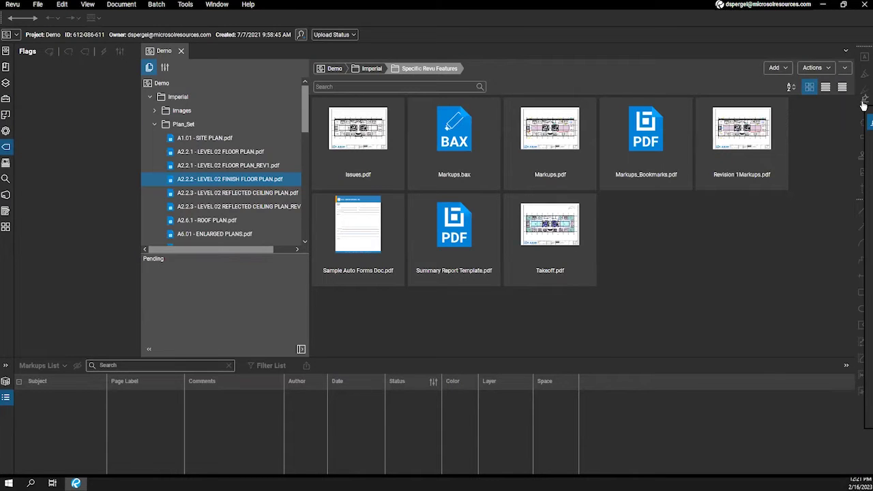
pyautogui.click(864, 104)
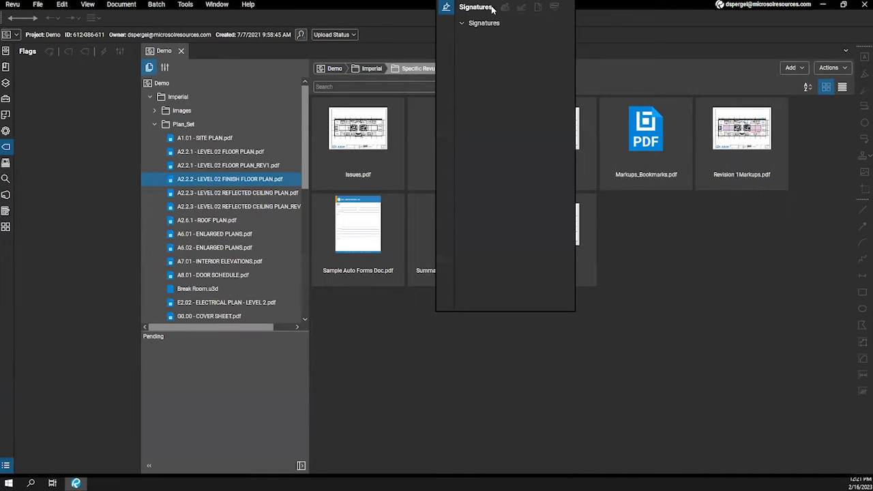
# Attach the floating Signatures panel to the Right side and widen it until its contents show.
pyautogui.click(446, 9)
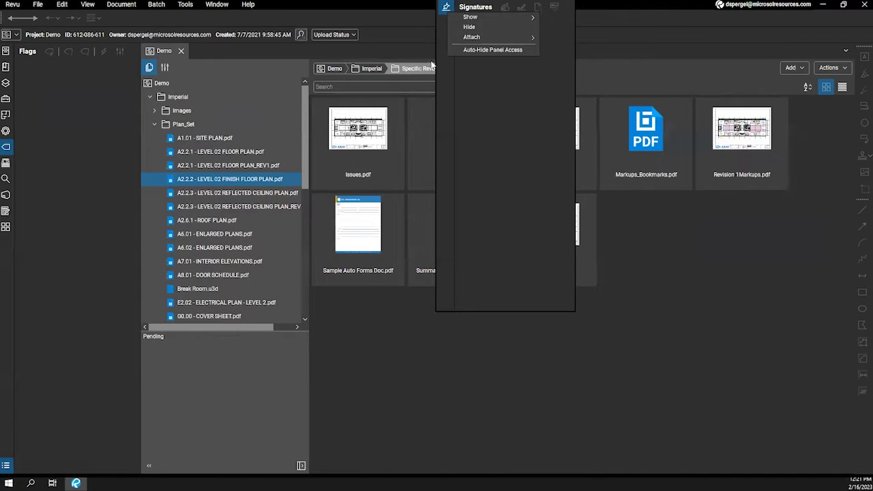
pyautogui.moveTo(464, 37)
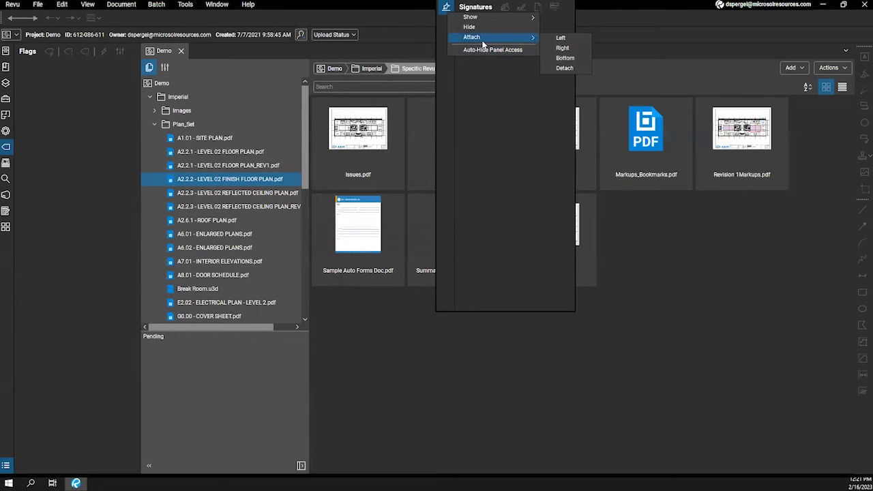
pyautogui.click(558, 49)
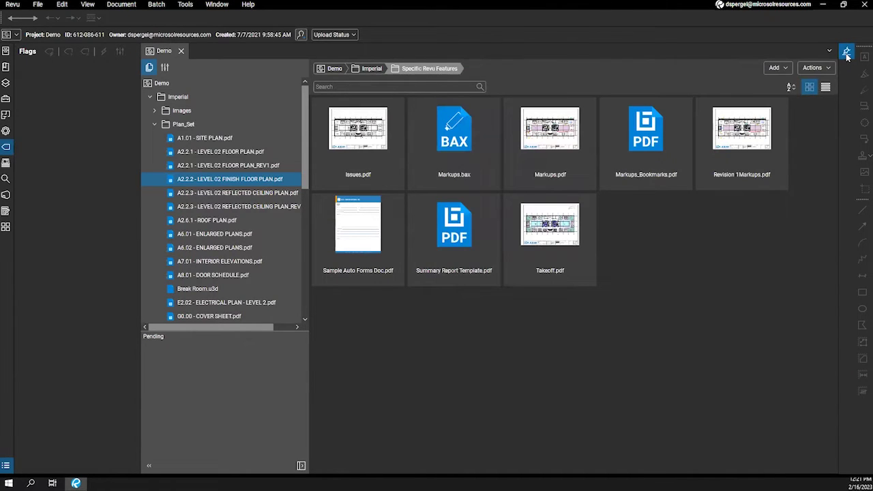
pyautogui.moveTo(805, 99); pyautogui.dragTo(713, 118)
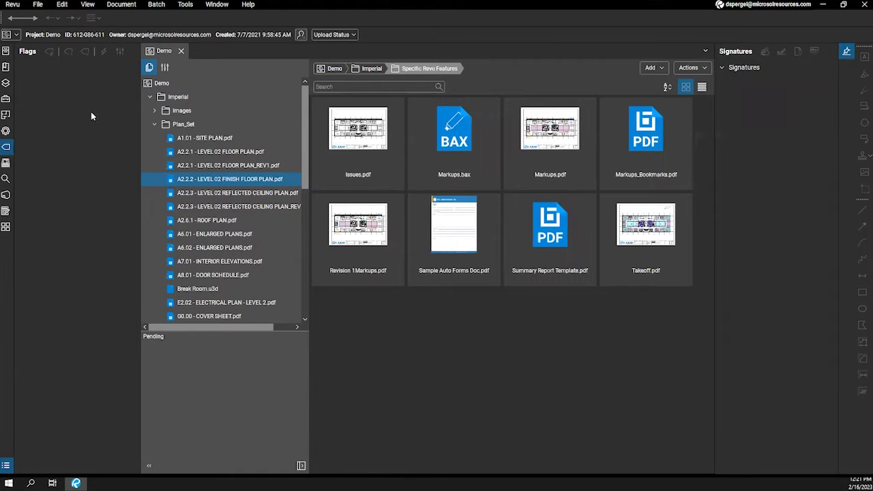
# Move the Flags panel into the same right-hand dock as Signatures.
pyautogui.hotkey('alt', 'l')
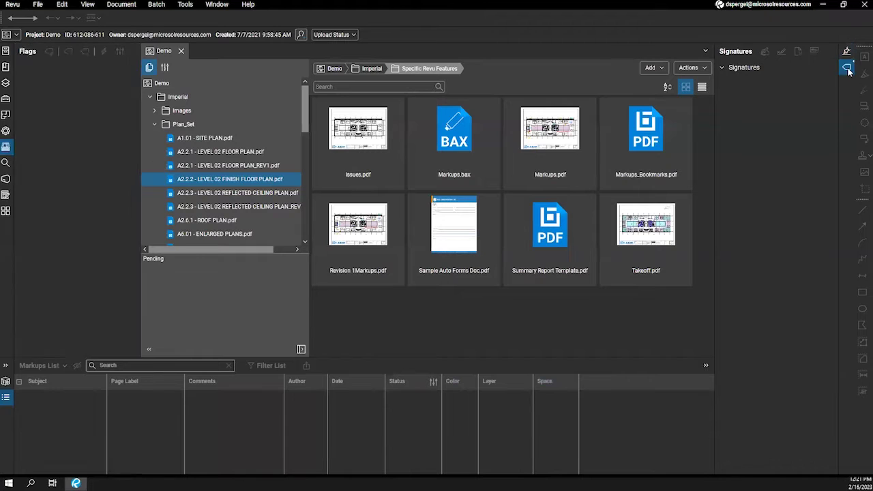
pyautogui.hotkey('alt', 'l')
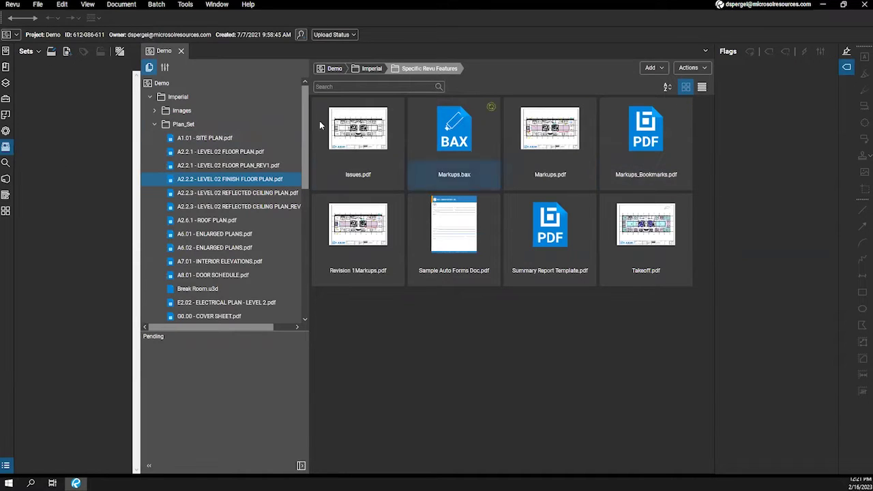
# Dock the Sets panel in its own section beneath Search, and enlarge the section's height and the dock's width.
pyautogui.moveTo(9, 144); pyautogui.dragTo(81, 210)
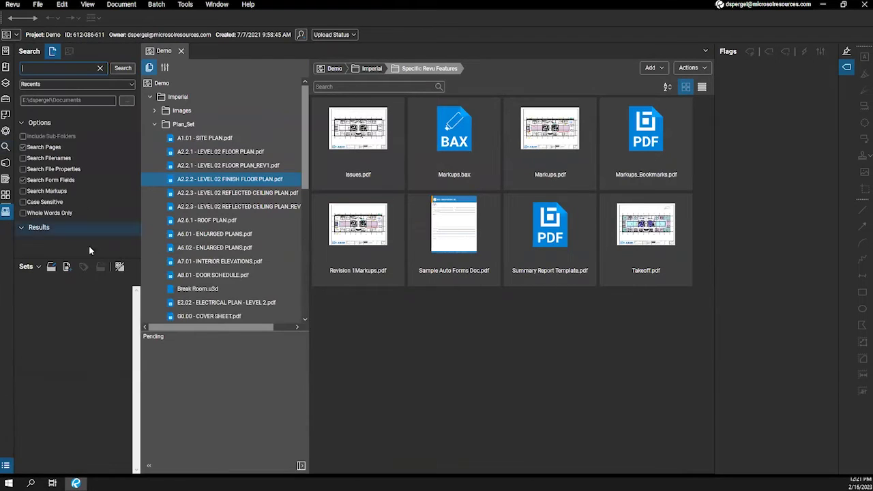
pyautogui.moveTo(83, 257); pyautogui.dragTo(83, 240)
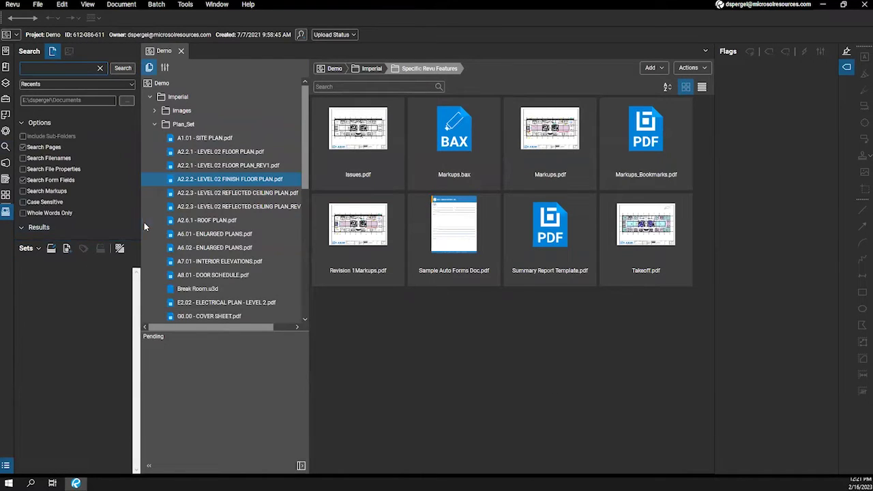
pyautogui.moveTo(141, 222); pyautogui.dragTo(218, 225)
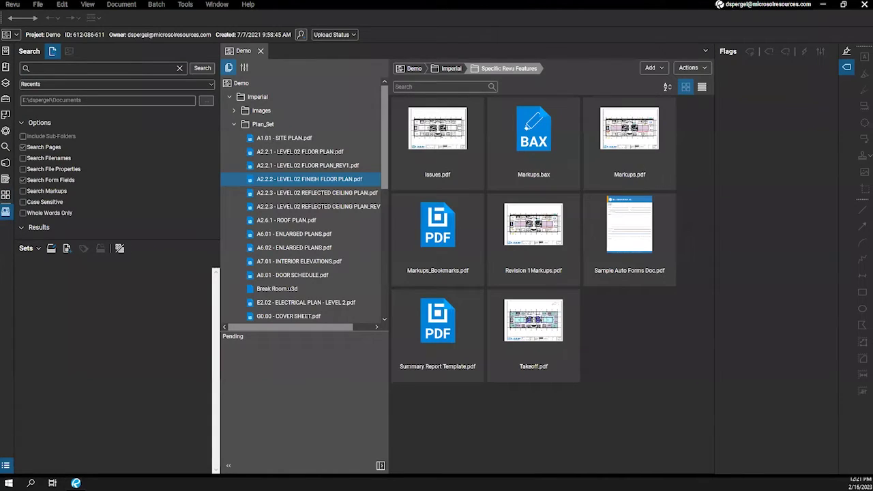
# Move the Studio and Forms panels into the lower dock section with Sets.
pyautogui.click(6, 162)
pyautogui.click(6, 212)
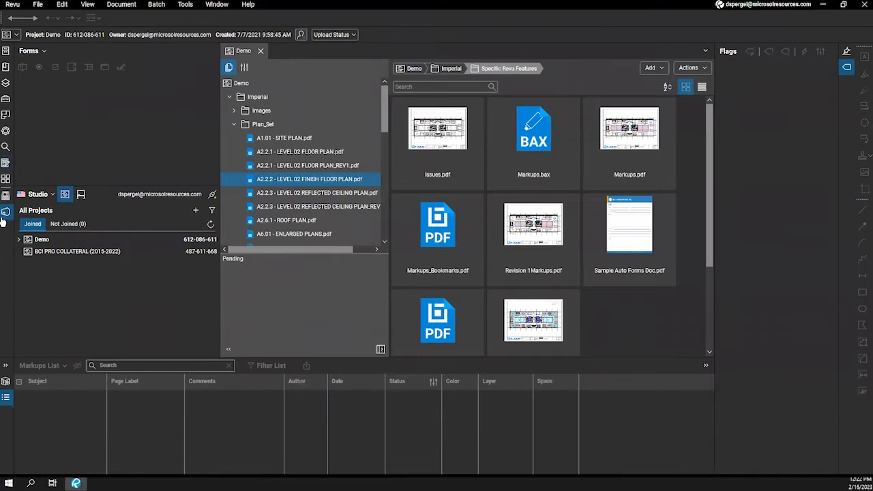
pyautogui.click(6, 212)
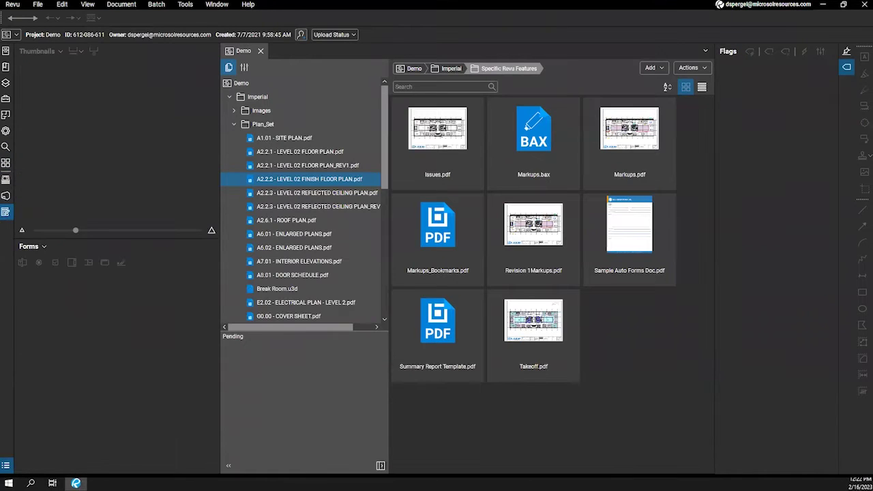
# Collapse the Flags panel and narrow the dock that holds Thumbnails and Forms.
pyautogui.click(847, 66)
pyautogui.click(847, 67)
pyautogui.click(847, 66)
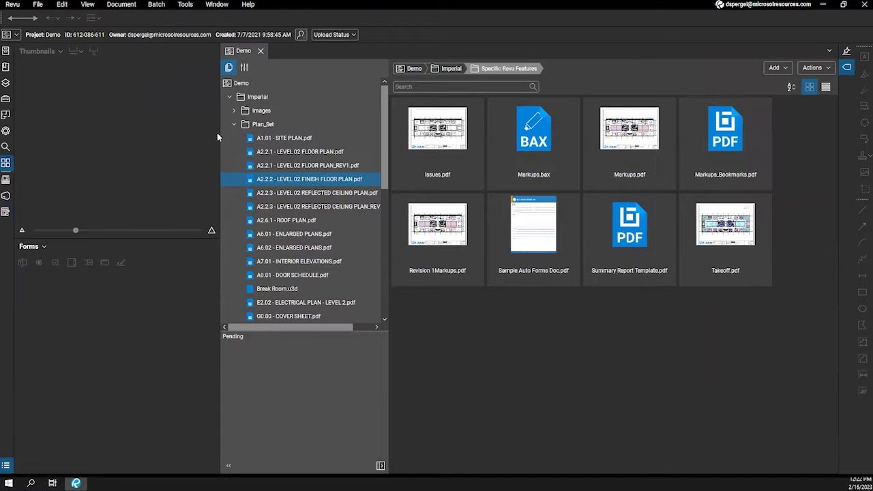
pyautogui.moveTo(219, 132); pyautogui.dragTo(173, 133)
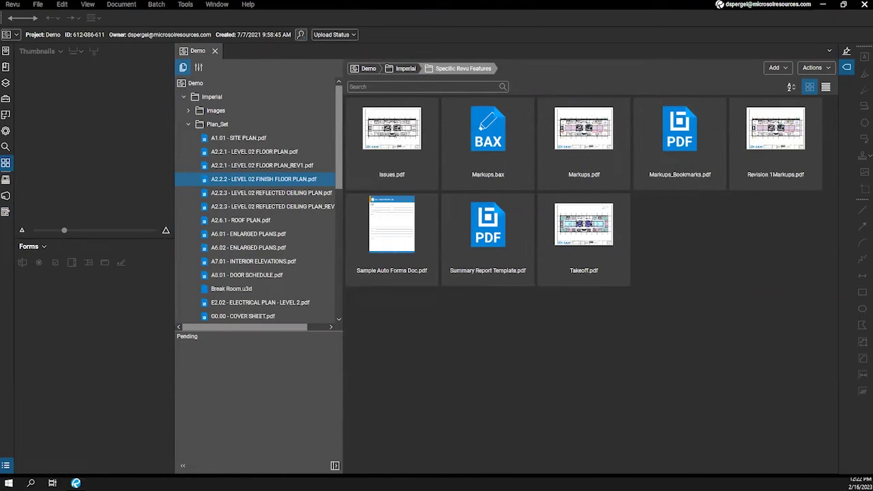
# Add a new profile named "Webinar Profile" in Manage Profiles and keep it as the active profile.
pyautogui.click(23, 8)
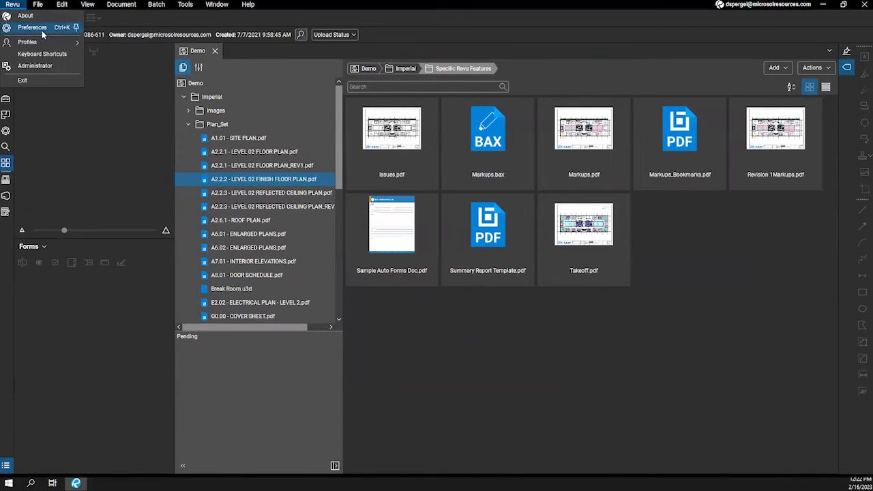
pyautogui.moveTo(66, 44)
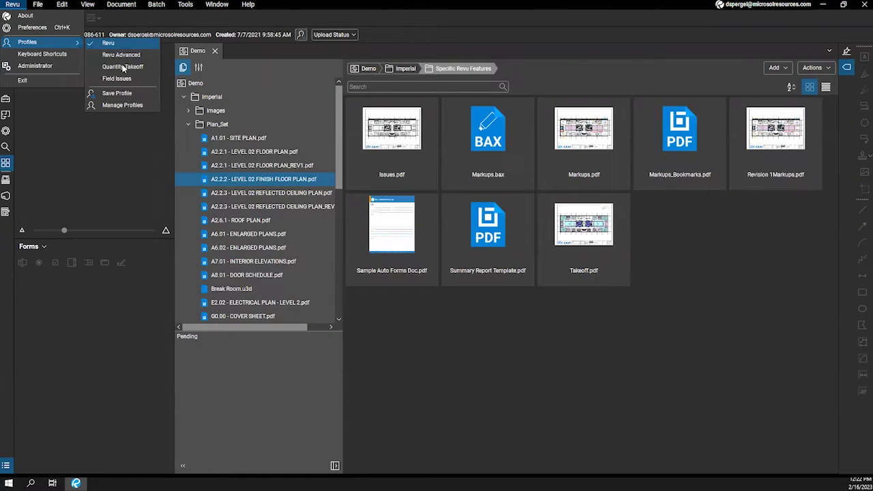
pyautogui.click(120, 108)
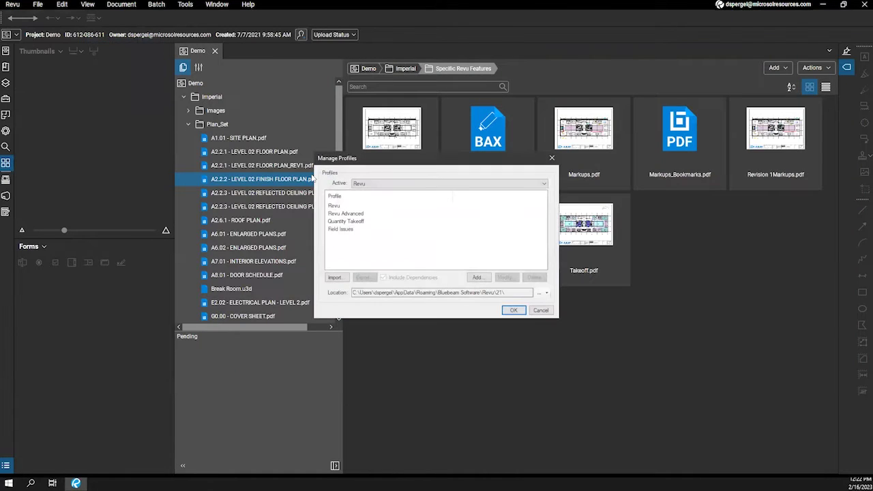
pyautogui.click(432, 187)
pyautogui.click(432, 187)
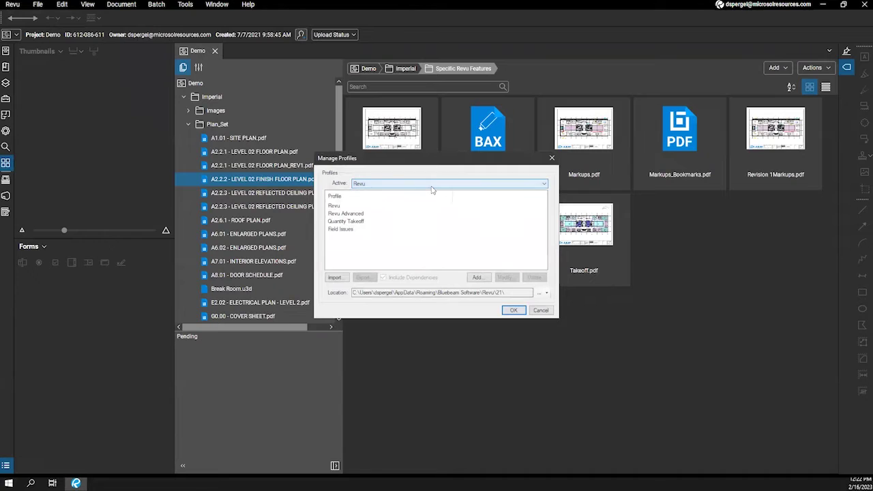
pyautogui.click(478, 277)
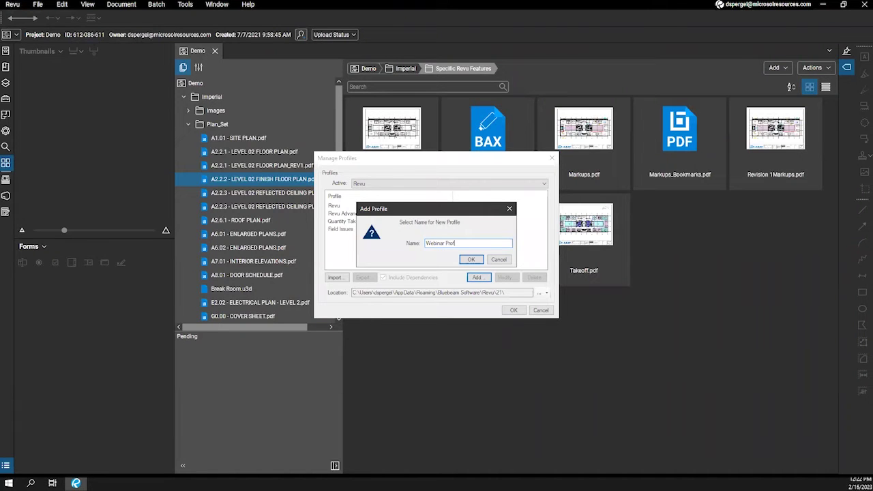
pyautogui.press('Return')
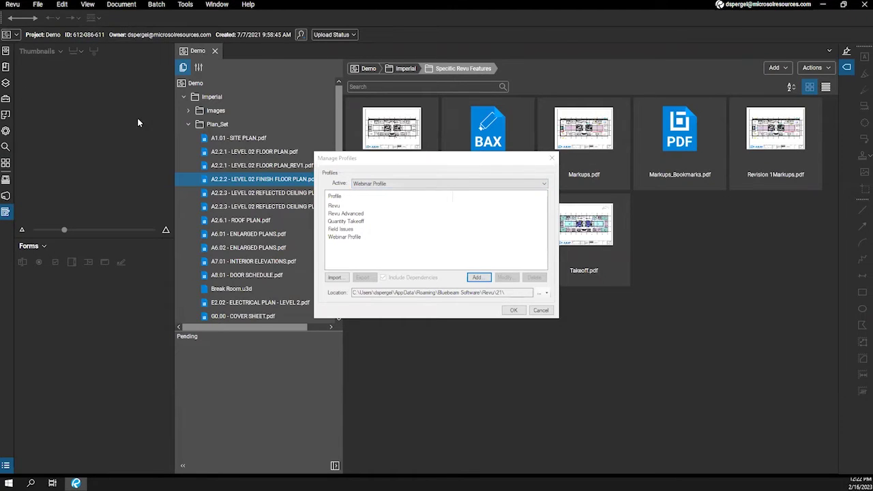
pyautogui.click(359, 187)
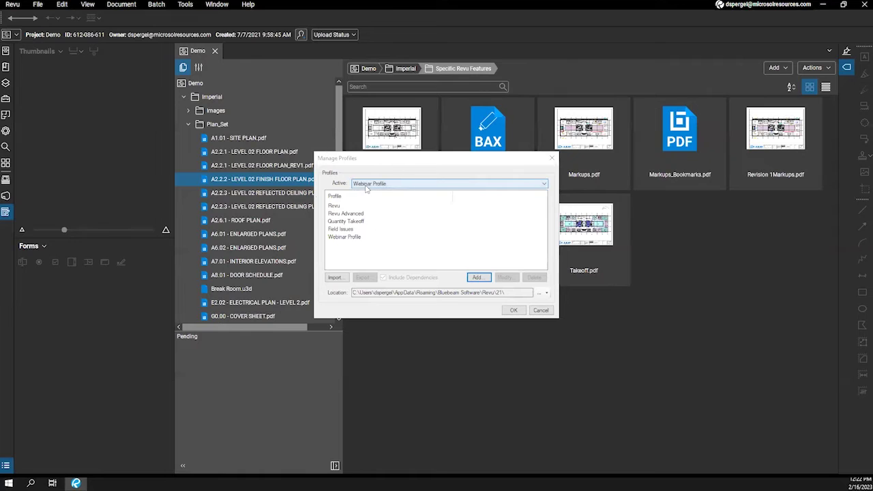
pyautogui.click(513, 310)
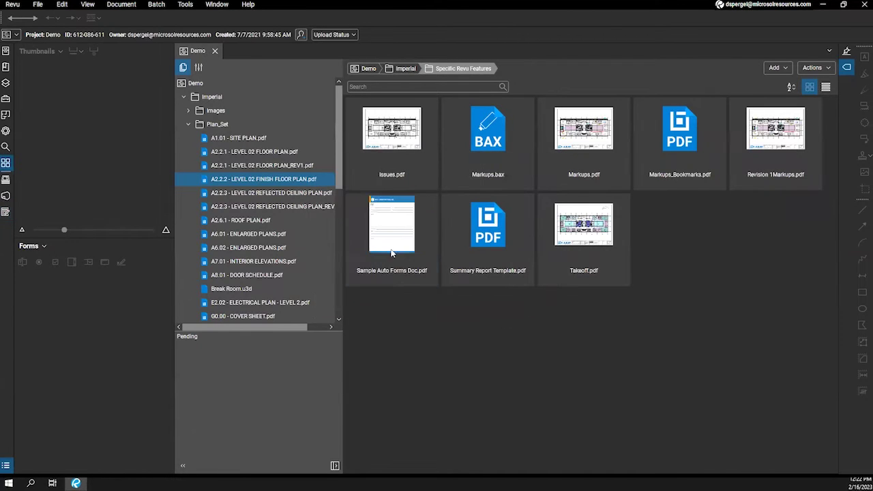
# Save the current interface layout to the active Webinar Profile.
pyautogui.click(7, 5)
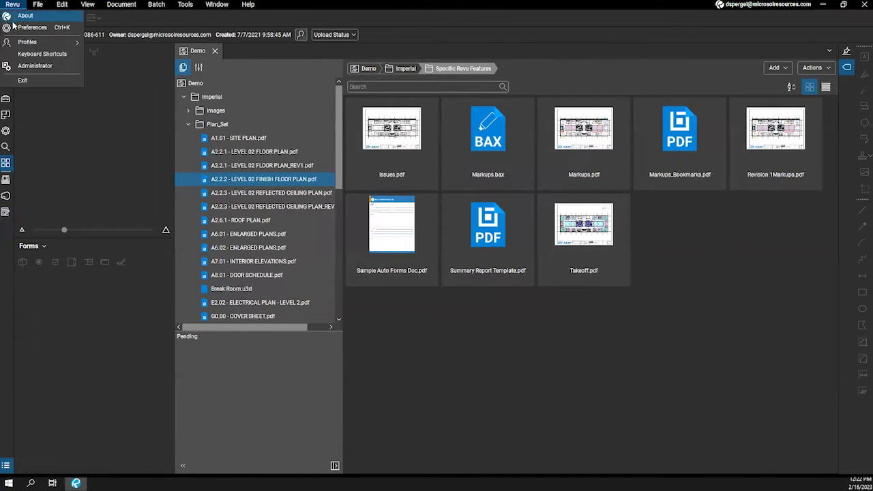
pyautogui.moveTo(23, 44)
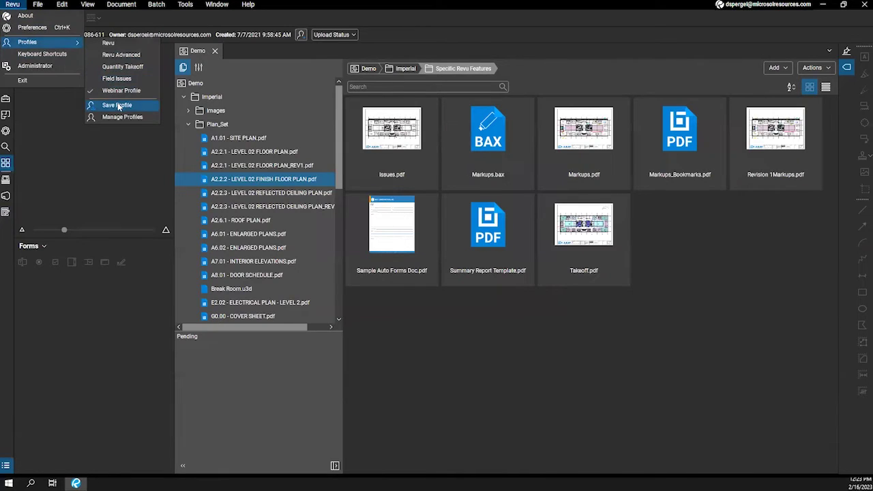
pyautogui.click(120, 105)
# Switch to the Revu Advanced profile and return to Webinar Profile.
pyautogui.click(12, 4)
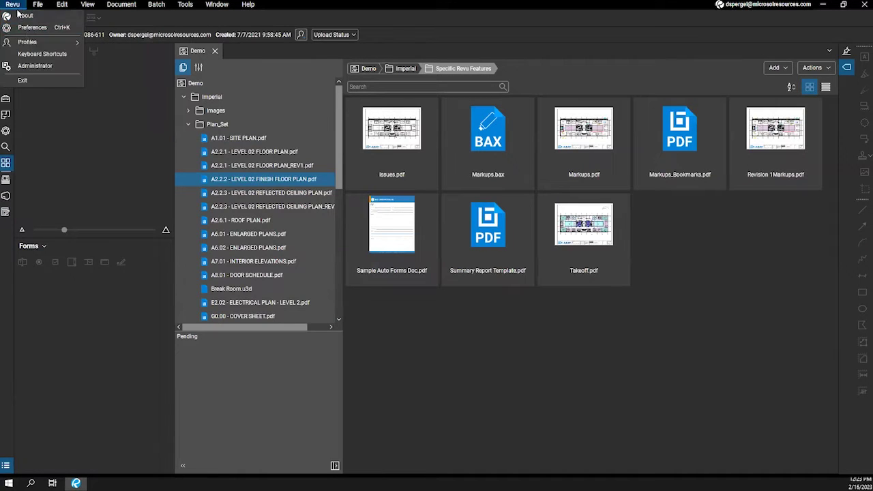
pyautogui.moveTo(27, 43)
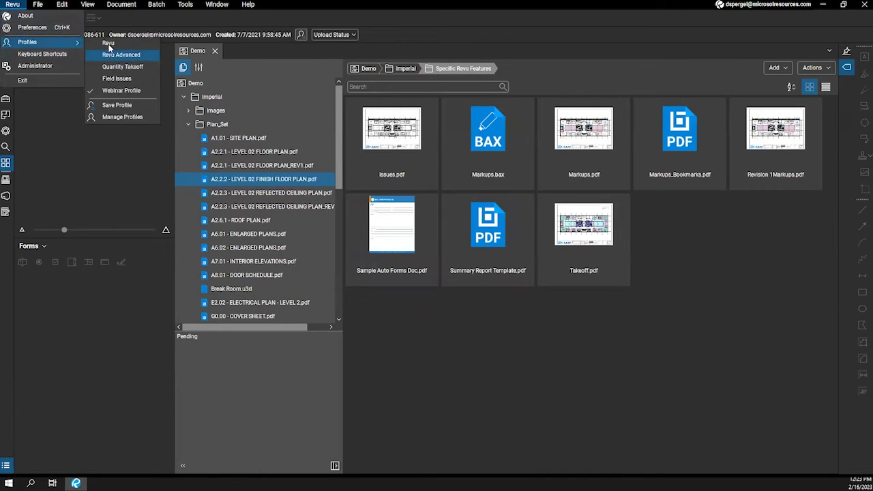
pyautogui.click(111, 54)
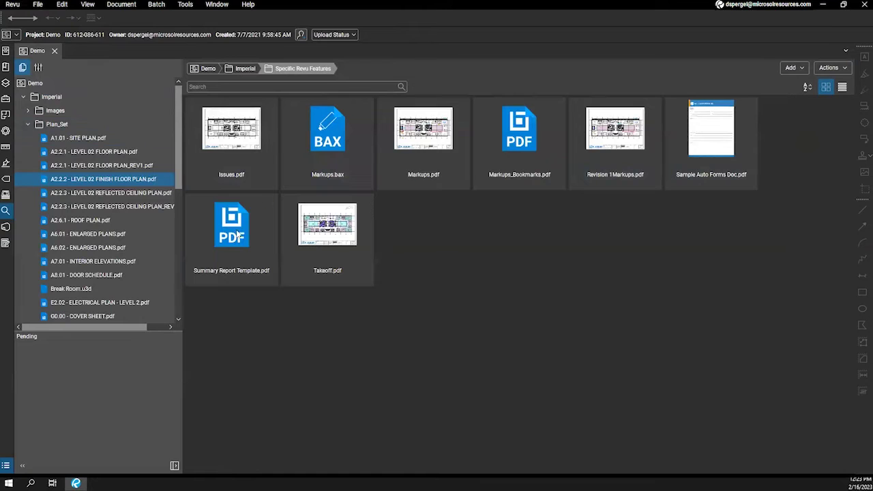
pyautogui.click(12, 4)
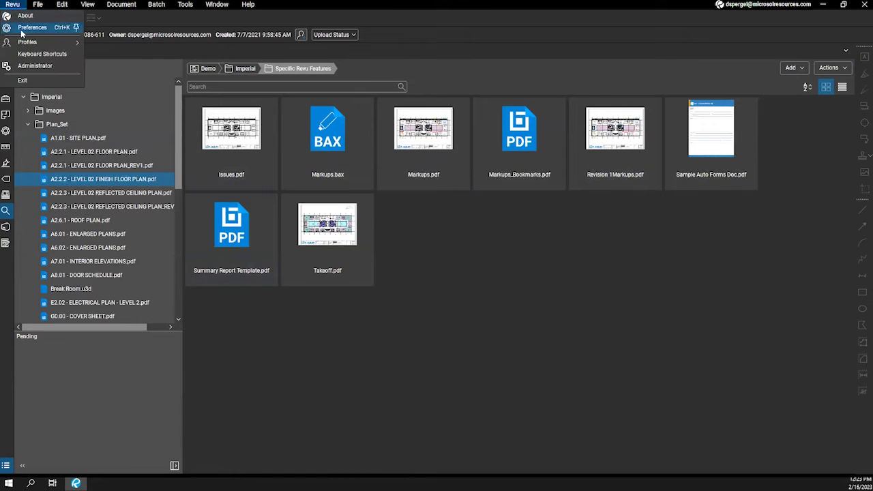
pyautogui.moveTo(27, 41)
pyautogui.click(122, 90)
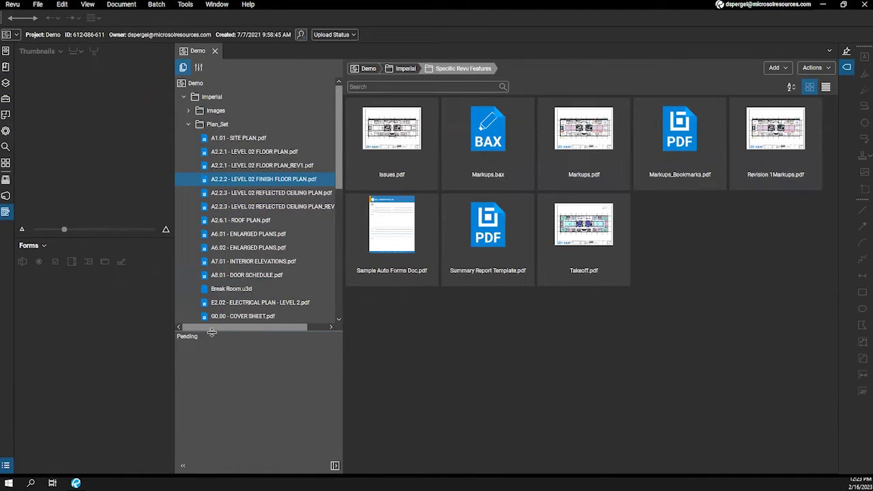
# Narrow the Thumbnails and Forms dock slightly and open Issues.pdf from the Specific Revu Features folder.
pyautogui.moveTo(174, 314); pyautogui.dragTo(152, 314)
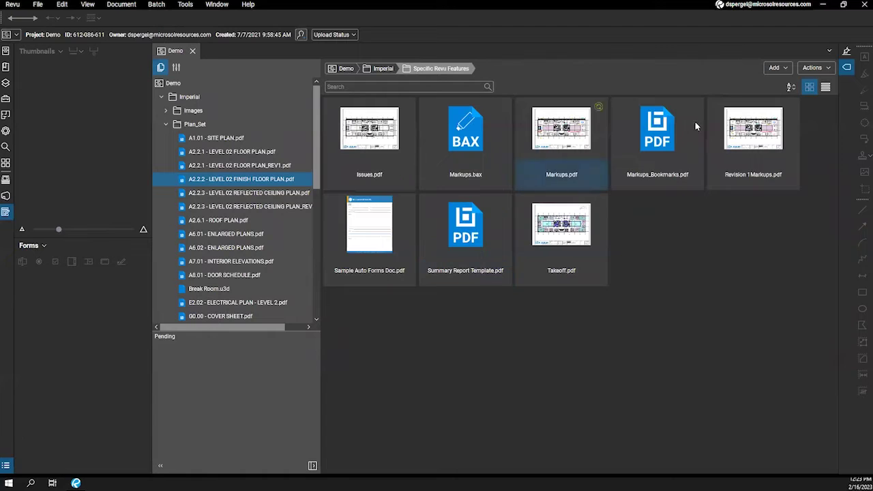
pyautogui.click(392, 149)
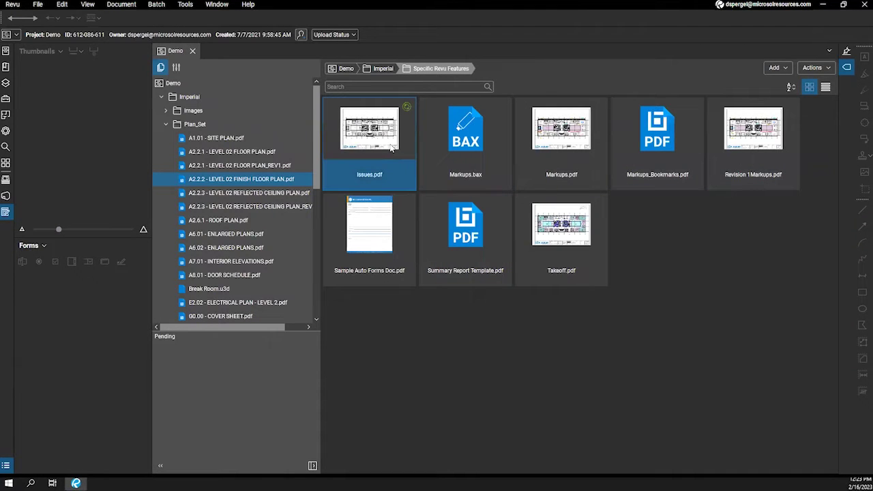
pyautogui.doubleClick(392, 148)
pyautogui.click(510, 268)
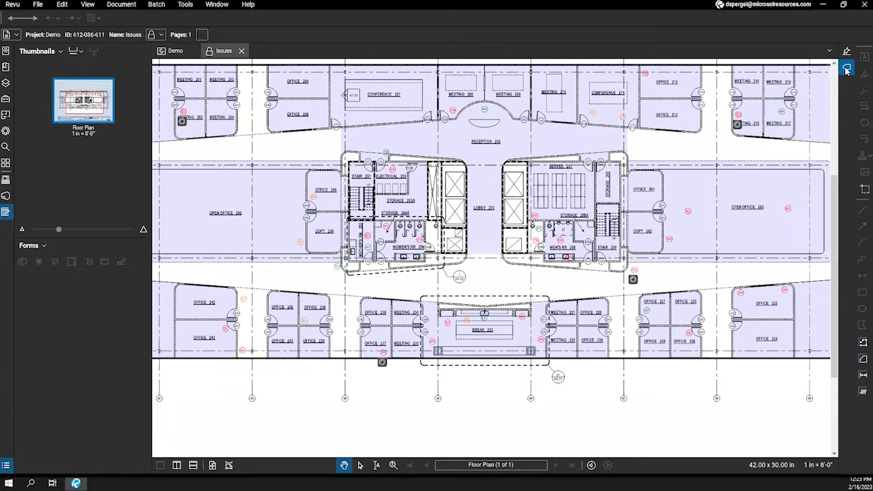
# Expand the dock with Signatures and Flags, move the Properties panel into it and show Properties there.
pyautogui.click(847, 68)
pyautogui.click(846, 51)
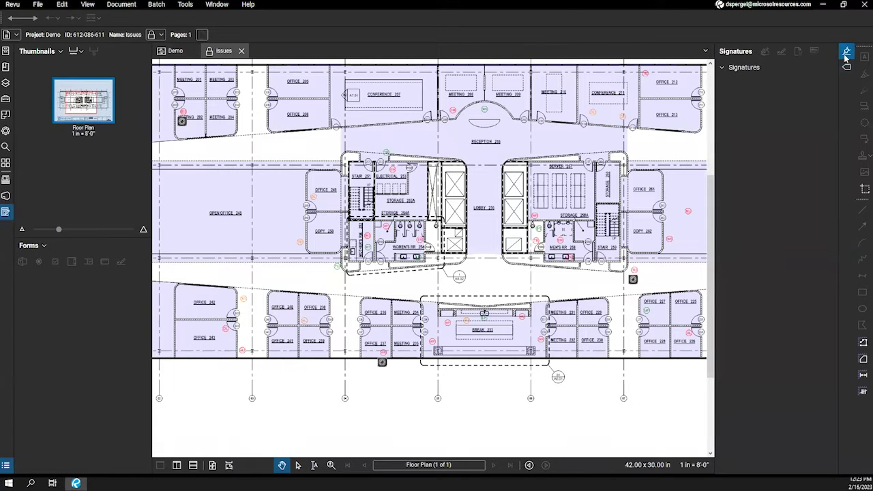
pyautogui.click(6, 131)
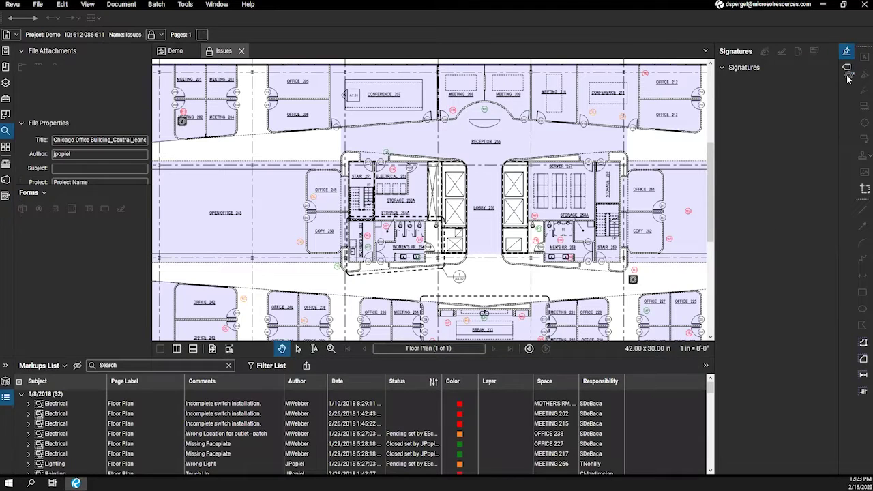
pyautogui.click(848, 81)
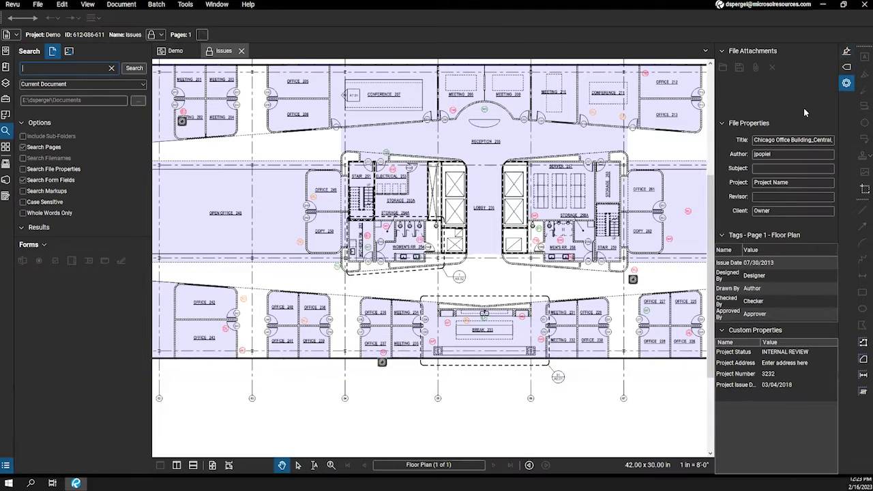
# Show Tool Chest in the upper dock section and Studio in the lower one, adjusting the divider between them.
pyautogui.click(6, 99)
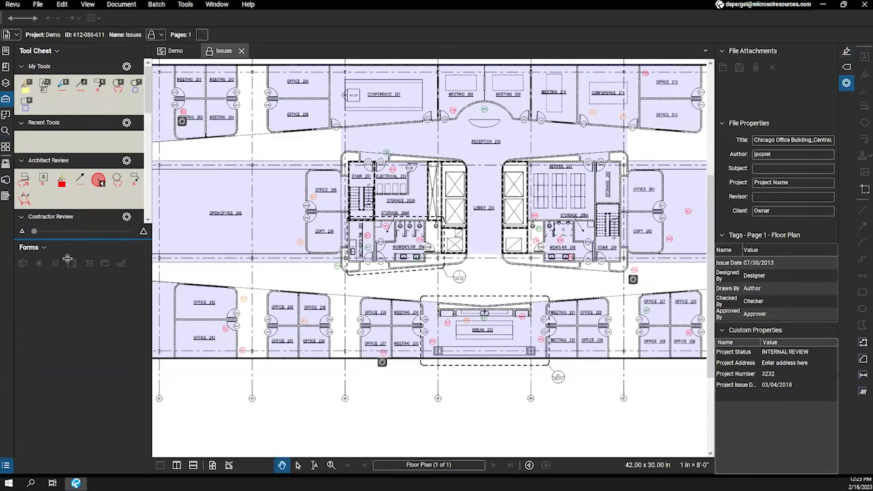
pyautogui.click(6, 180)
pyautogui.moveTo(118, 360); pyautogui.dragTo(118, 274)
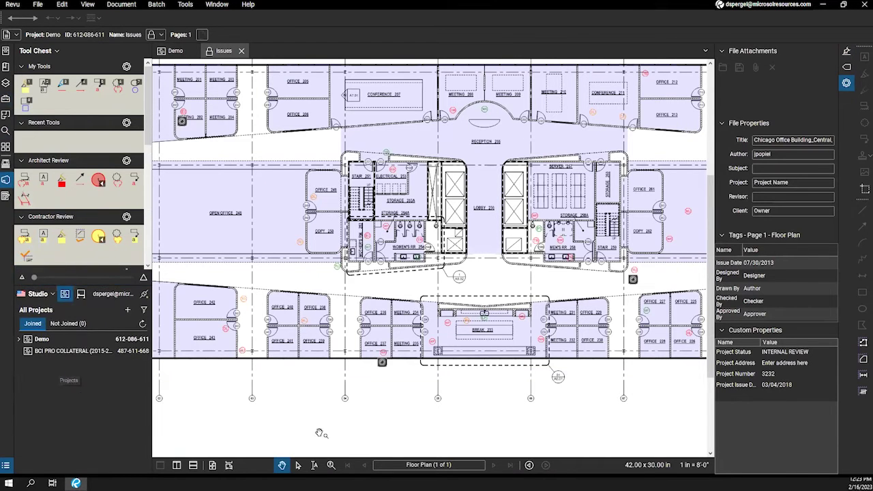
# Open the Markups List beneath the drawing and increase its height.
pyautogui.click(5, 464)
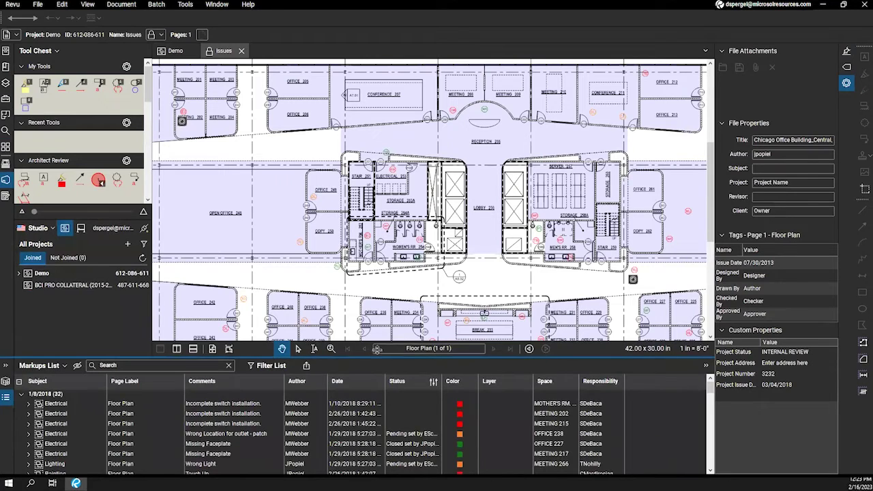
pyautogui.moveTo(376, 357); pyautogui.dragTo(368, 302)
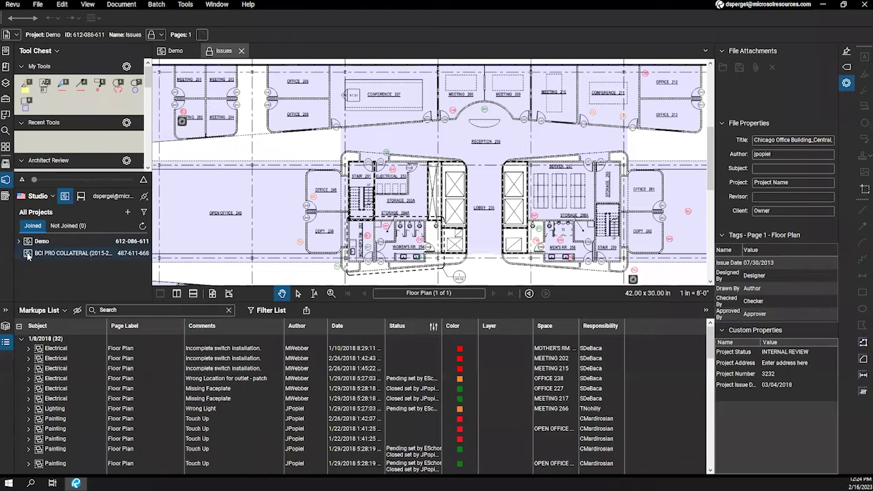
# Detach the Markups List, move it over the floor plan and enlarge it to show its columns through Layer.
pyautogui.rightClick(7, 345)
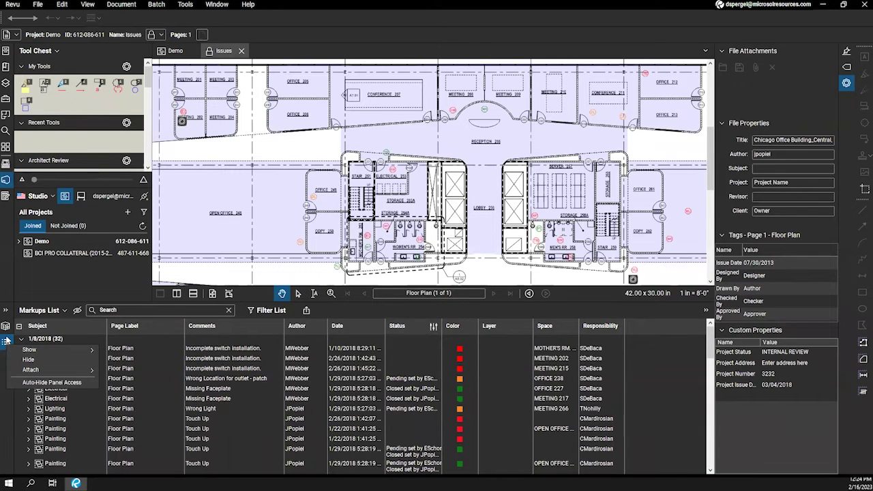
pyautogui.click(38, 370)
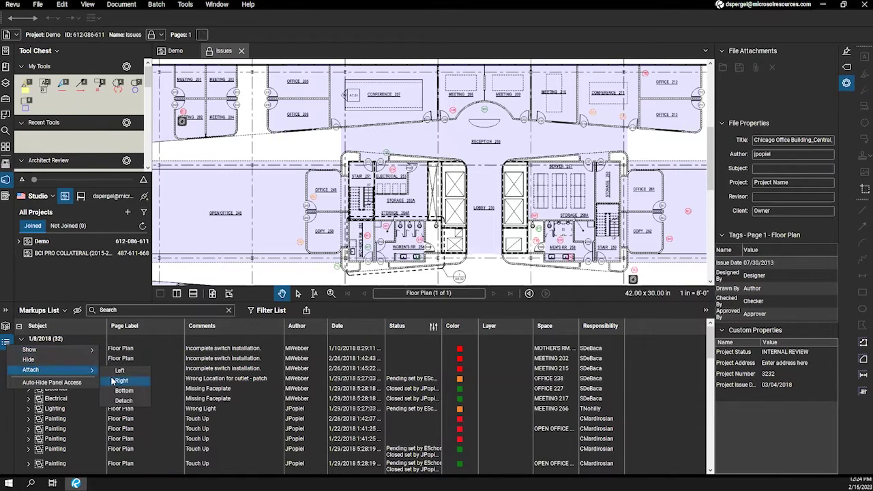
pyautogui.click(124, 401)
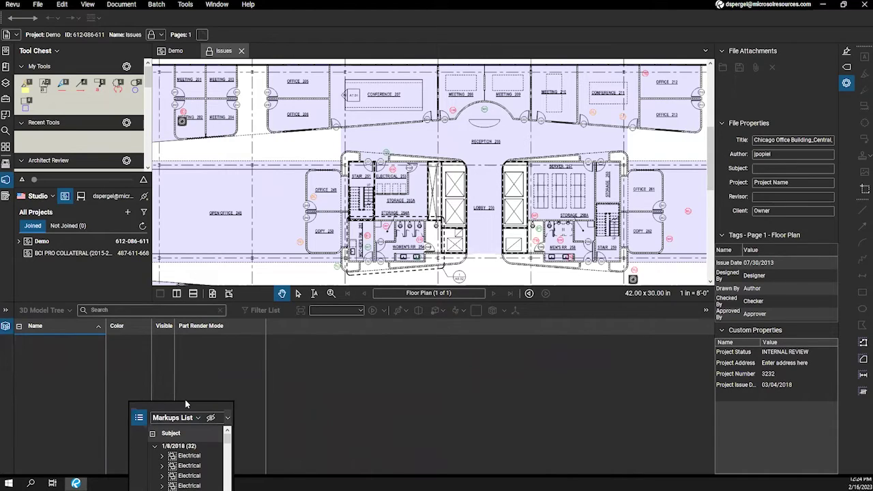
pyautogui.moveTo(185, 404); pyautogui.dragTo(169, 100)
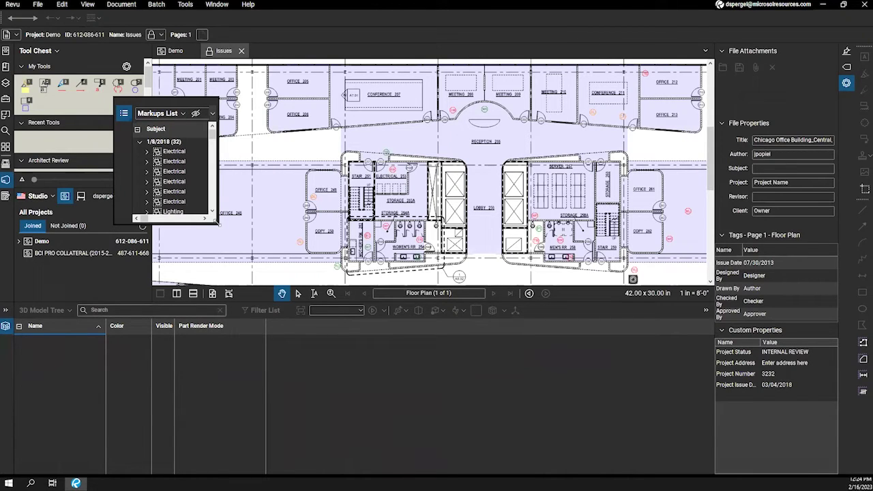
pyautogui.moveTo(217, 222); pyautogui.dragTo(675, 267)
pyautogui.moveTo(369, 104); pyautogui.dragTo(360, 90)
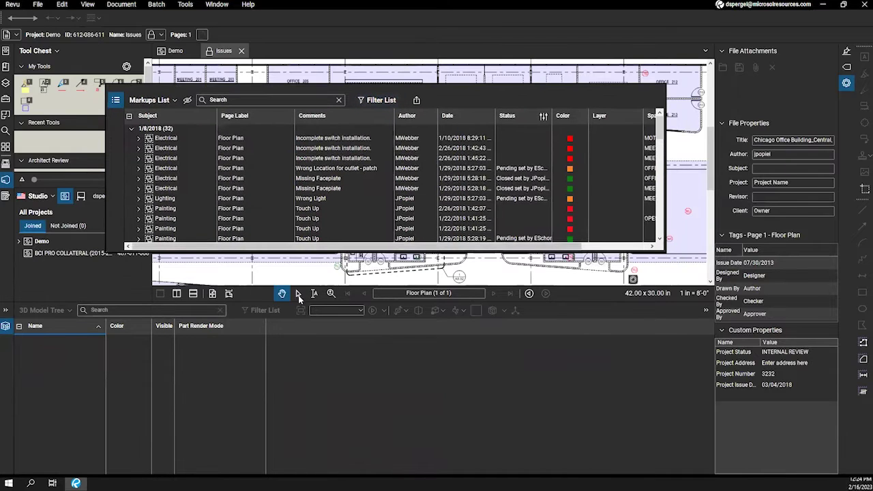
# Hide the 3D Model Tree panel and narrow the dock with Tool Chest and Studio.
pyautogui.rightClick(6, 329)
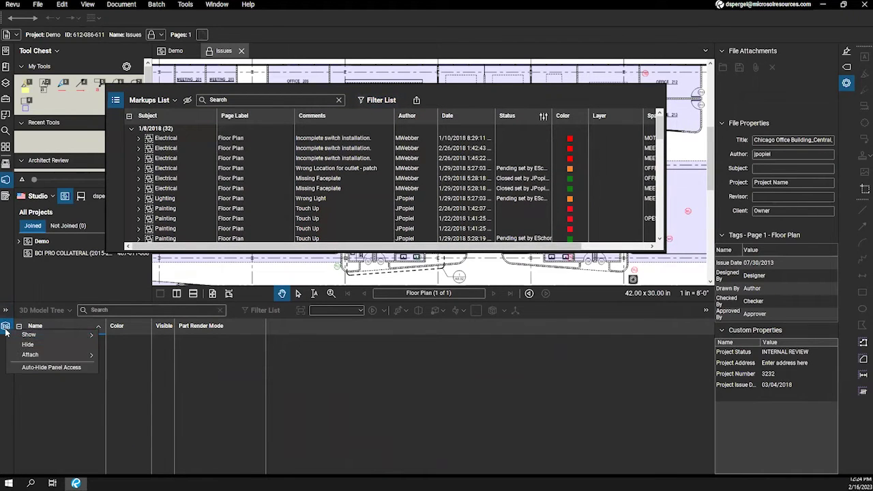
pyautogui.click(27, 345)
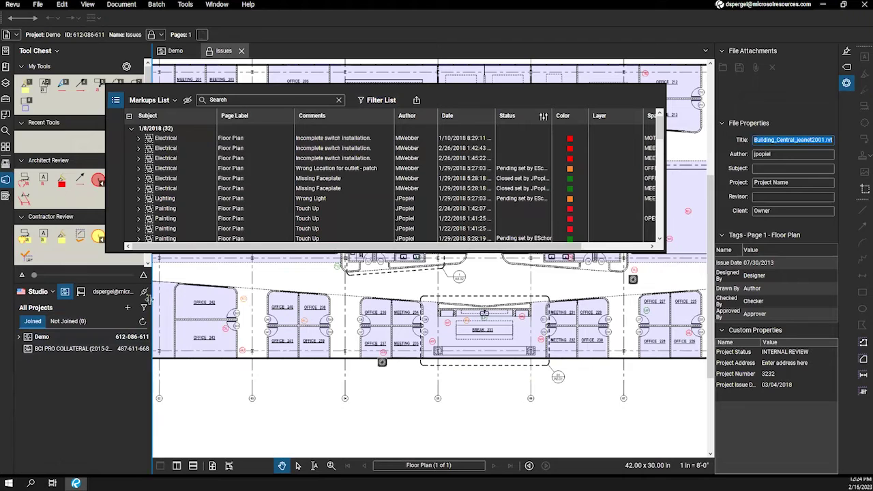
pyautogui.moveTo(148, 298); pyautogui.dragTo(130, 298)
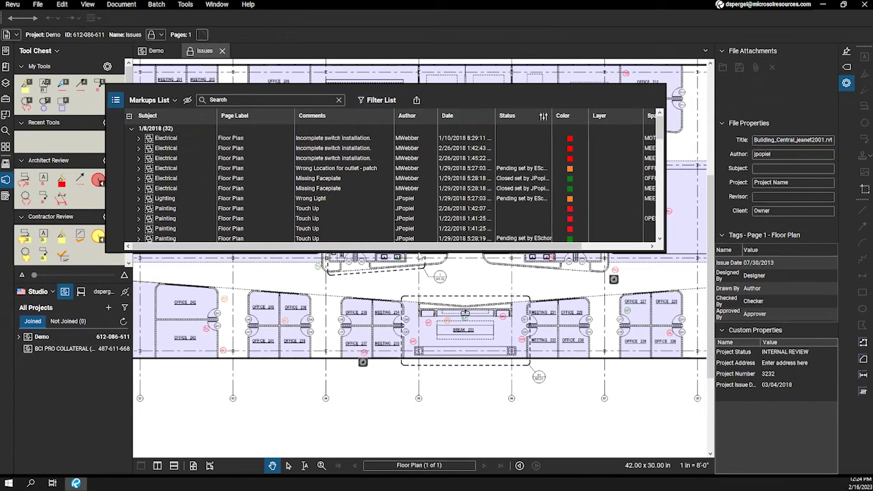
# Increase the height of the floating Markups List and sort its entries by Comments.
pyautogui.moveTo(419, 251); pyautogui.dragTo(398, 383)
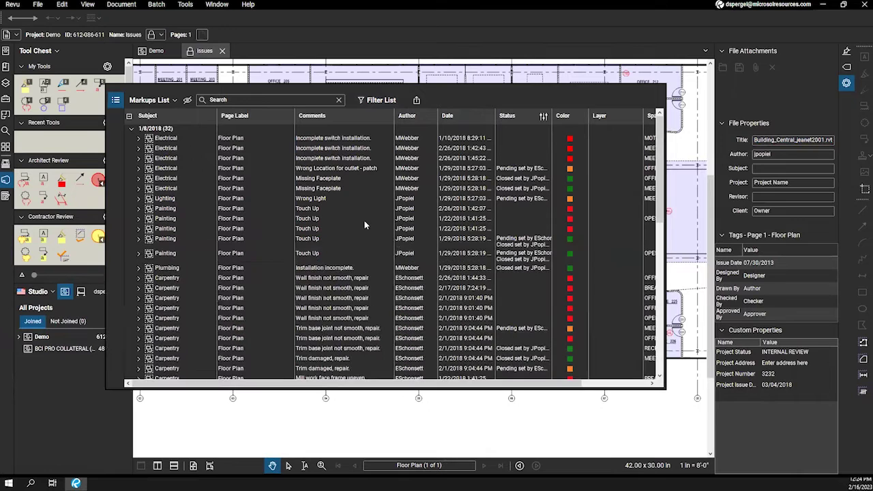
pyautogui.click(371, 114)
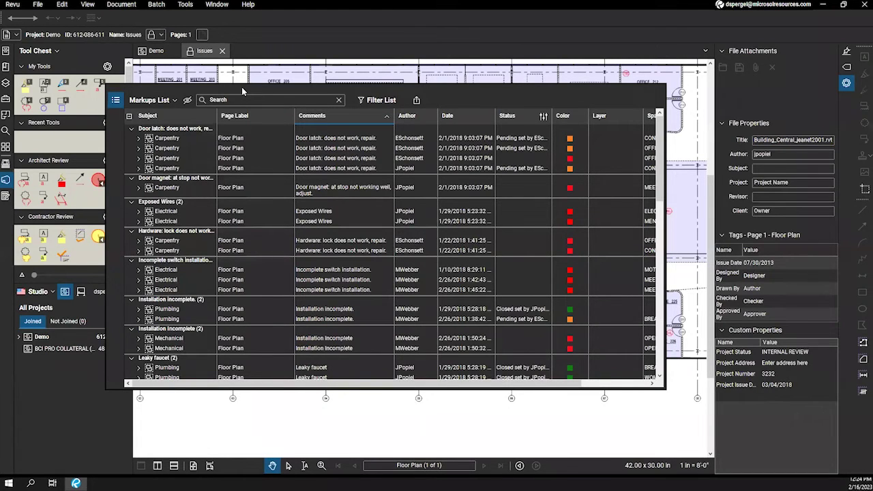
# Hide the floating Markups List to reveal the floor plan and show the list again.
pyautogui.hotkey('alt', 'l')
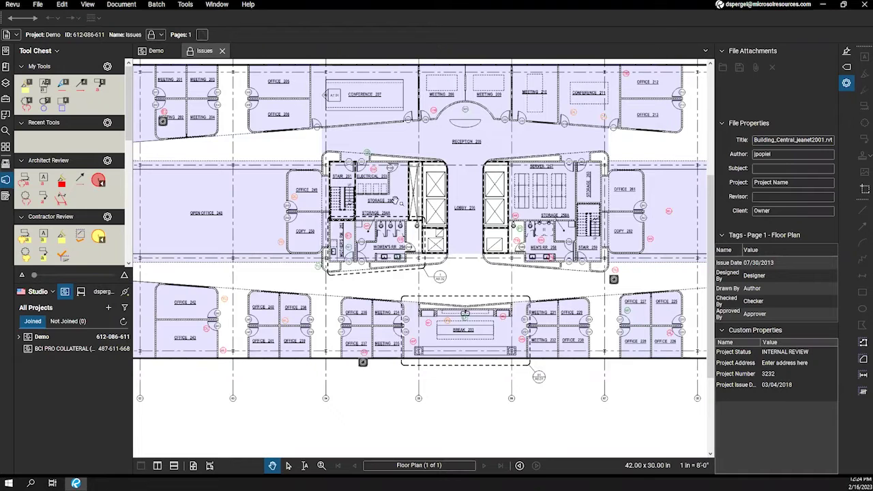
pyautogui.moveTo(310, 167); pyautogui.dragTo(373, 213)
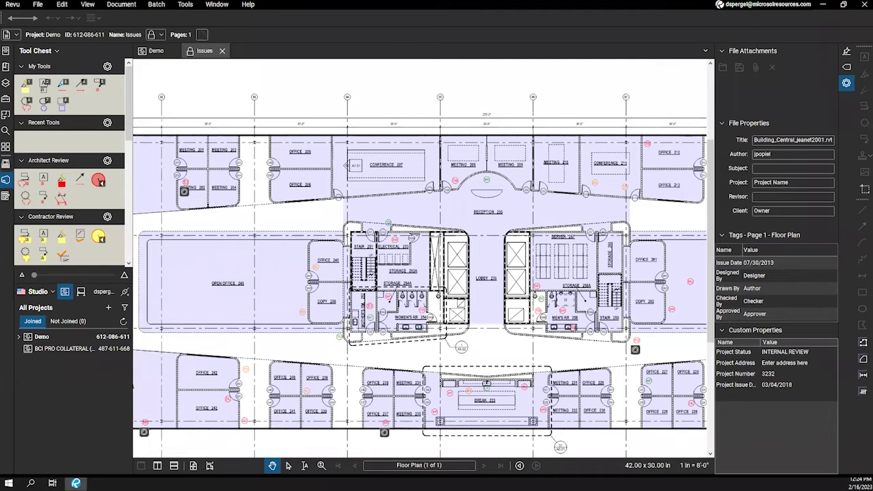
pyautogui.hotkey('alt', 'l')
# Sort the Markups List by Date, collapsing the 1/29/2018 group, and re-sort it by Subject.
pyautogui.click(212, 185)
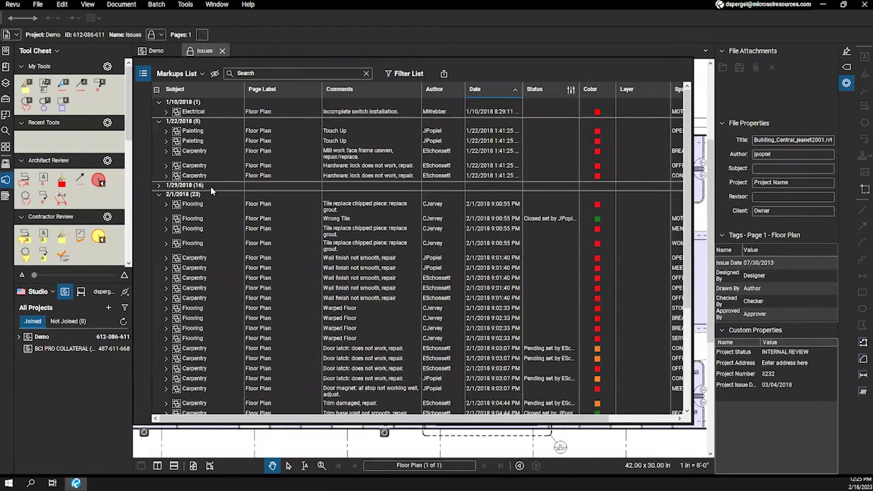
pyautogui.click(211, 92)
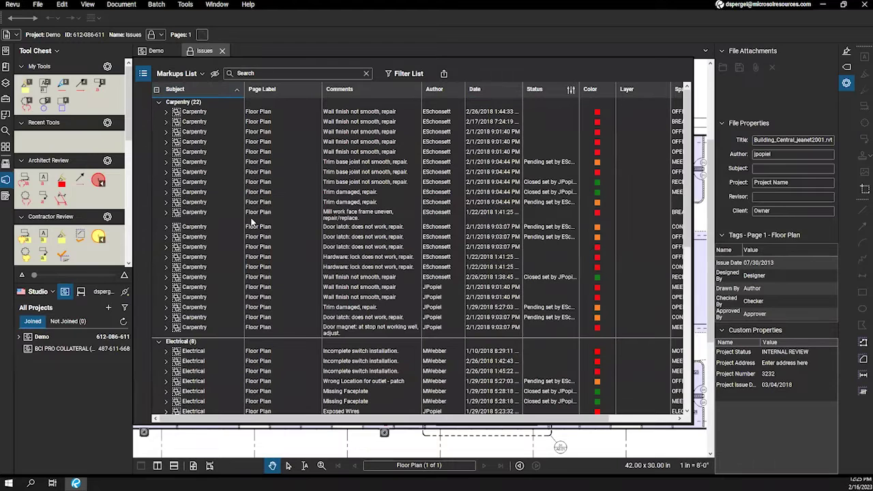
pyautogui.scroll(-10, 251, 223)
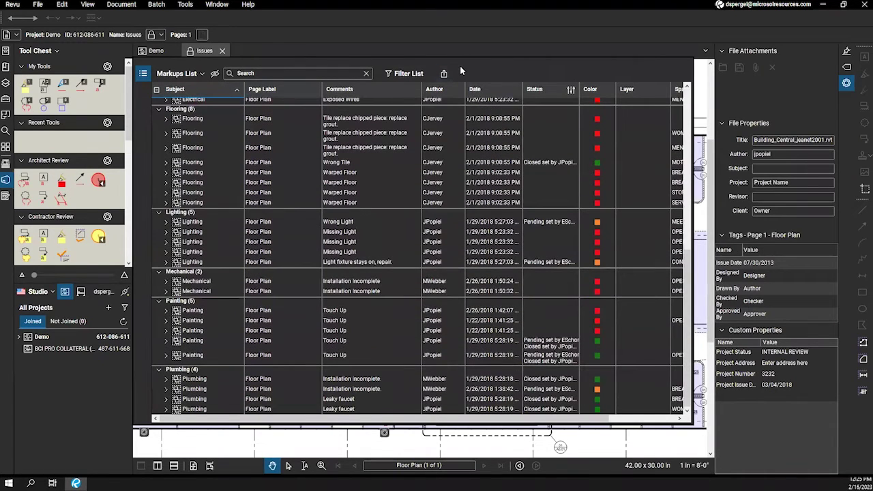
# Move the floating Markups List across the drawing and widen it to show the Space and Responsibility columns.
pyautogui.moveTo(459, 66); pyautogui.dragTo(522, 69)
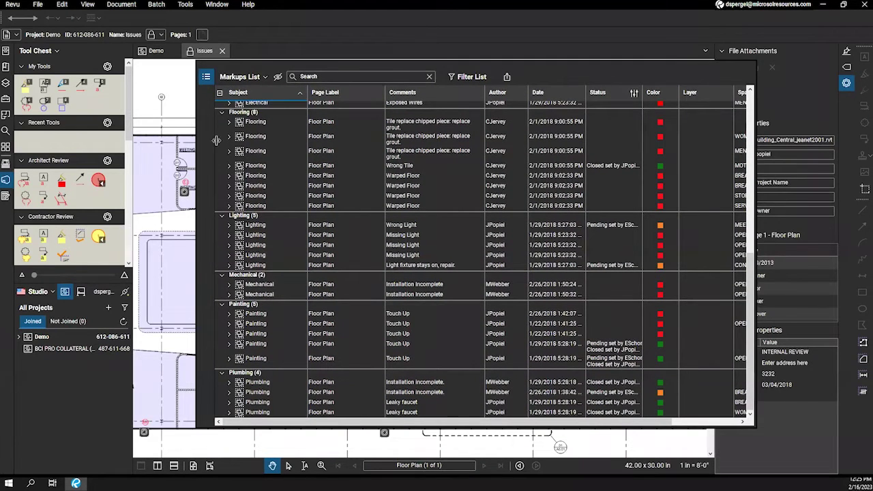
pyautogui.moveTo(195, 145); pyautogui.dragTo(114, 145)
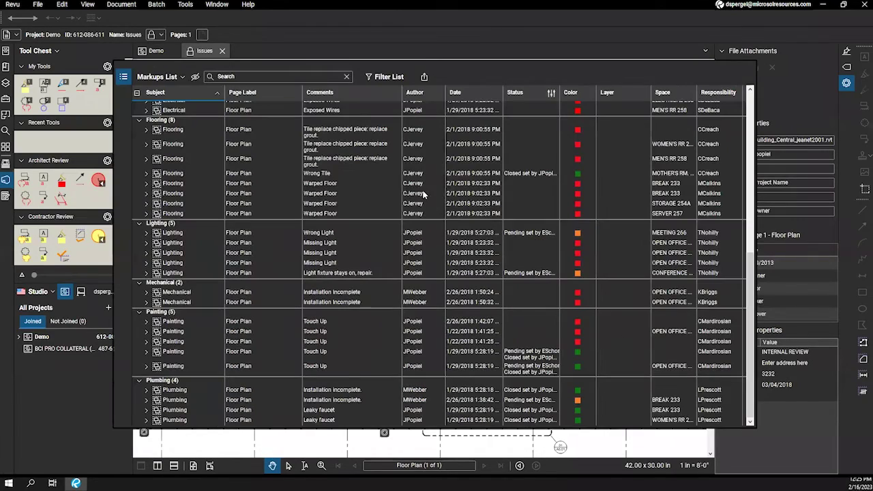
pyautogui.scroll(5, 243, 198)
pyautogui.scroll(2, 244, 199)
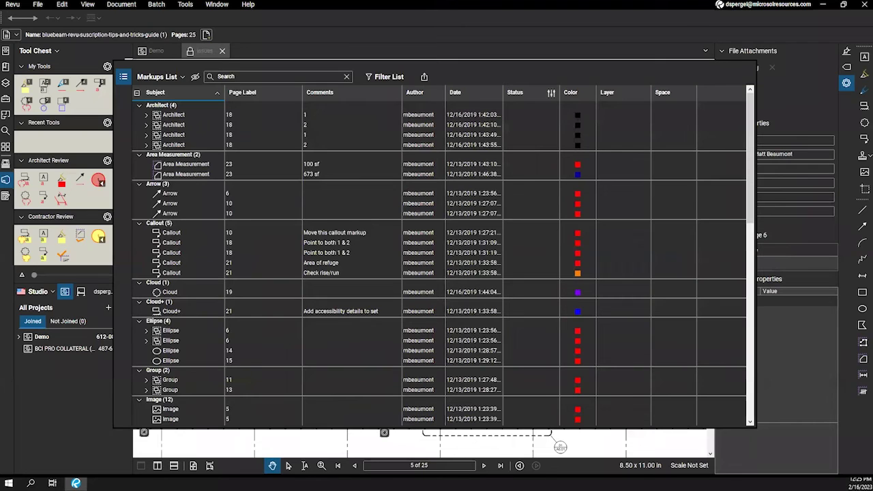
# Attach the floating Markups List to the bottom of the workspace and adjust its height beneath the floor plan.
pyautogui.click(124, 77)
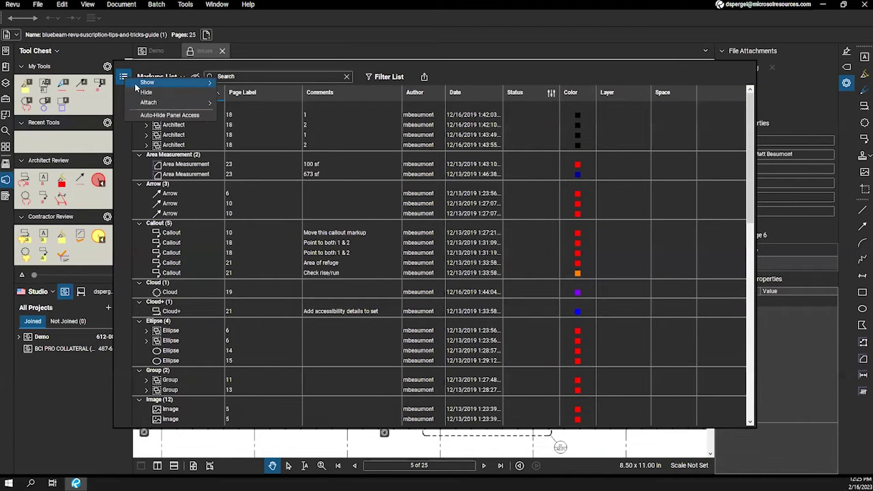
pyautogui.moveTo(158, 103)
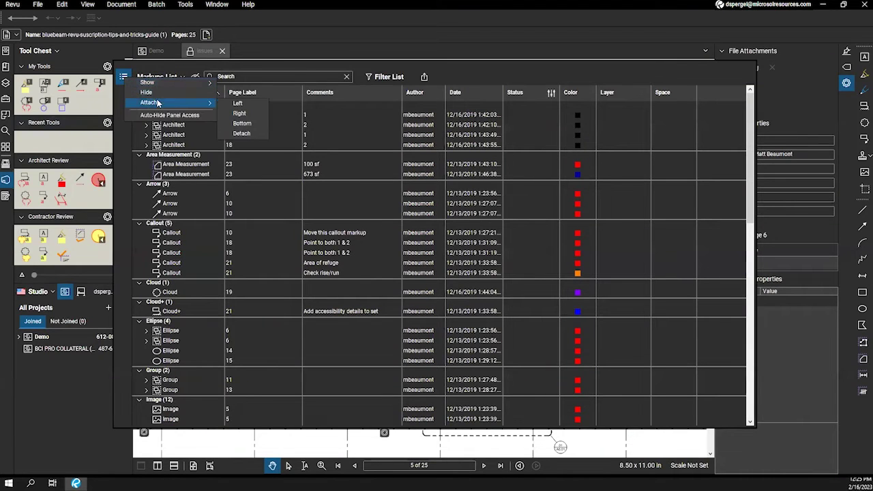
pyautogui.click(242, 123)
pyautogui.moveTo(270, 301)
pyautogui.mouseDown()
pyautogui.moveTo(280, 379)
pyautogui.moveTo(287, 359)
pyautogui.mouseUp()
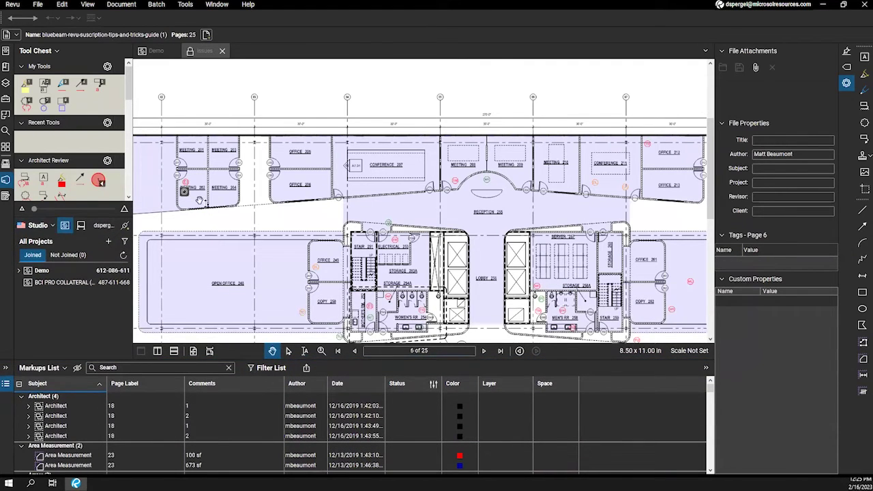
pyautogui.moveTo(480, 315); pyautogui.dragTo(423, 256)
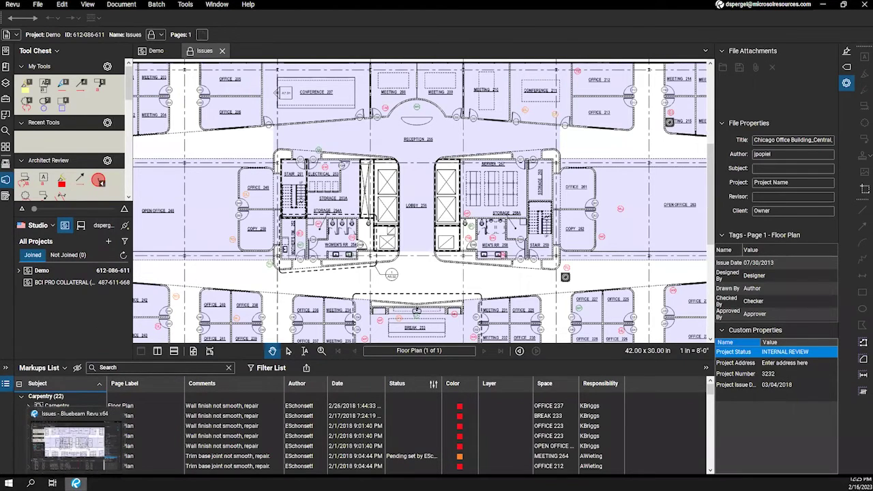
# Minimize and restore the Issues window, and open a second Bluebeam Revu 21 window.
pyautogui.click(76, 483)
pyautogui.click(75, 483)
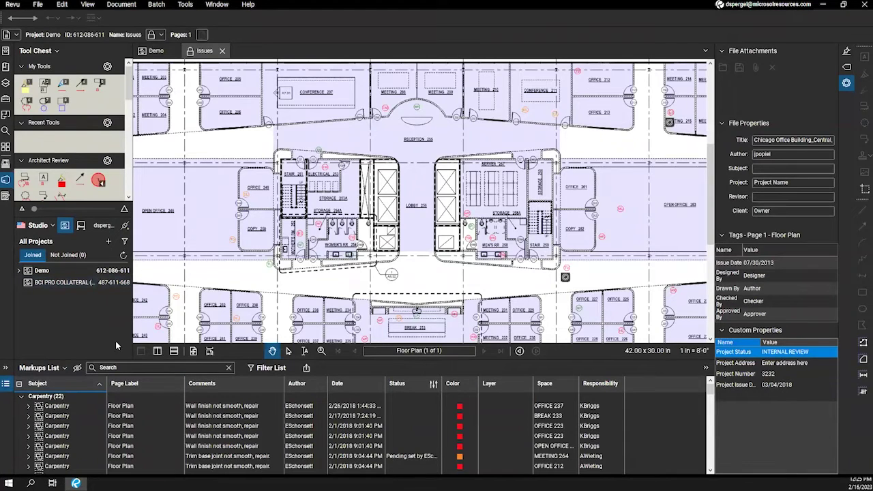
pyautogui.click(75, 483)
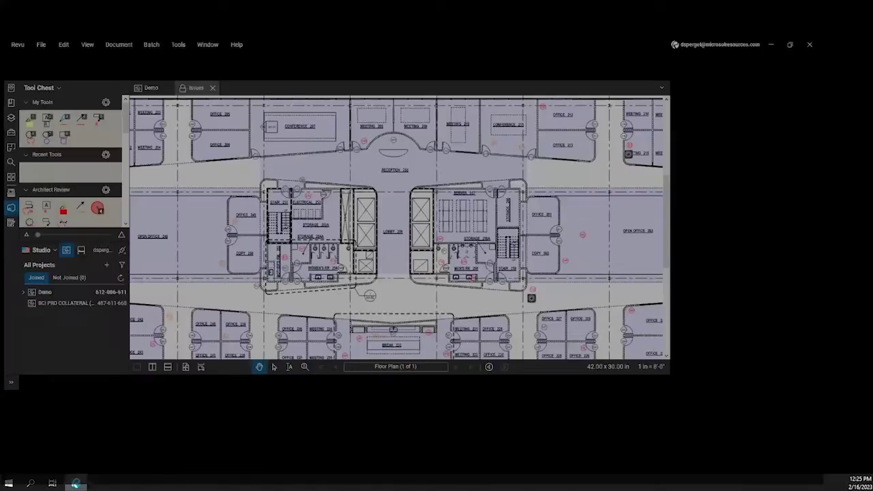
pyautogui.click(76, 483)
pyautogui.click(75, 482)
pyautogui.click(76, 482)
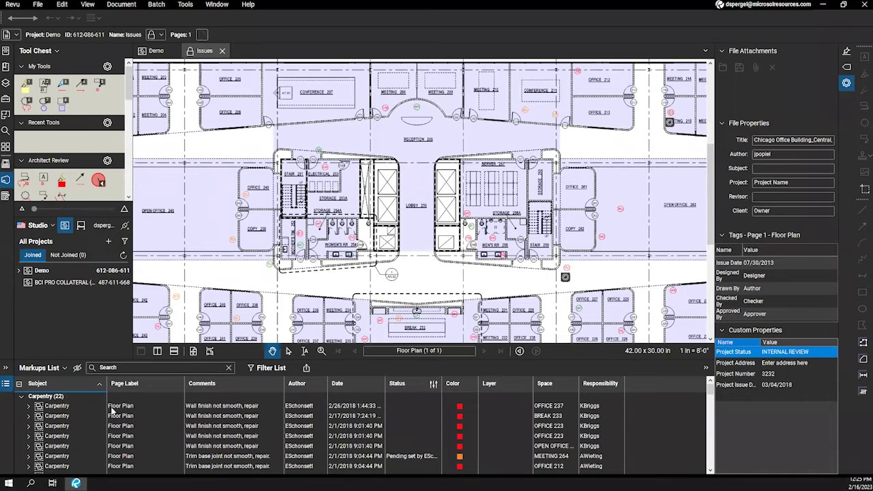
pyautogui.moveTo(75, 483)
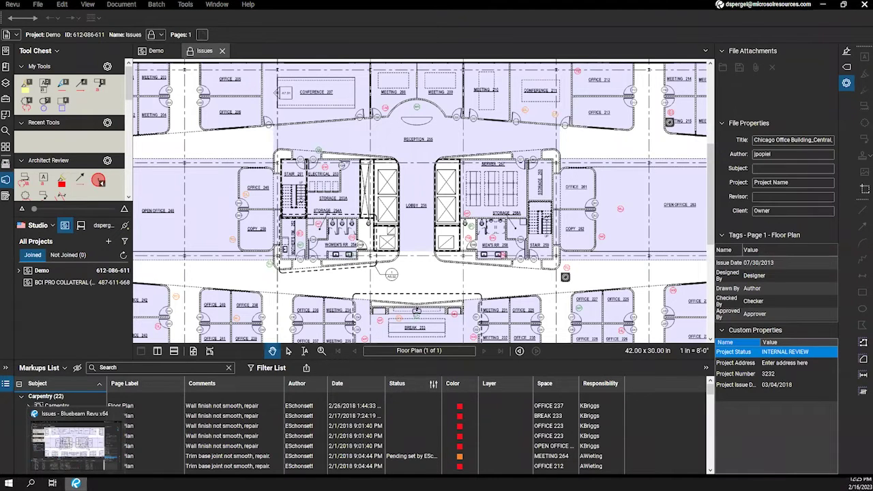
pyautogui.rightClick(76, 483)
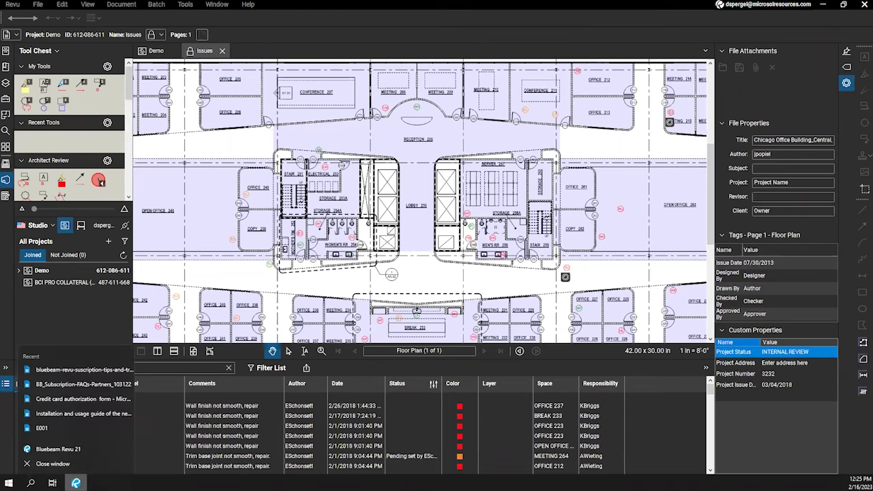
pyautogui.click(77, 450)
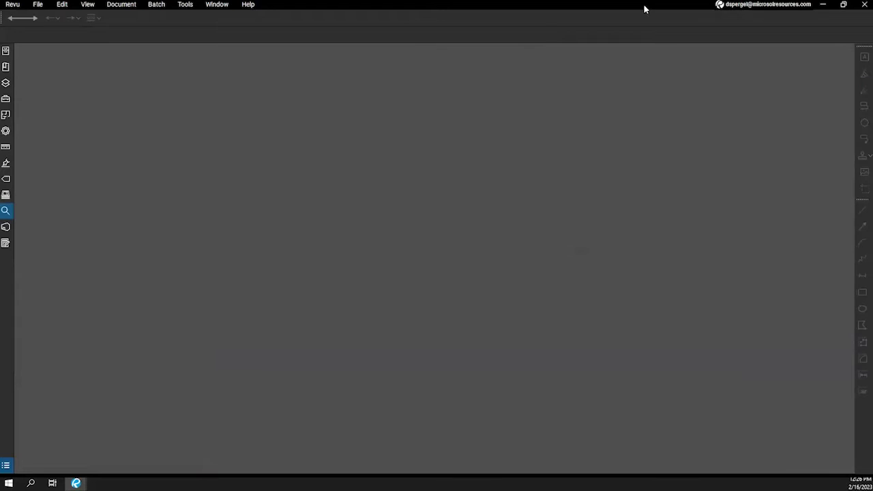
# Restore the second Revu window to a smaller size, reposition it over the floor plan, and close it.
pyautogui.click(844, 4)
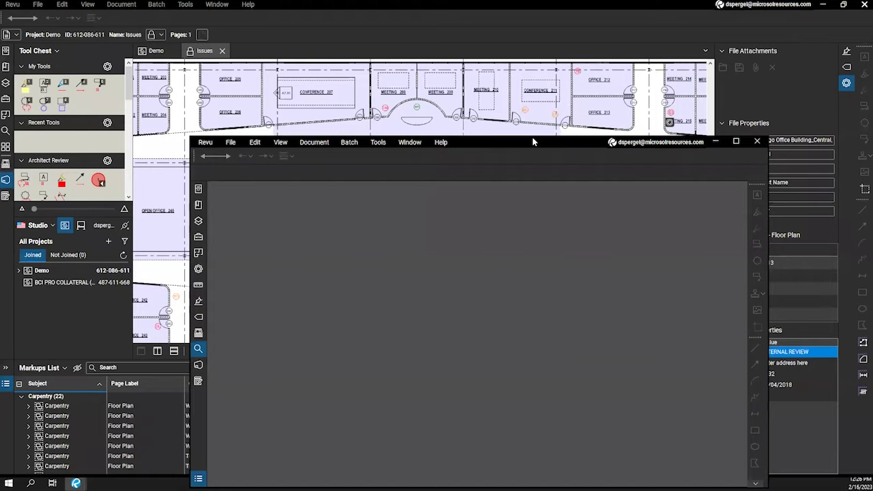
pyautogui.moveTo(532, 142); pyautogui.dragTo(645, 51)
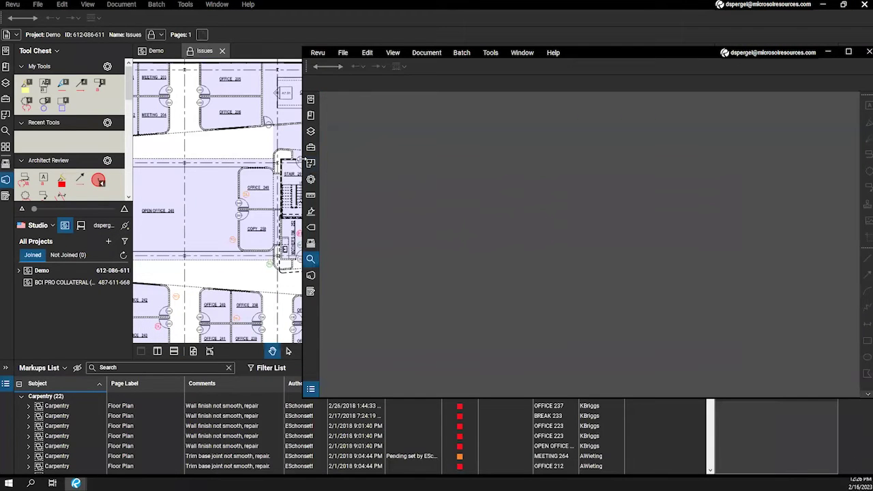
pyautogui.moveTo(523, 52); pyautogui.dragTo(575, 50)
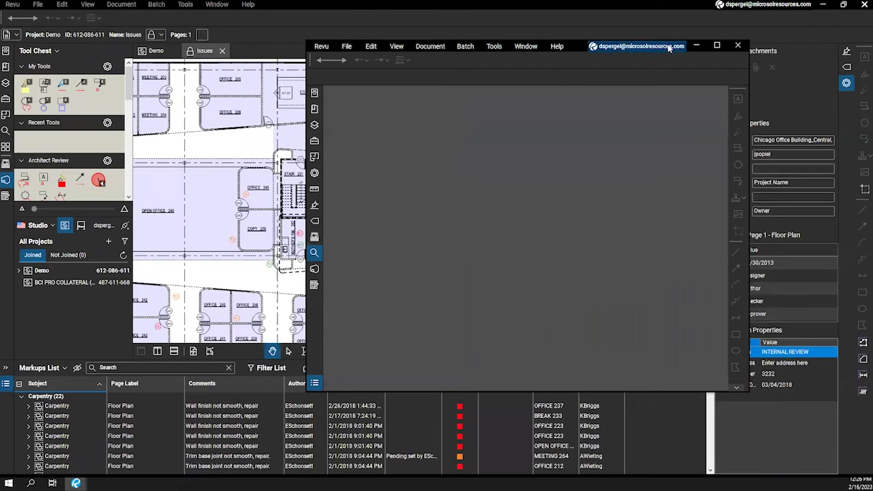
pyautogui.click(736, 46)
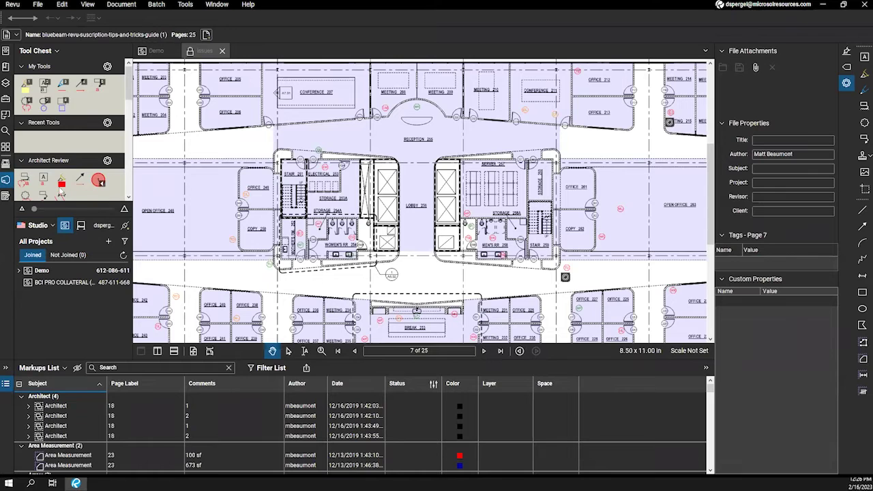
# Widen the dock holding Tool Chest and Studio and merge its lower section's panels into the upper section.
pyautogui.moveTo(134, 202); pyautogui.dragTo(145, 246)
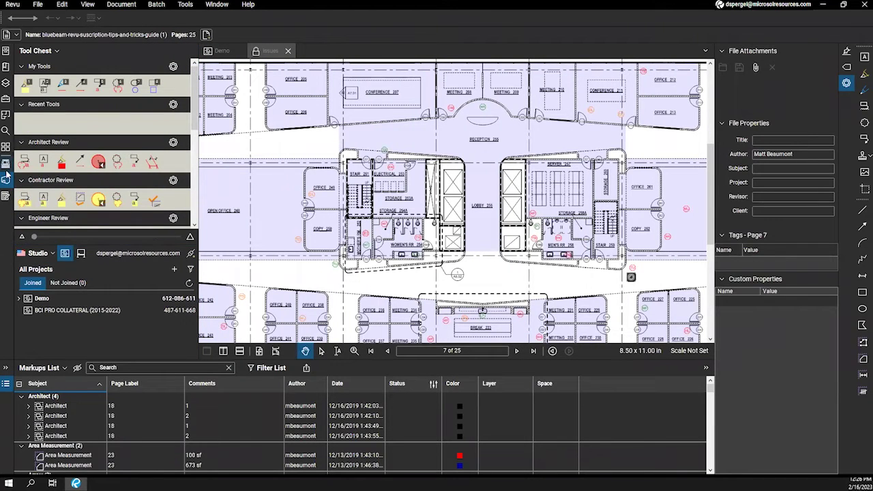
pyautogui.click(6, 145)
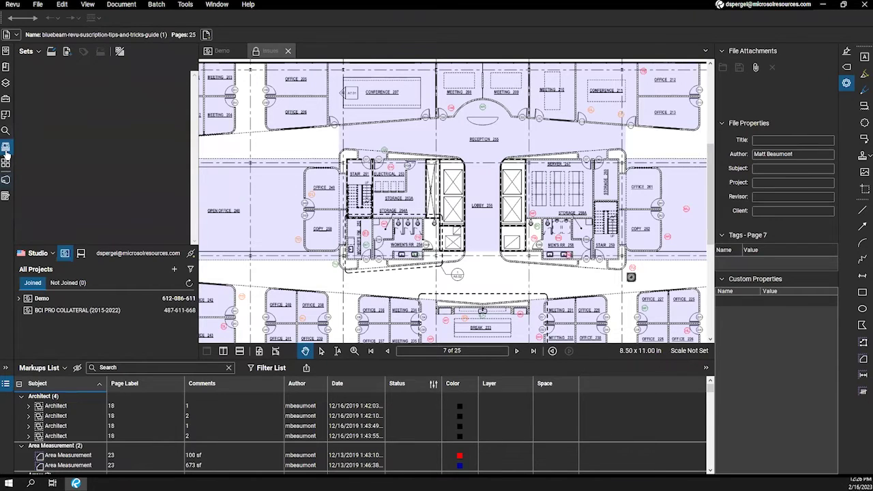
pyautogui.click(6, 178)
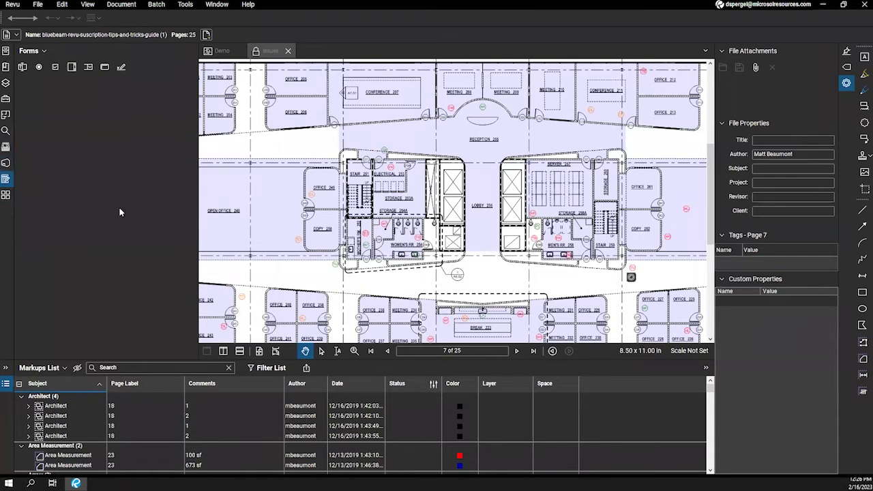
# Show Tool Chest in the merged dock and hide the Markups List beneath the drawing.
pyautogui.click(5, 99)
pyautogui.click(223, 350)
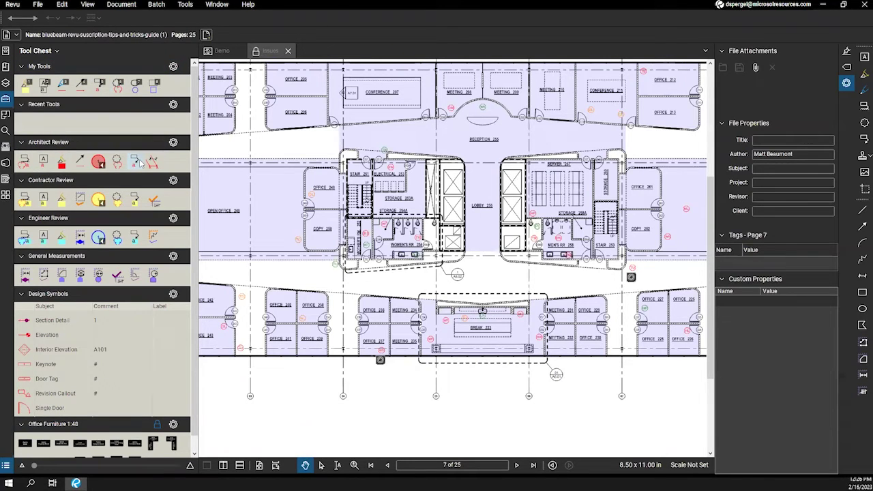
# Pin the Architect Review tool set to a new toolbar named Arch Review Tools.
pyautogui.click(173, 144)
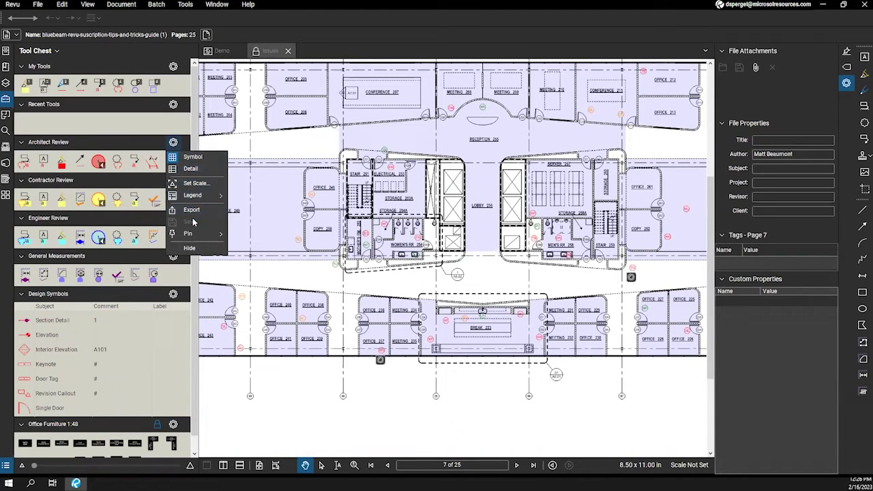
pyautogui.moveTo(188, 234)
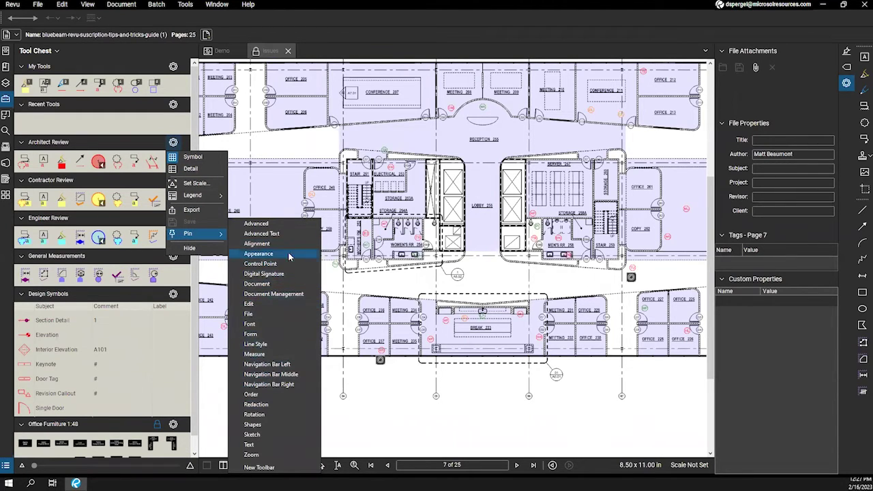
pyautogui.click(280, 467)
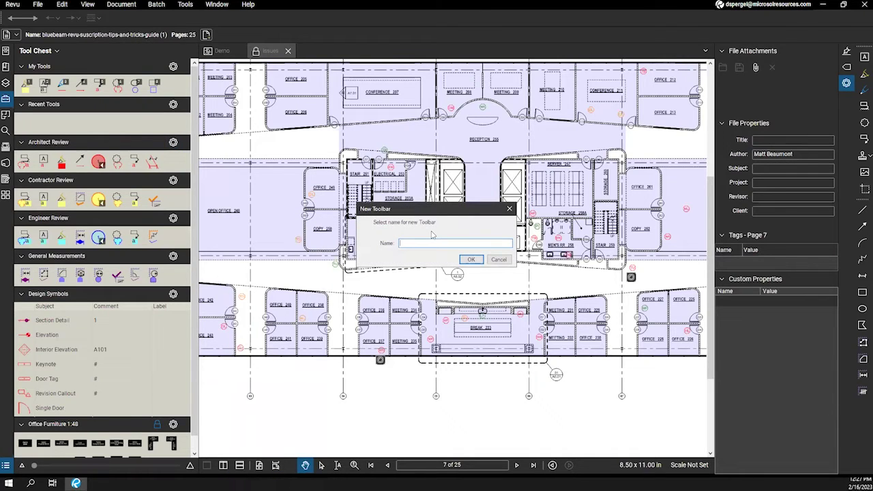
pyautogui.write('Arch Review Tool')
pyautogui.press('Return')
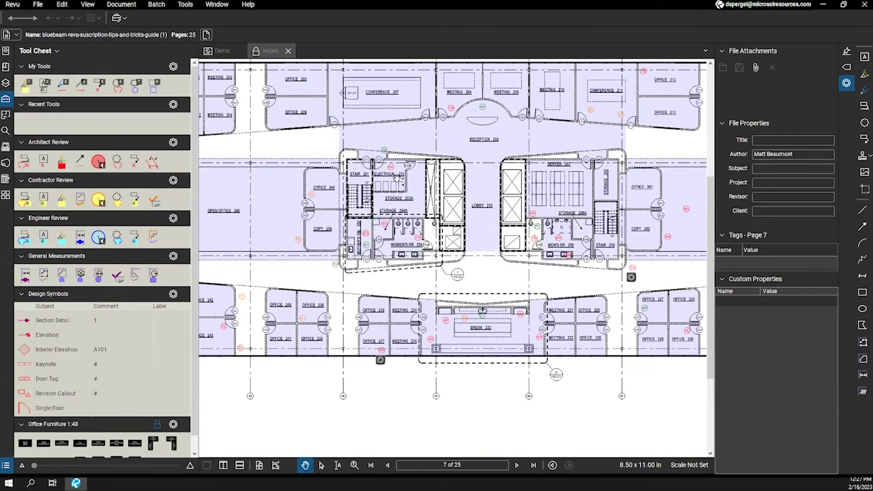
# Review the Arch Review Tools toolbar and its Architect Review item in the toolbar customization settings, leaving them without saving changes.
pyautogui.click(124, 20)
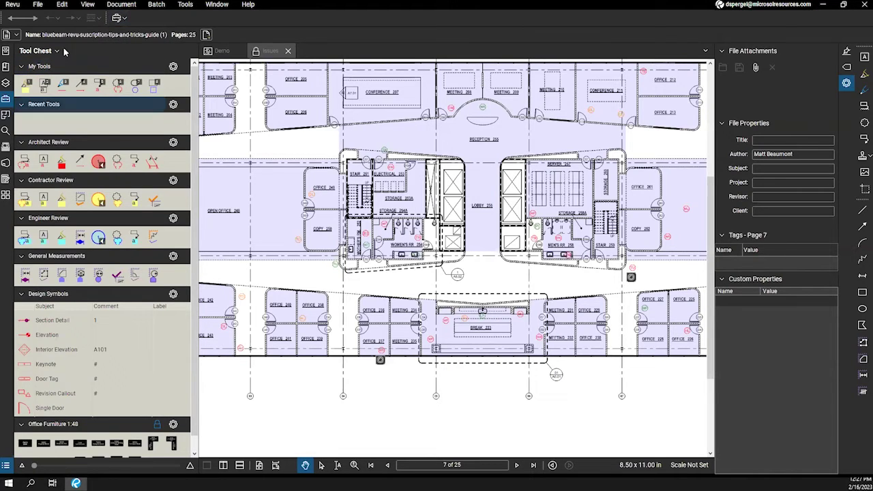
pyautogui.click(123, 20)
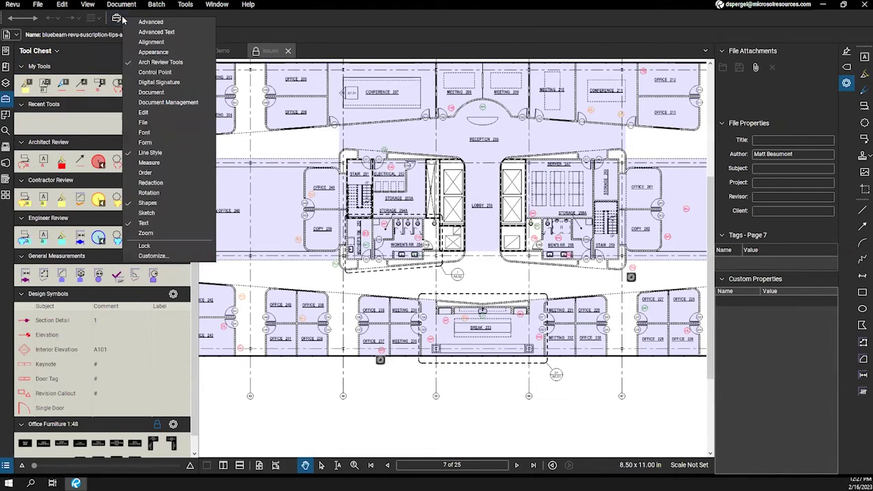
pyautogui.click(150, 257)
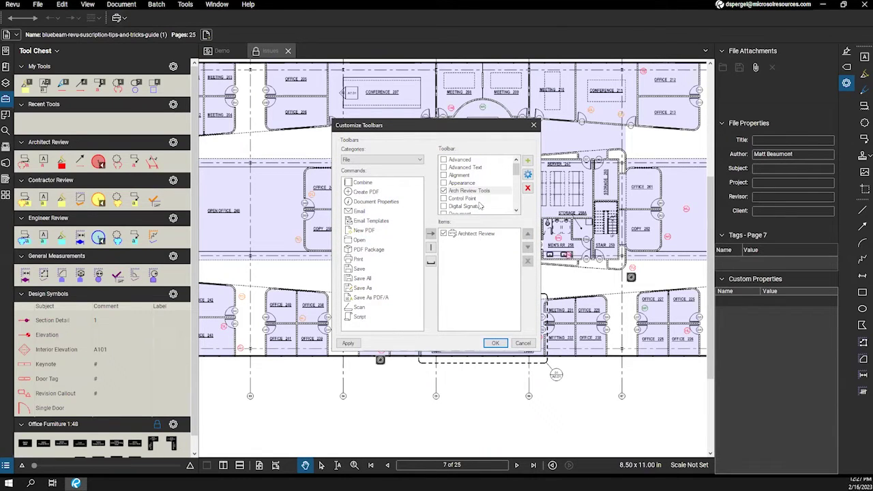
pyautogui.click(478, 234)
pyautogui.click(487, 193)
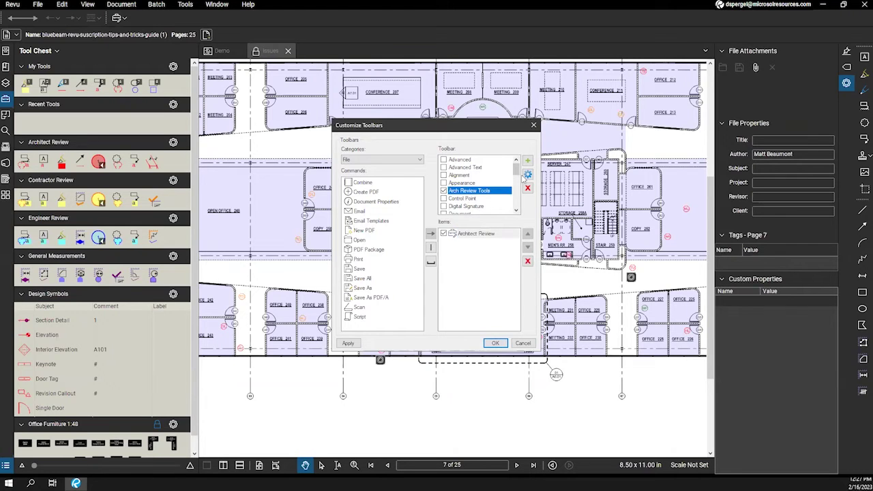
pyautogui.click(528, 174)
pyautogui.click(499, 260)
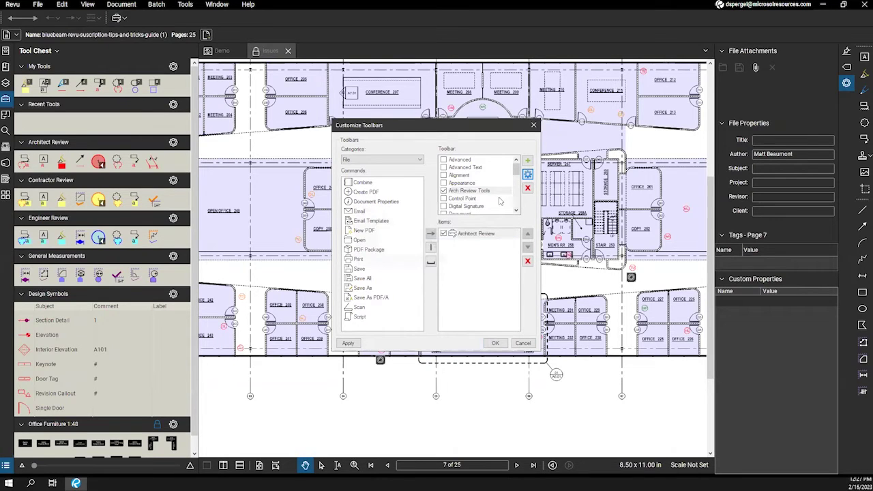
pyautogui.scroll(-3, 501, 204)
pyautogui.click(455, 235)
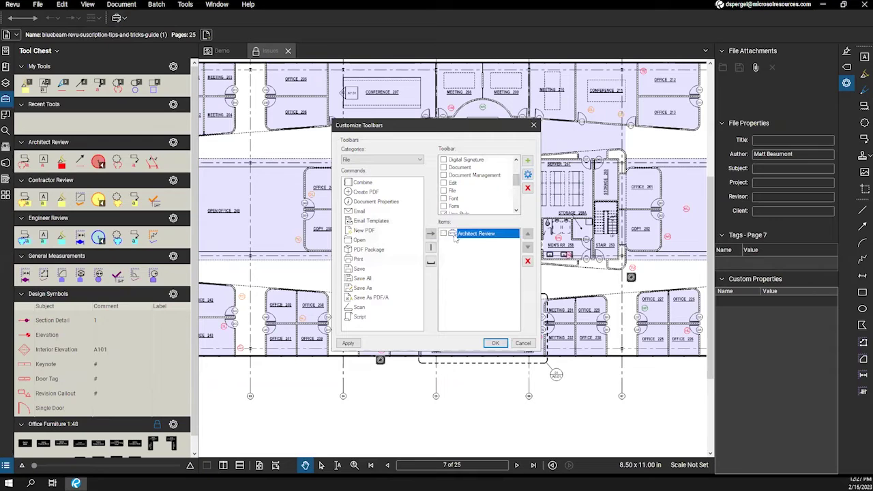
pyautogui.scroll(-5, 512, 191)
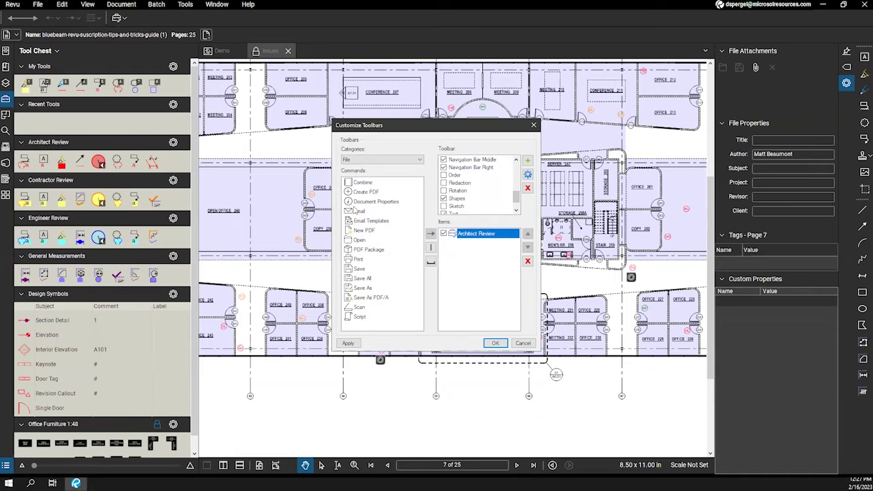
pyautogui.scroll(5, 477, 196)
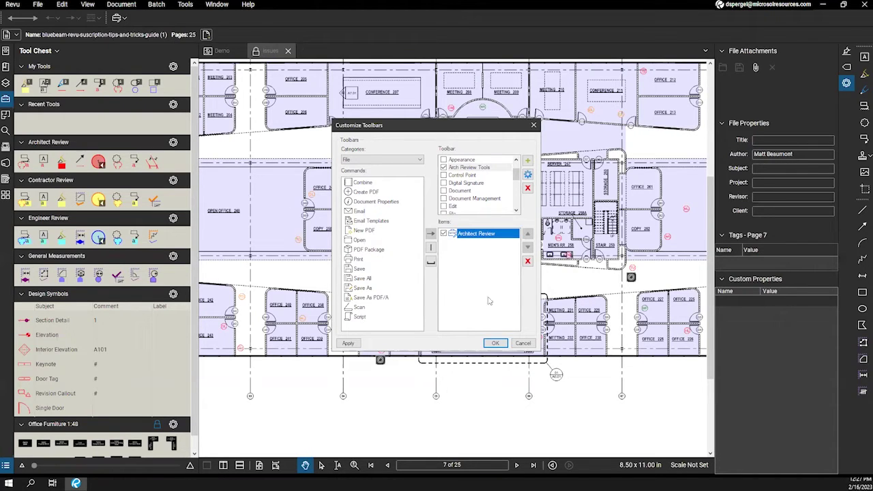
pyautogui.click(524, 344)
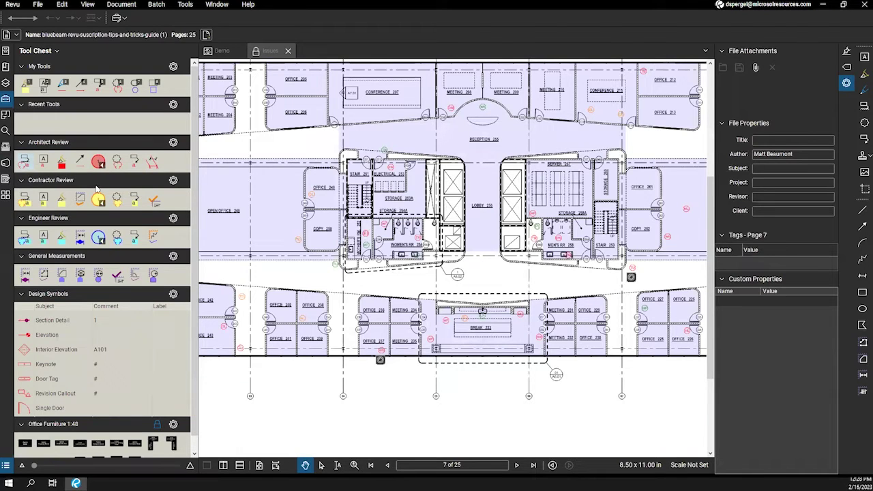
# Examine the options and properties of the Architect Review set's Cloud+ tool, from its appearance settings to the end of the list.
pyautogui.click(24, 164)
pyautogui.rightClick(26, 162)
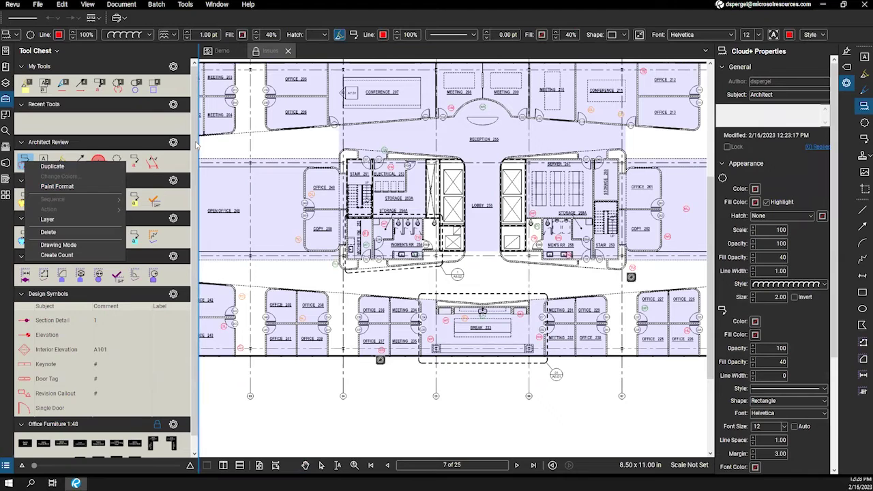
pyautogui.press('Escape')
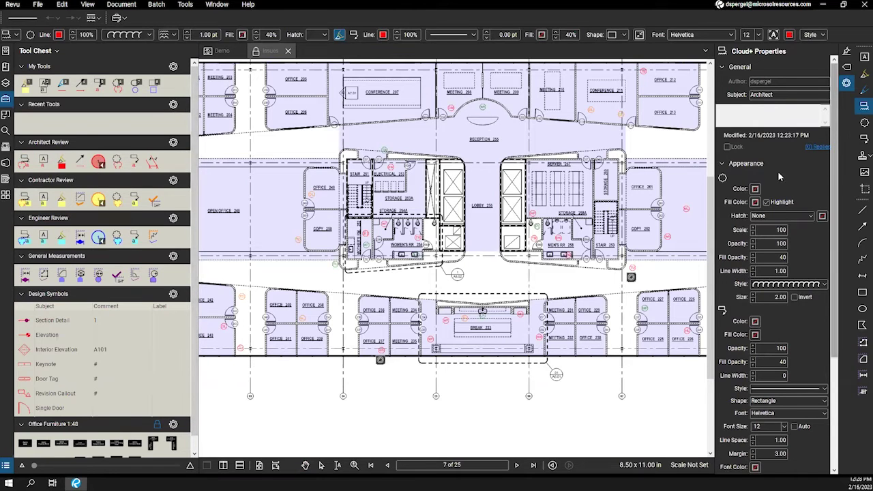
pyautogui.moveTo(715, 174); pyautogui.dragTo(684, 173)
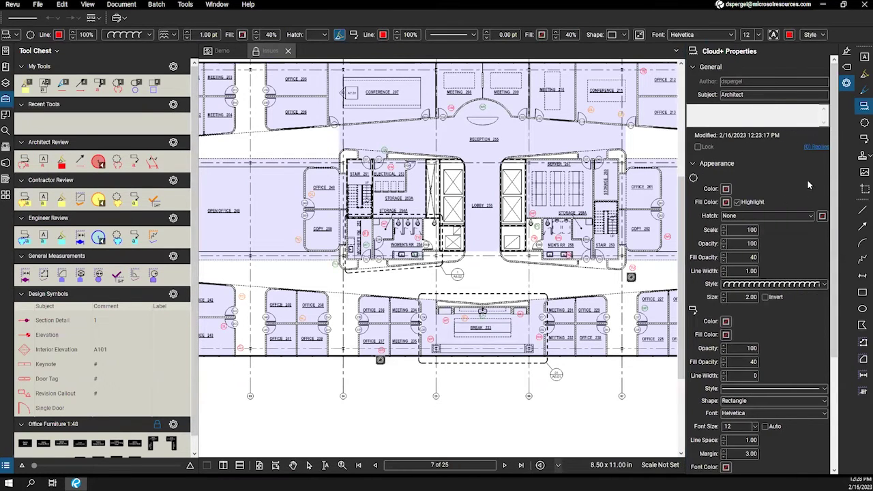
pyautogui.scroll(-5, 840, 312)
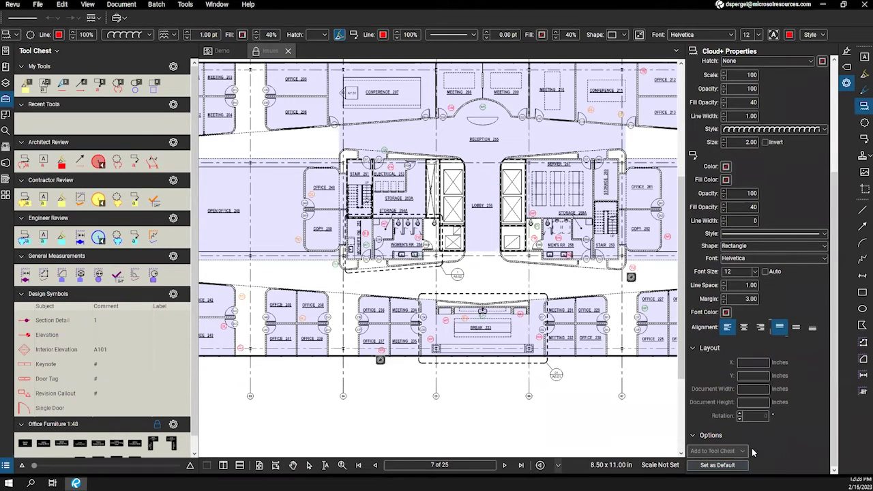
pyautogui.moveTo(689, 80); pyautogui.dragTo(709, 80)
# Look through the Tool Sets commands and the existing toolbars in the toolbar customization settings, and leave without saving changes.
pyautogui.rightClick(169, 18)
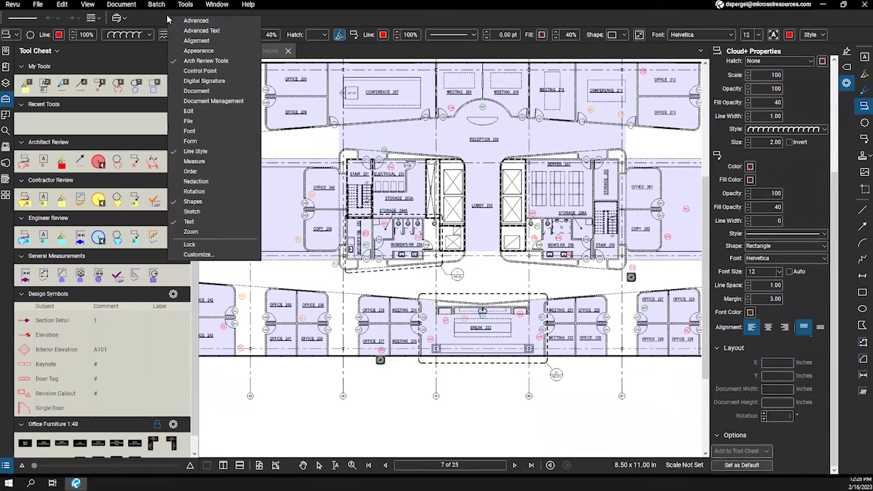
pyautogui.click(190, 249)
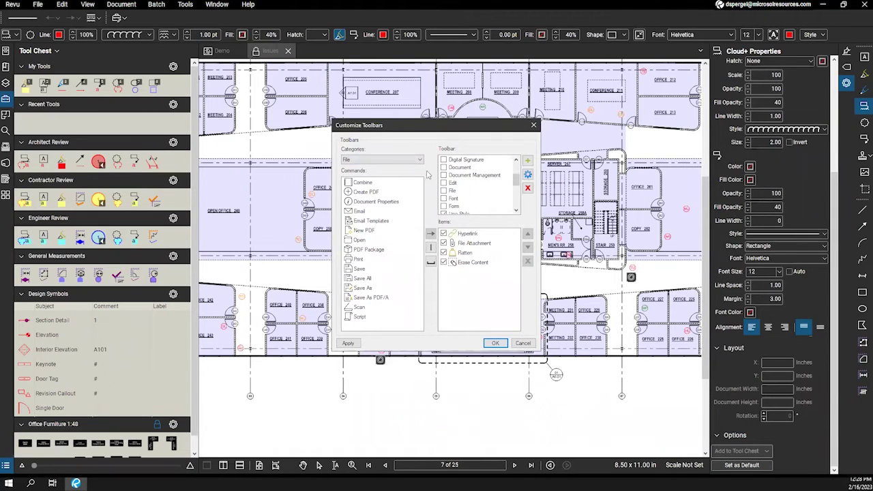
pyautogui.click(411, 160)
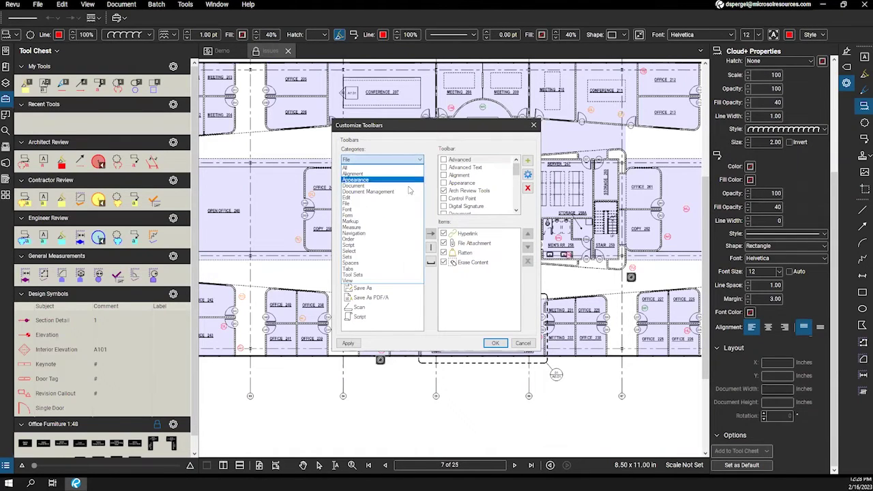
pyautogui.click(375, 274)
pyautogui.moveTo(375, 192)
pyautogui.mouseDown()
pyautogui.moveTo(370, 261)
pyautogui.moveTo(372, 183)
pyautogui.mouseUp()
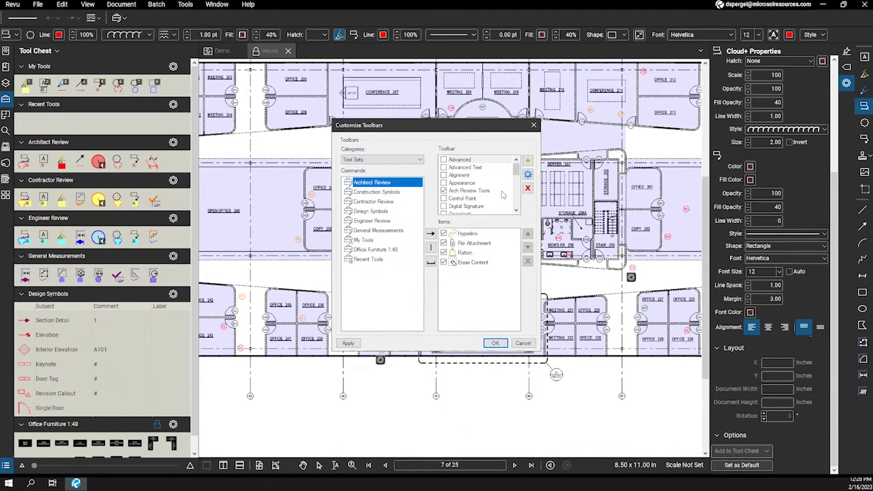
pyautogui.moveTo(517, 169); pyautogui.dragTo(516, 195)
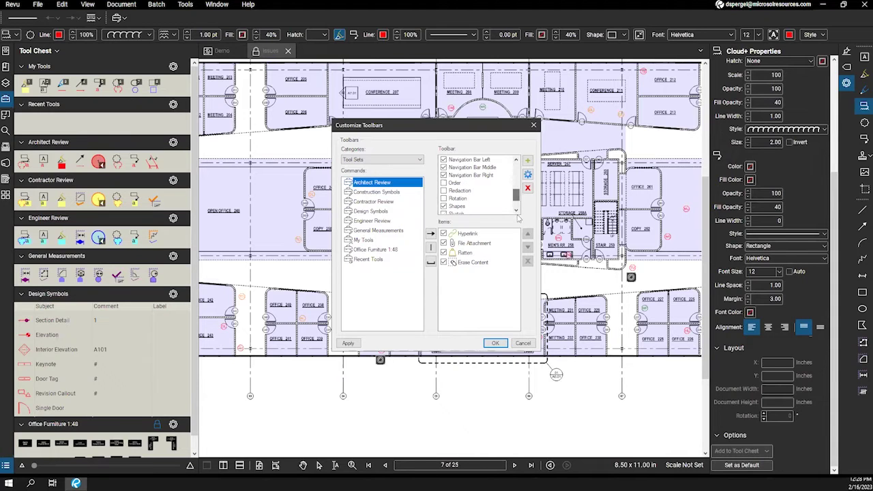
pyautogui.click(522, 343)
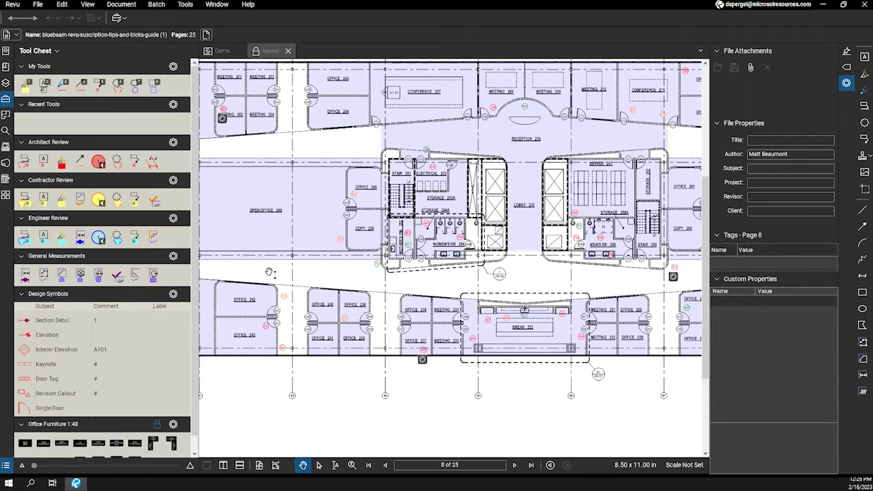
# Bring the Issues floor plan into view and set the Architect Review set's Cloud+ tool to drawing mode.
pyautogui.scroll(2, 324, 259)
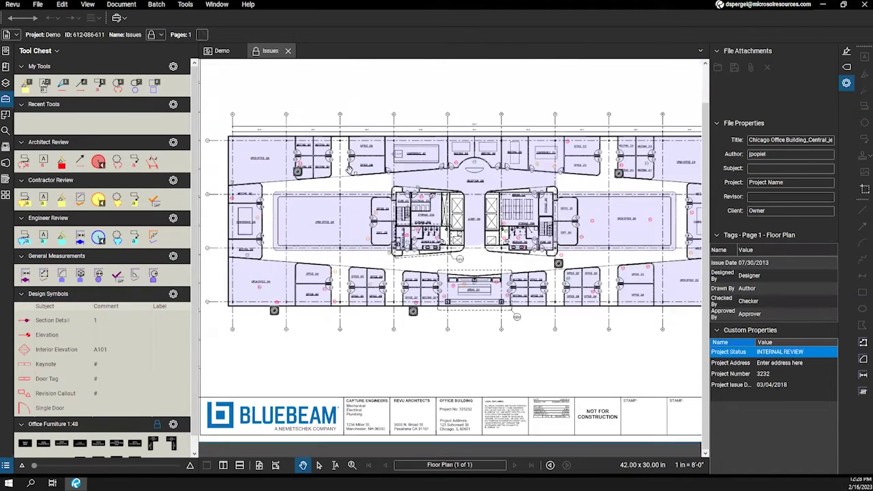
pyautogui.scroll(-3, 338, 237)
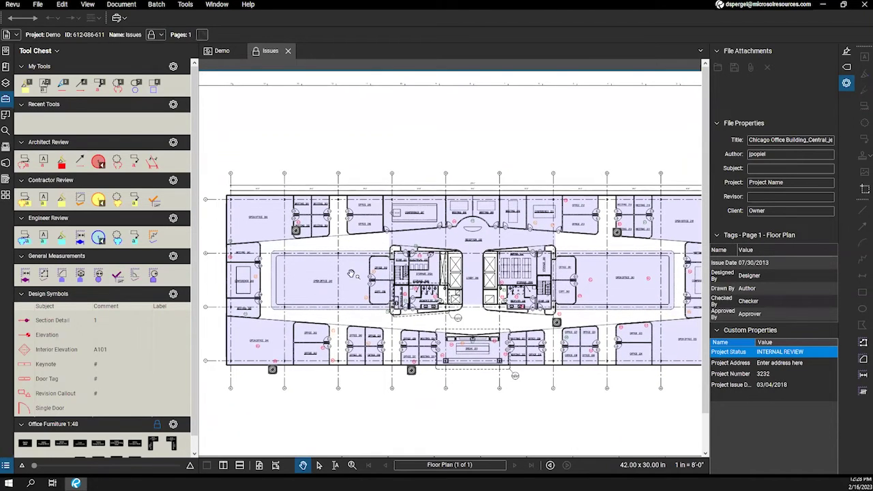
pyautogui.click(25, 162)
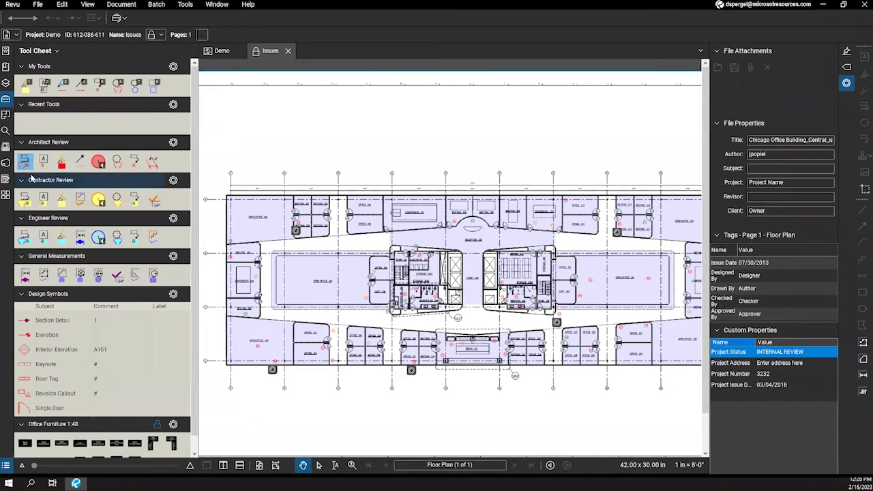
pyautogui.click(24, 199)
pyautogui.moveTo(427, 164); pyautogui.dragTo(437, 135)
# Check out the locked Issues document for editing.
pyautogui.click(257, 52)
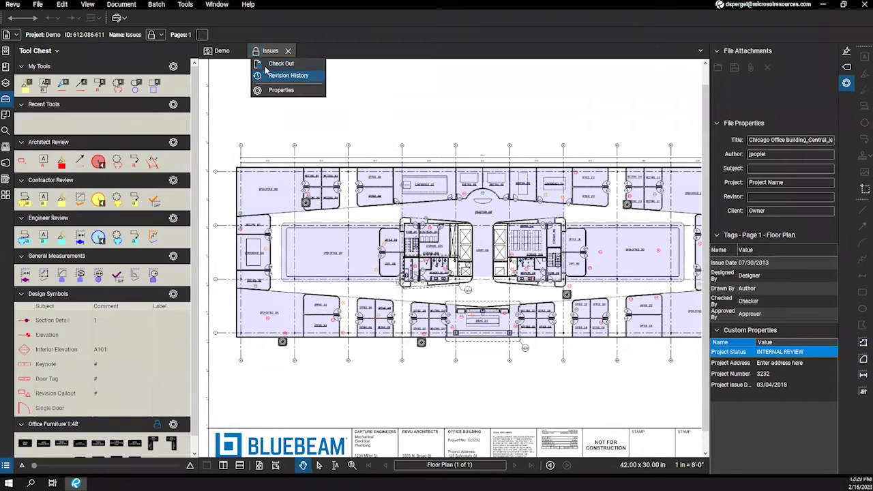
pyautogui.click(267, 64)
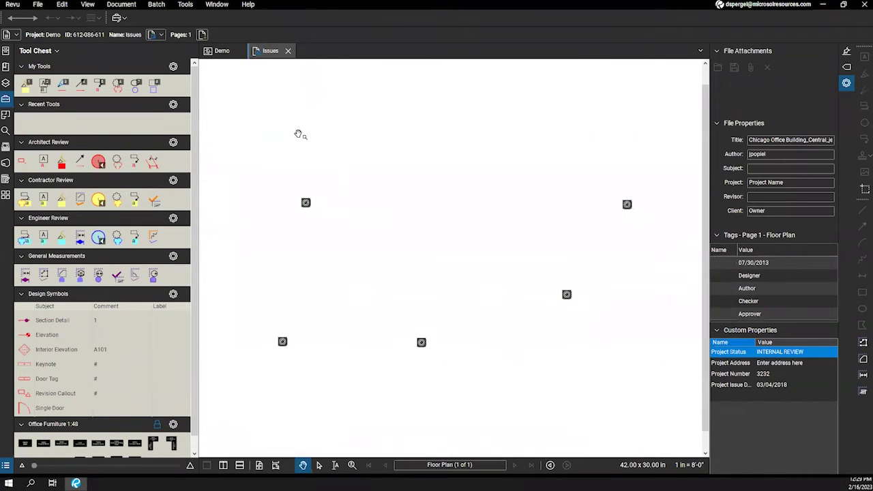
# Try the Architect Review Cloud+ tool above the floor plan and check its mode options without changing them.
pyautogui.click(24, 160)
pyautogui.moveTo(238, 116); pyautogui.dragTo(260, 130)
pyautogui.press('Escape')
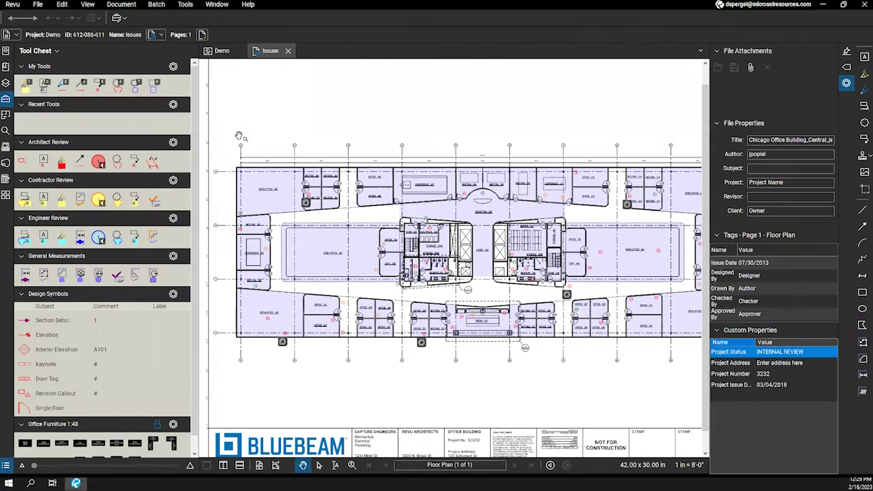
pyautogui.rightClick(21, 163)
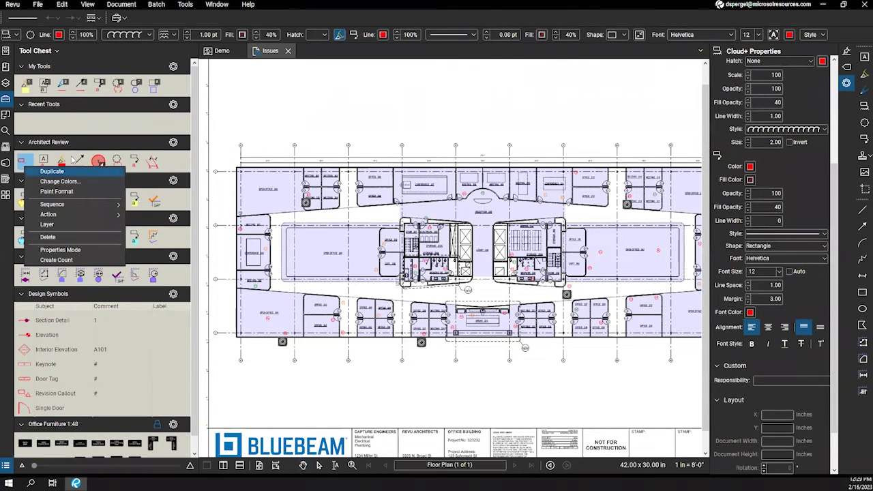
pyautogui.press('Escape')
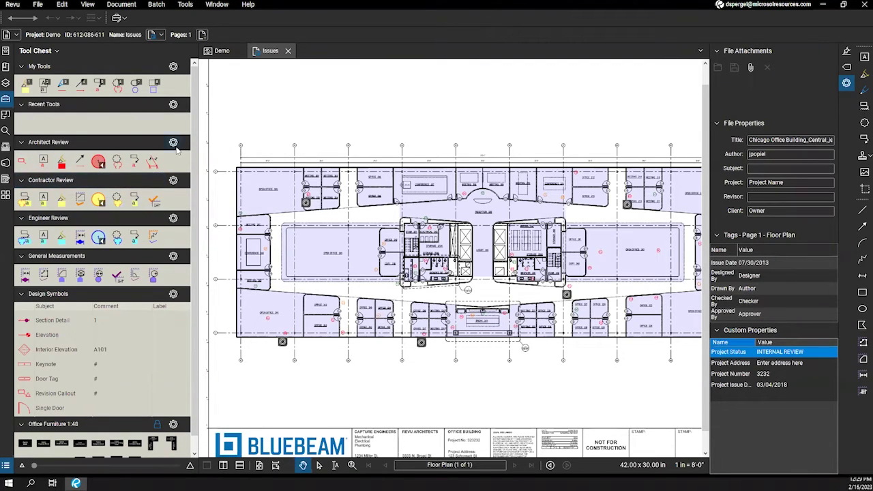
pyautogui.rightClick(22, 162)
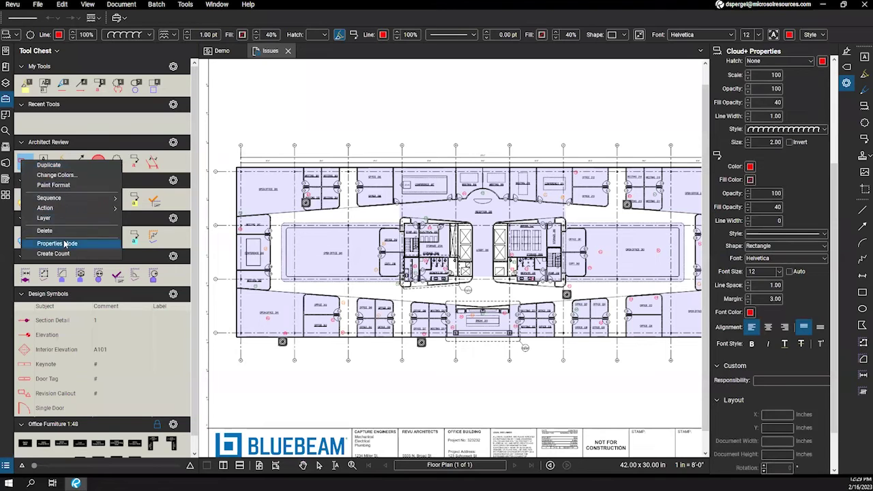
pyautogui.rightClick(21, 162)
pyautogui.press('Escape')
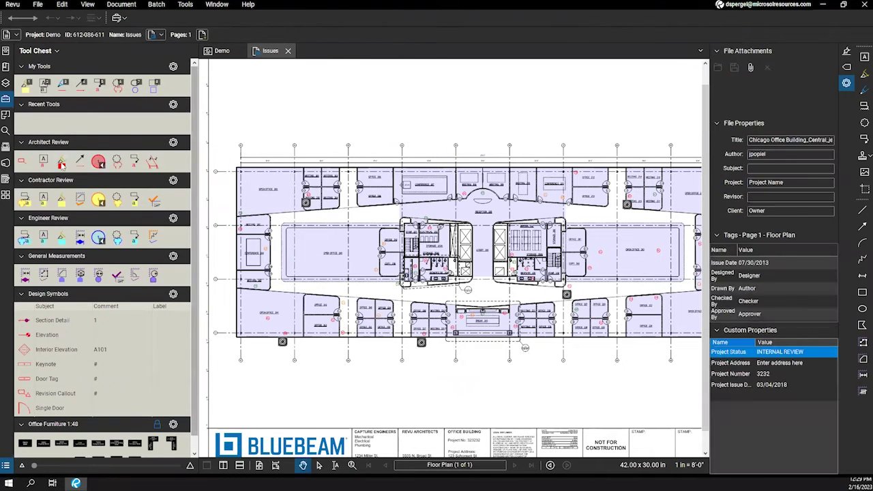
# Place the Architect Review set's Cloud+ markup in the blank area above the floor plan's second grid line and inspect it.
pyautogui.click(21, 162)
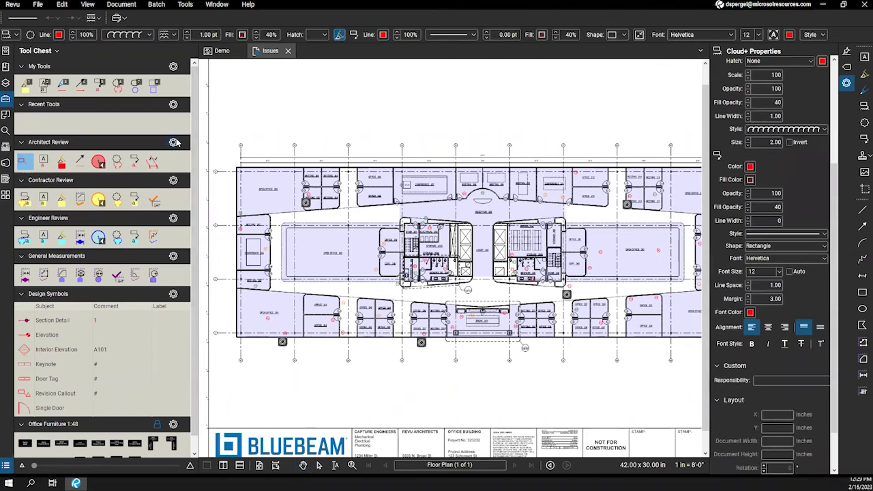
pyautogui.click(297, 125)
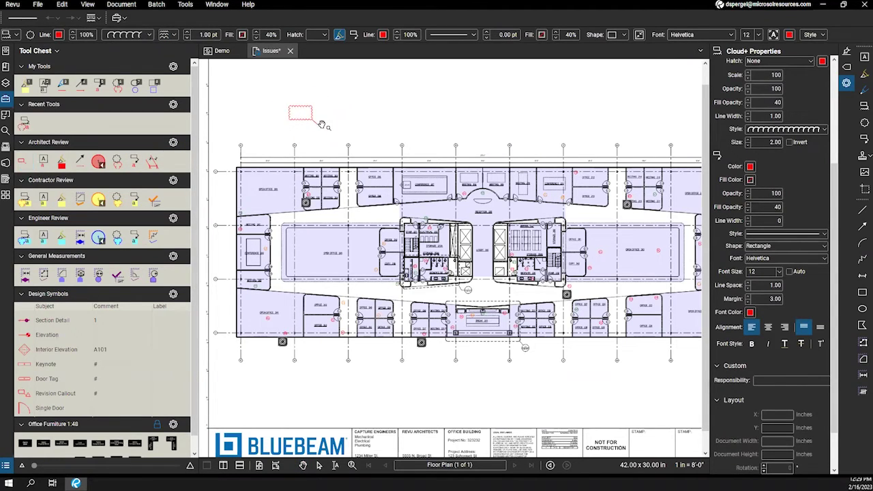
pyautogui.click(280, 124)
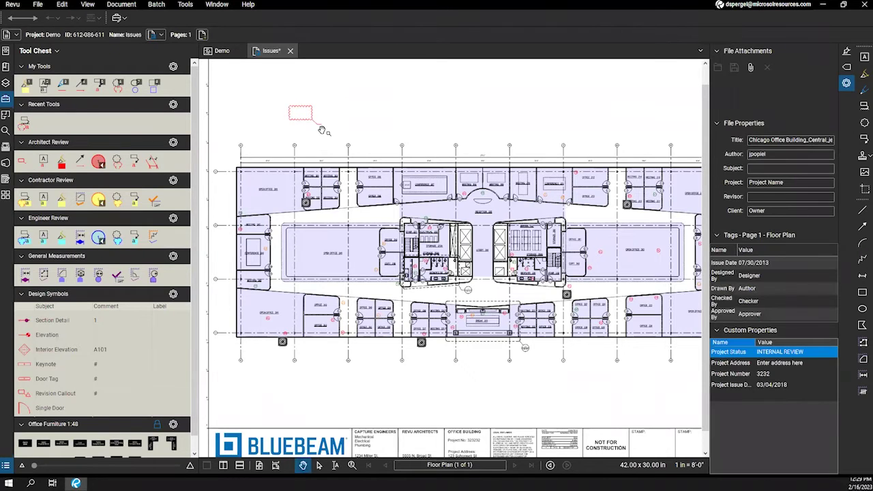
pyautogui.scroll(1, 307, 143)
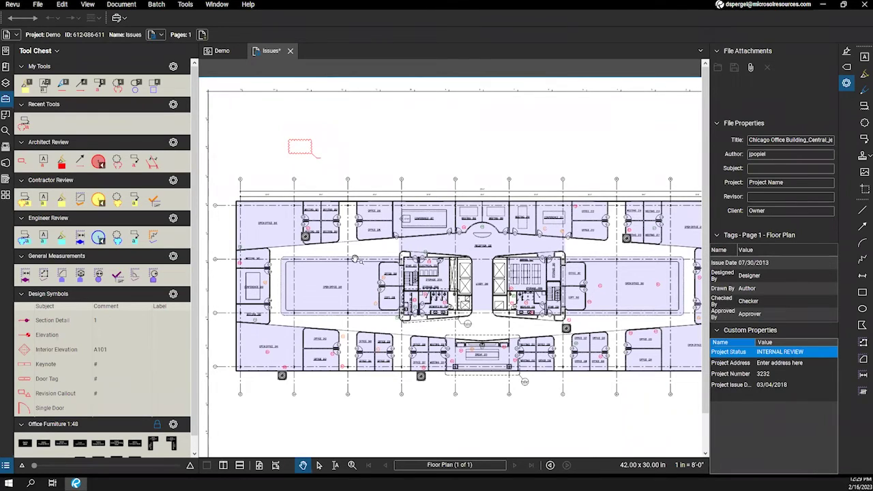
pyautogui.scroll(4, 307, 256)
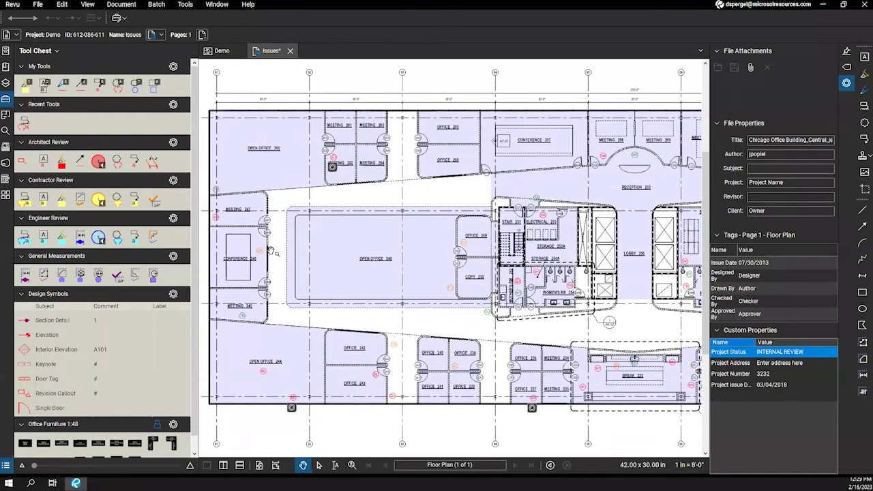
pyautogui.scroll(1, 276, 252)
pyautogui.scroll(3, 338, 212)
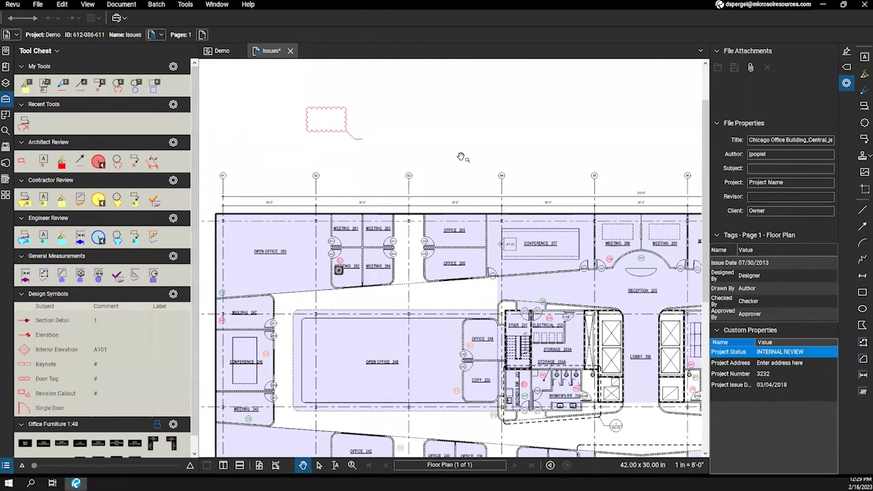
# Set the Architect Review set's Cloud+ tool to properties mode.
pyautogui.scroll(2, 461, 158)
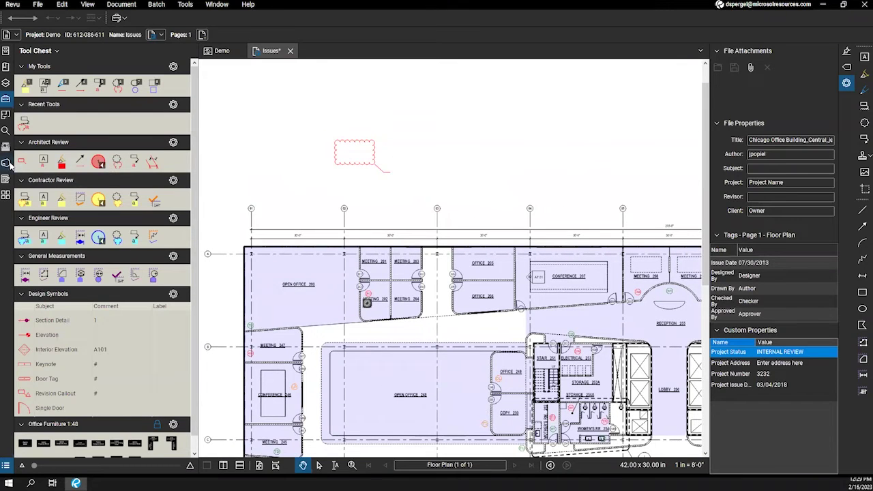
pyautogui.rightClick(24, 164)
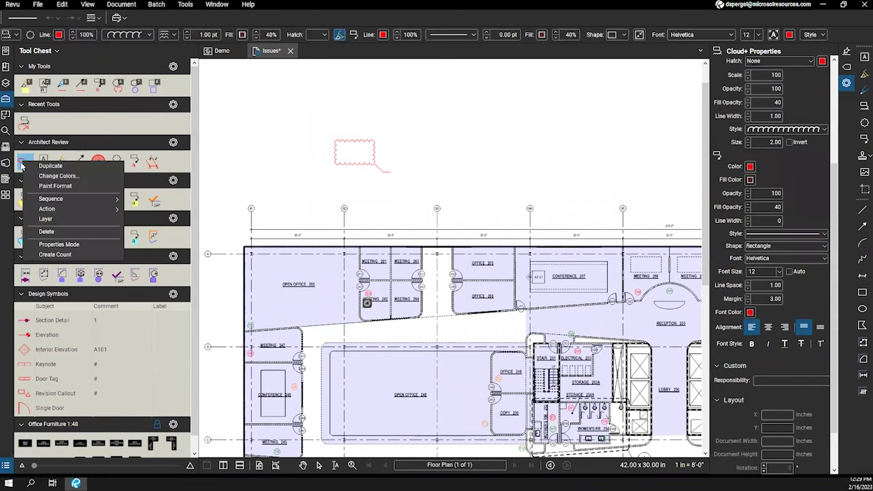
pyautogui.click(59, 245)
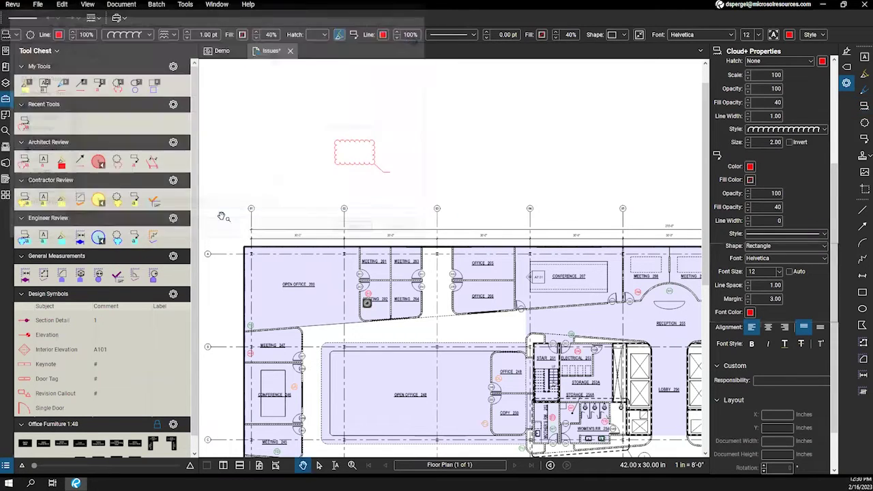
pyautogui.press('Escape')
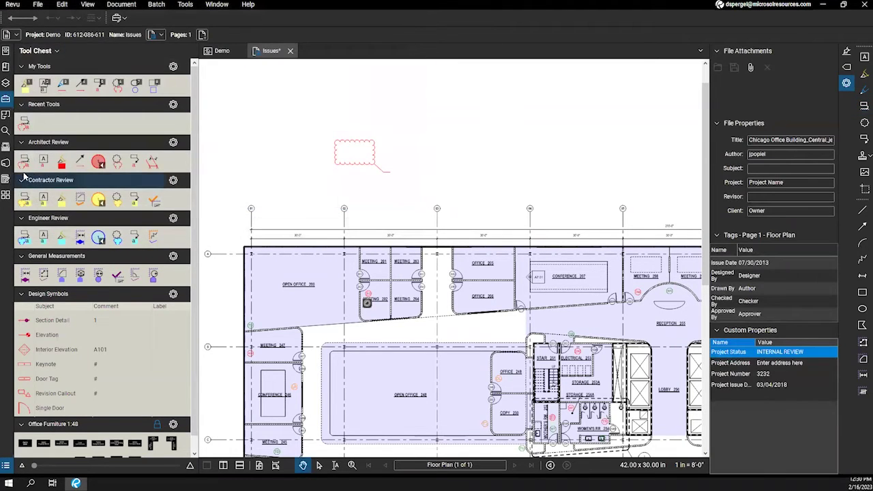
# Draw a trial Architect Review Cloud+ markup about 7 by 4.6 inches overall beside the small cloud above the floor plan and delete it.
pyautogui.click(24, 162)
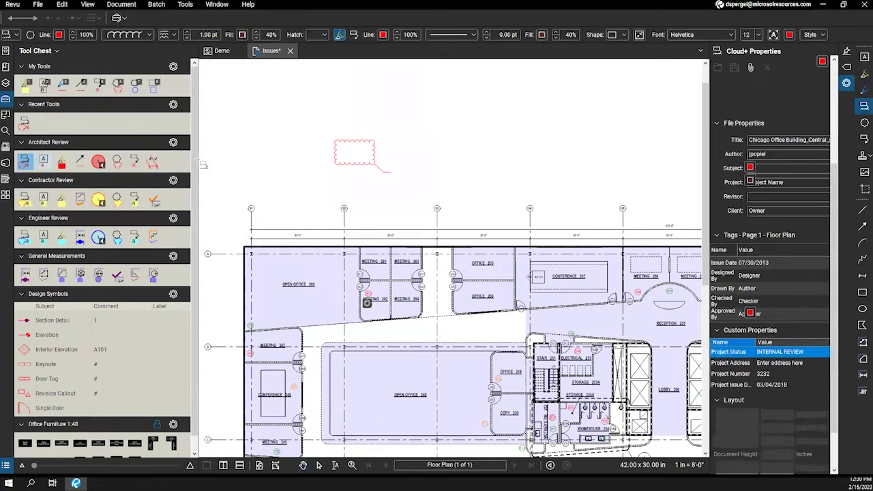
pyautogui.hscroll(2, 409, 178)
pyautogui.moveTo(378, 169)
pyautogui.mouseDown()
pyautogui.moveTo(413, 199)
pyautogui.moveTo(494, 237)
pyautogui.mouseUp()
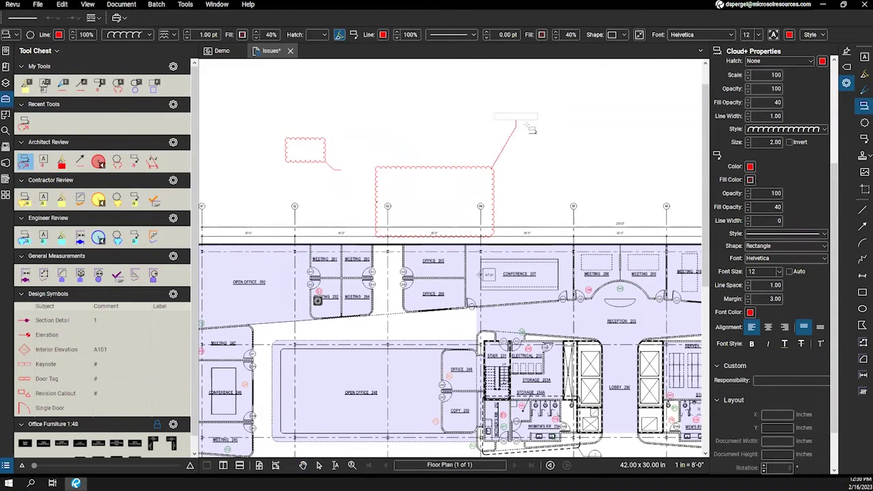
pyautogui.click(562, 139)
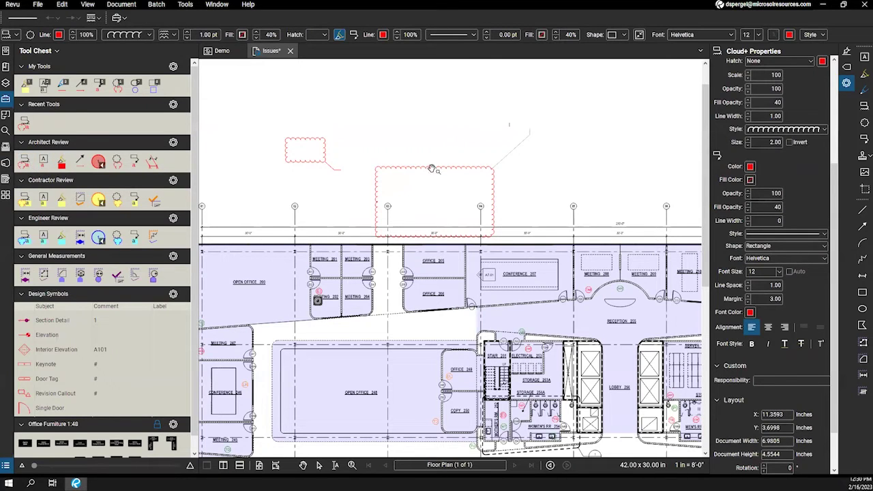
pyautogui.click(418, 141)
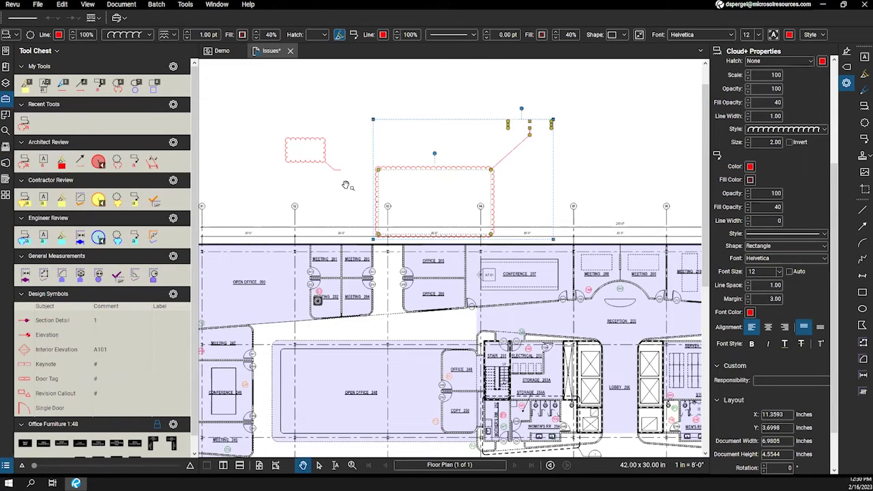
pyautogui.press('Delete')
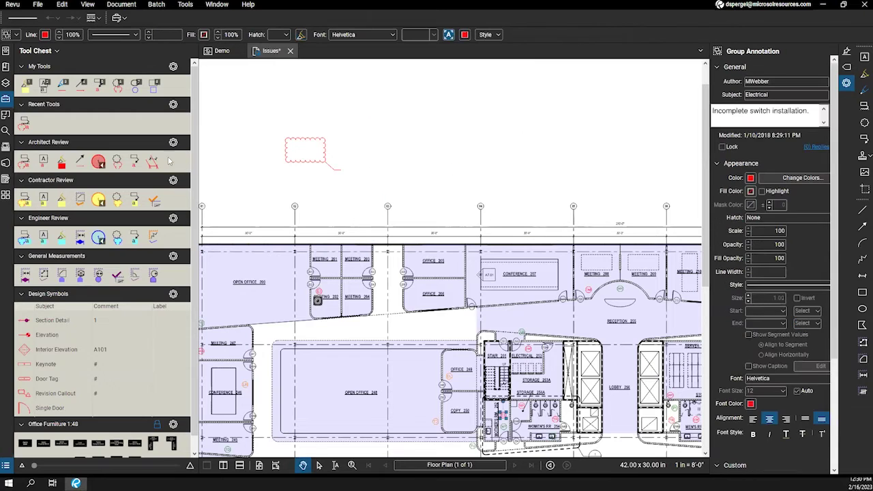
# Switch the Architect Review set's Cloud+ tool to drawing mode and back to properties mode.
pyautogui.rightClick(26, 163)
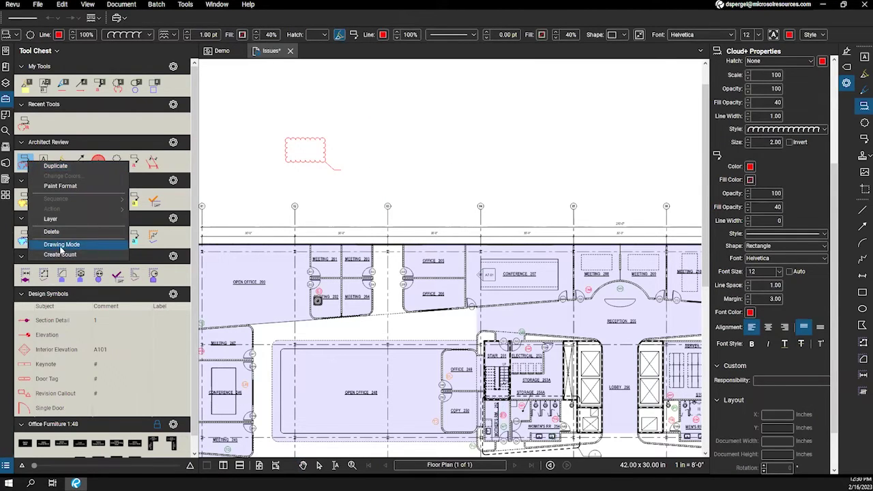
pyautogui.click(62, 244)
pyautogui.click(27, 162)
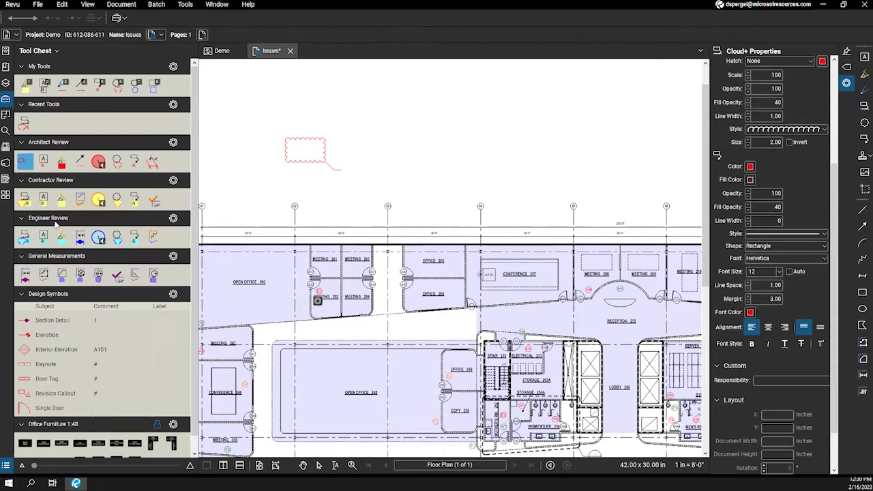
pyautogui.rightClick(31, 160)
pyautogui.click(58, 243)
pyautogui.rightClick(30, 167)
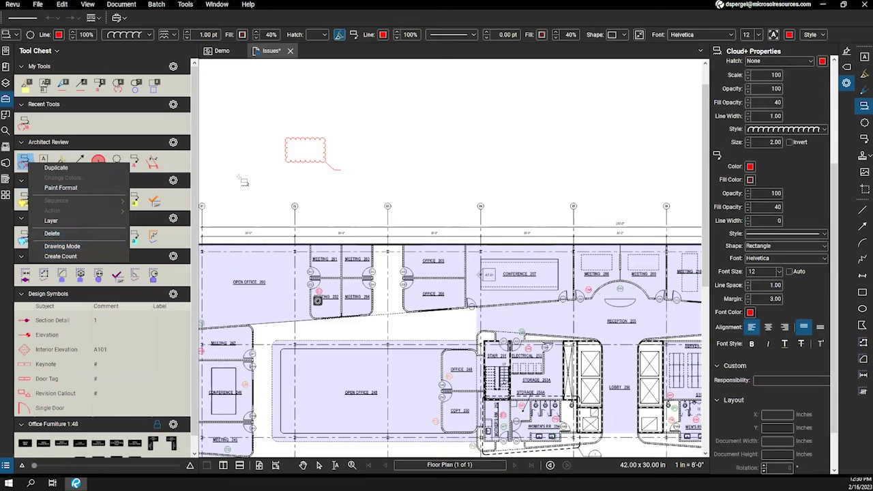
pyautogui.press('Escape')
# Narrow the Tool Chest panel slightly.
pyautogui.scroll(-1, 247, 195)
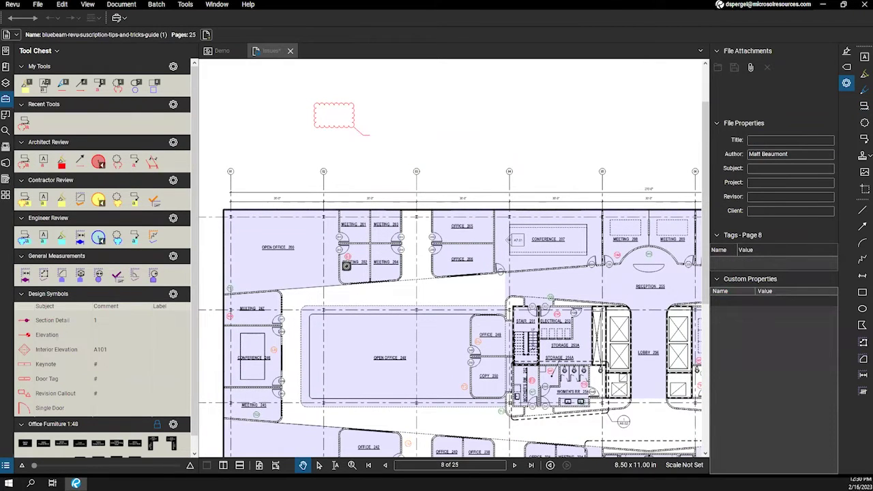
pyautogui.moveTo(194, 162); pyautogui.dragTo(184, 162)
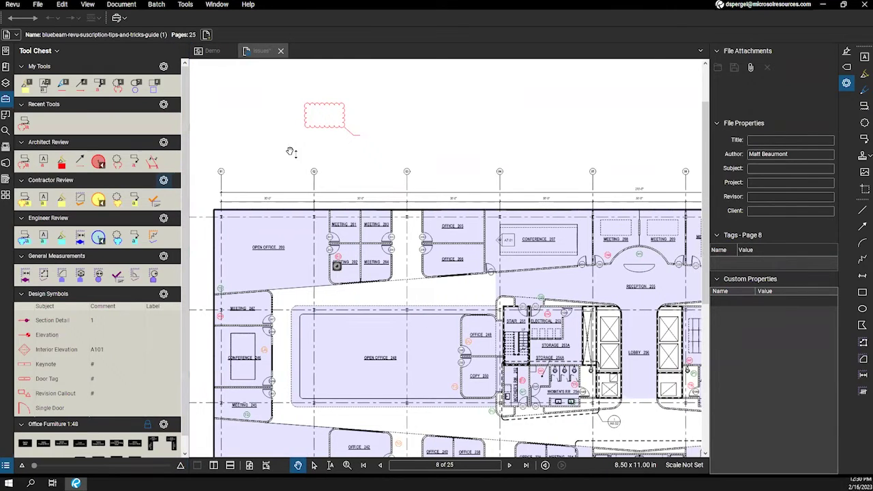
# Try a large Cloud+ markup from Recent Tools above the floor plan, swinging its callout leader to different sides of the cloud.
pyautogui.click(25, 124)
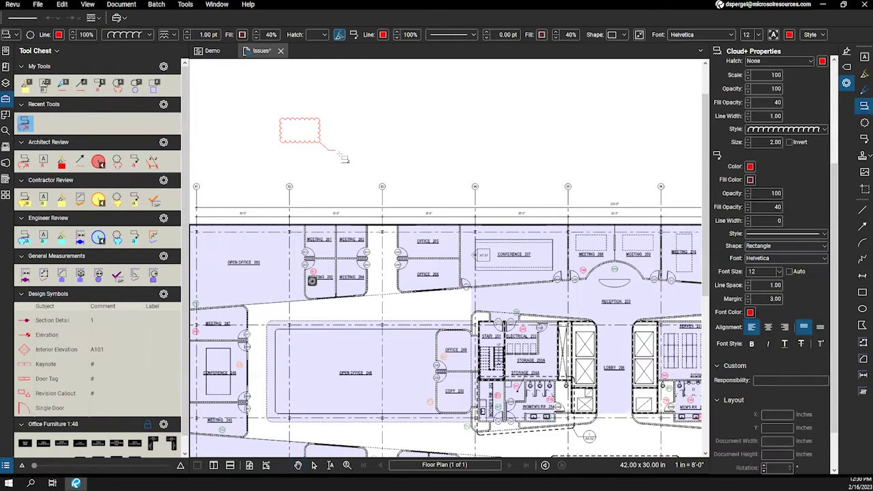
pyautogui.moveTo(393, 165); pyautogui.dragTo(520, 235)
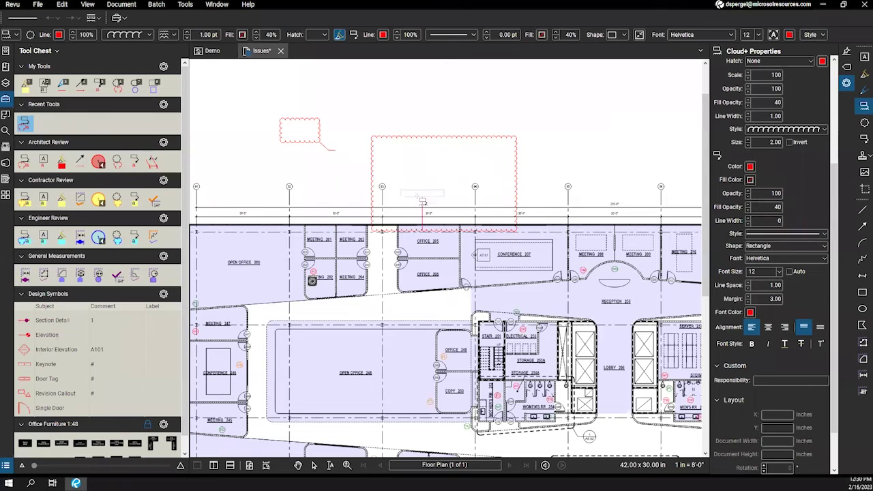
pyautogui.moveTo(387, 251)
pyautogui.mouseDown()
pyautogui.moveTo(381, 265)
pyautogui.moveTo(389, 243)
pyautogui.mouseUp()
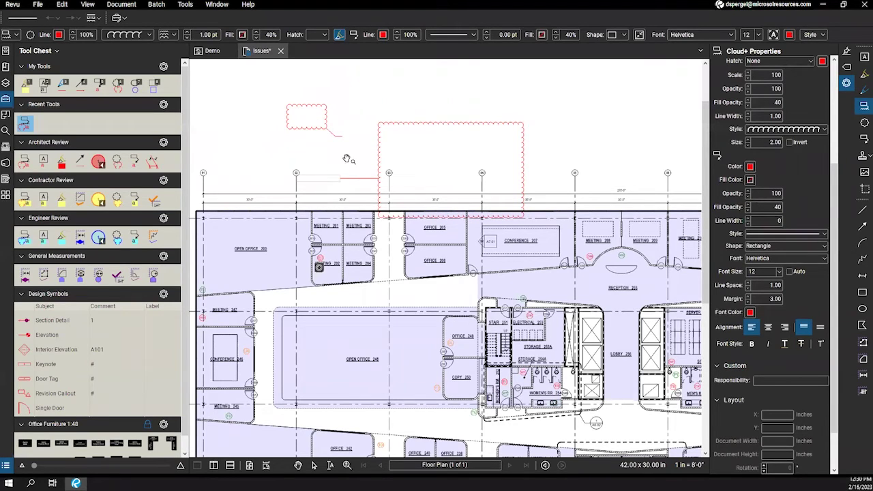
pyautogui.scroll(3, 335, 166)
pyautogui.hscroll(3, 335, 166)
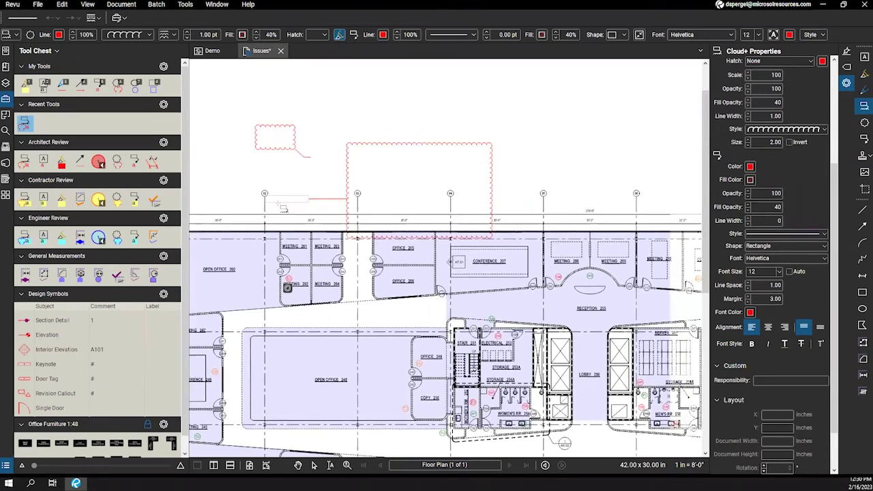
pyautogui.hscroll(5, 354, 208)
pyautogui.scroll(-1, 354, 208)
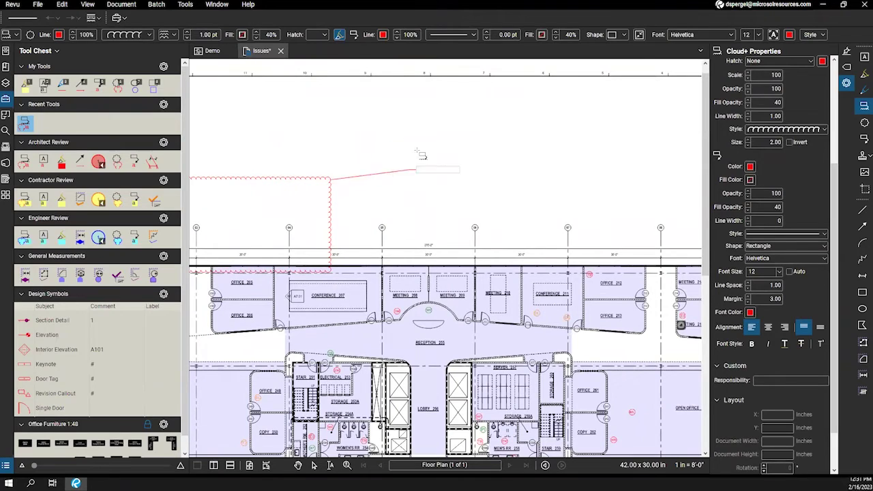
pyautogui.click(434, 131)
pyautogui.press('Escape')
# Show the Measurements panel alongside the floor plan.
pyautogui.moveTo(380, 149); pyautogui.dragTo(407, 119)
pyautogui.scroll(-4, 368, 150)
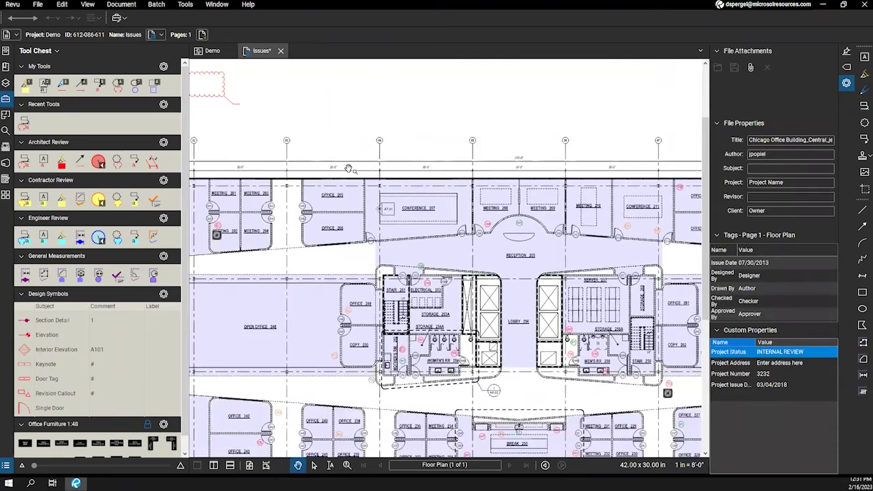
pyautogui.scroll(-2, 296, 139)
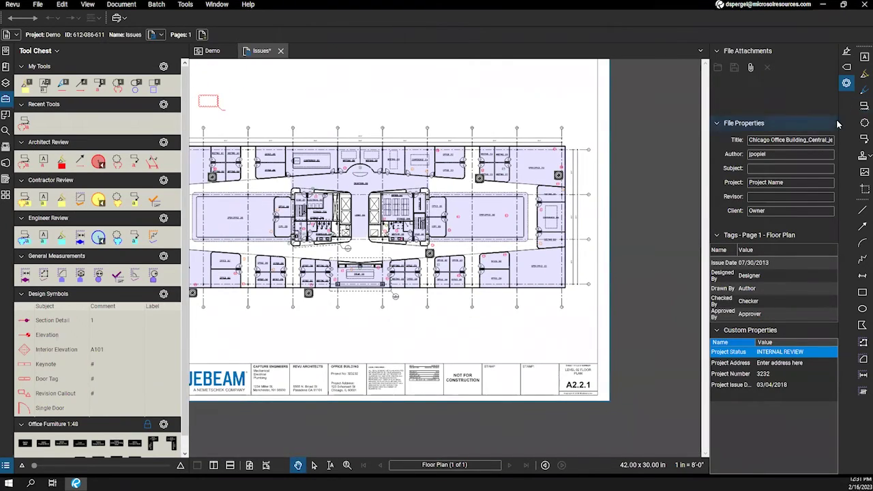
pyautogui.rightClick(7, 203)
pyautogui.moveTo(59, 202)
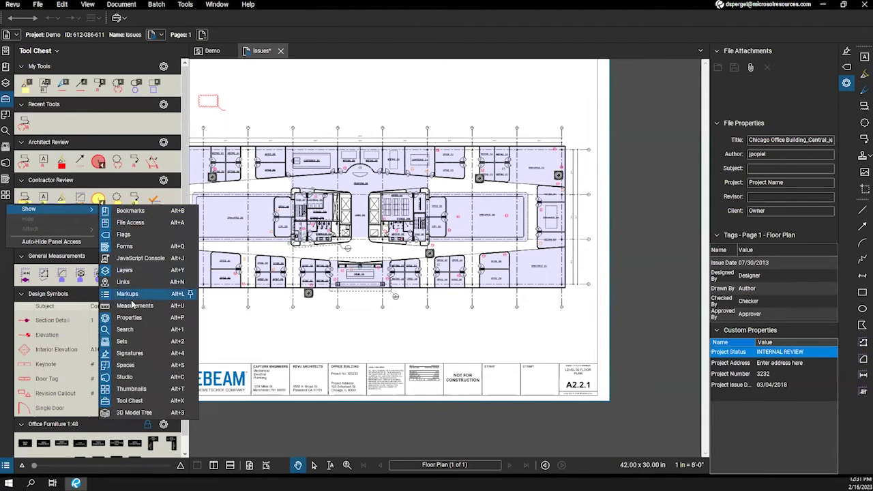
pyautogui.click(131, 305)
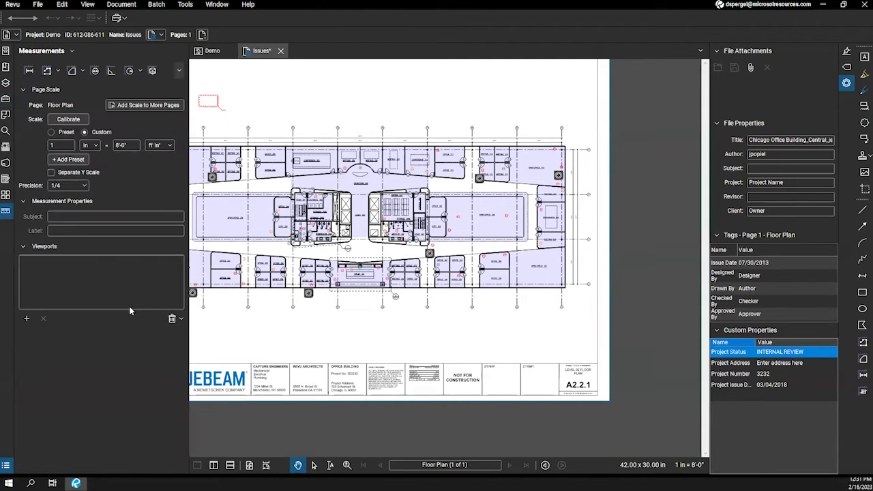
# Start a Polylength measurement above the floor plan, adding points near Office 206 and just outside the outer wall of Open Office 200.
pyautogui.click(48, 71)
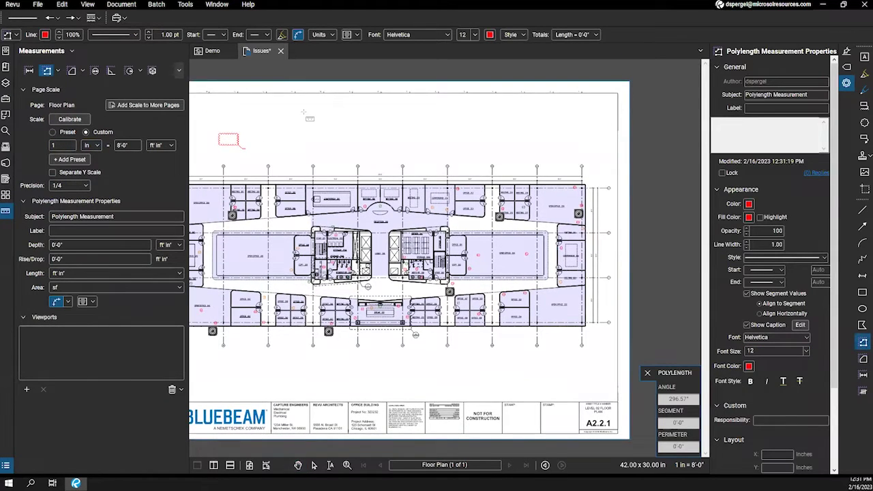
pyautogui.scroll(5, 305, 113)
pyautogui.scroll(-2, 374, 273)
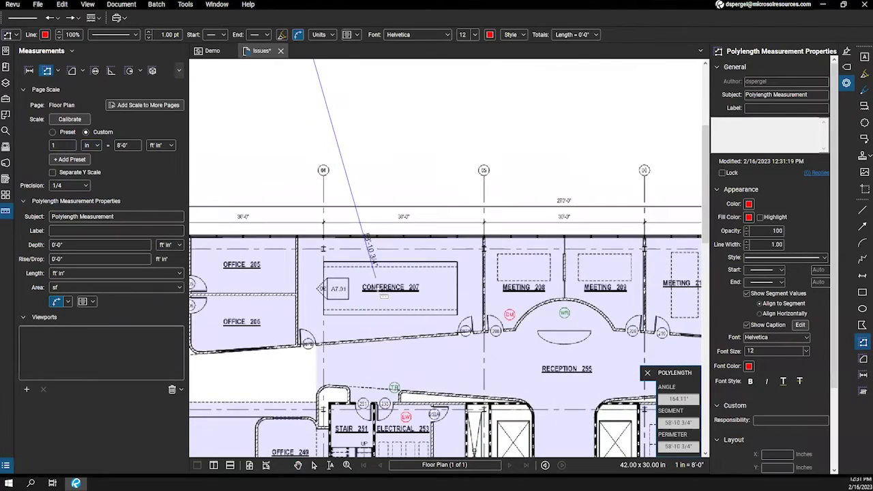
pyautogui.click(374, 285)
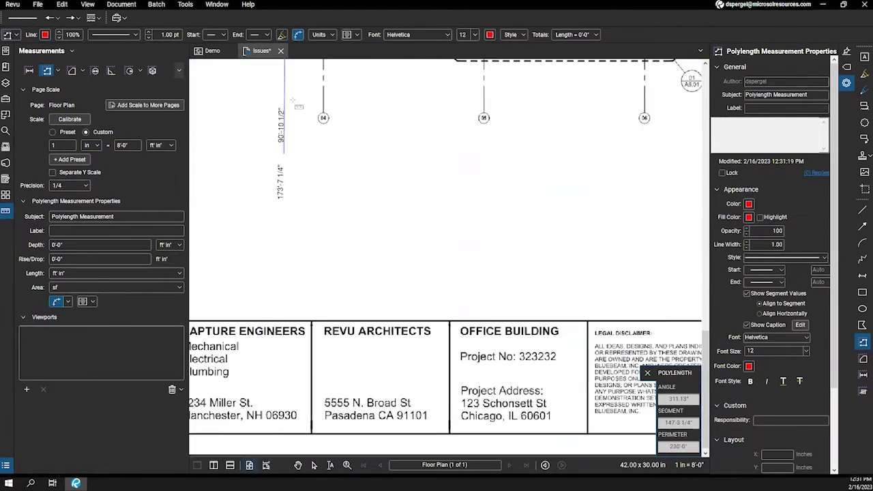
pyautogui.scroll(10, 286, 450)
pyautogui.scroll(-5, 312, 466)
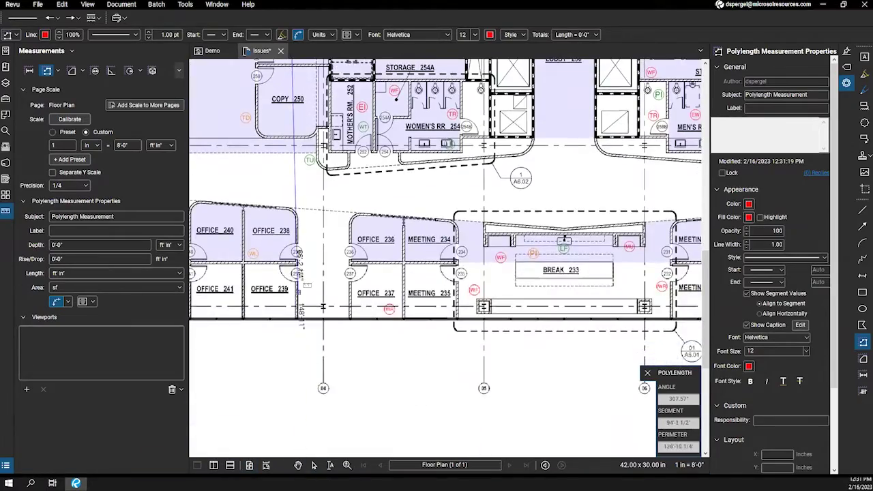
pyautogui.scroll(4, 390, 321)
pyautogui.hscroll(-5, 349, 227)
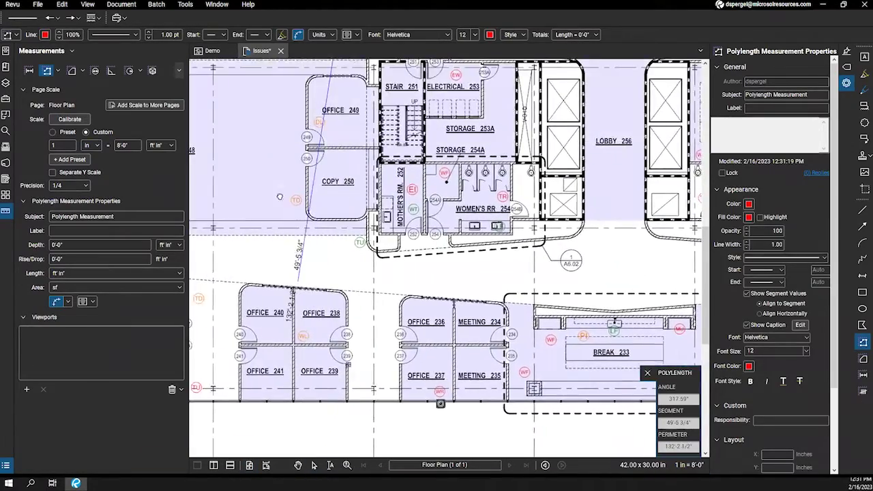
pyautogui.hscroll(-4, 349, 227)
pyautogui.scroll(3, 306, 266)
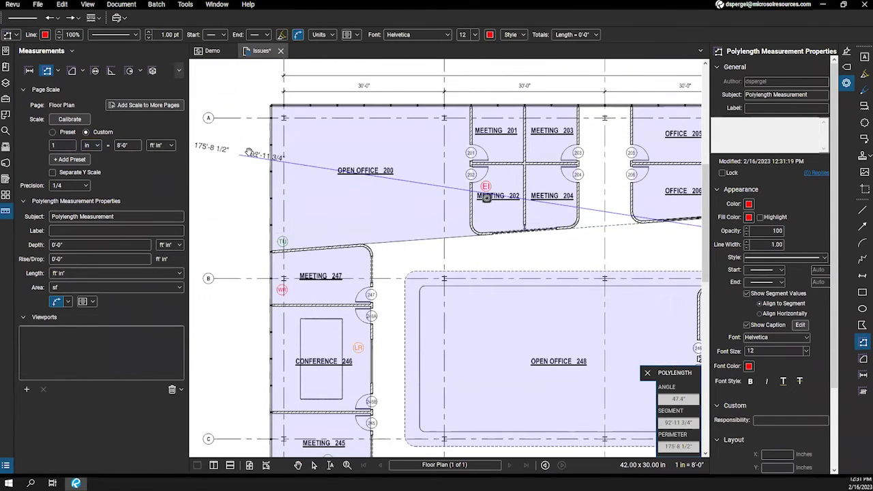
pyautogui.click(241, 214)
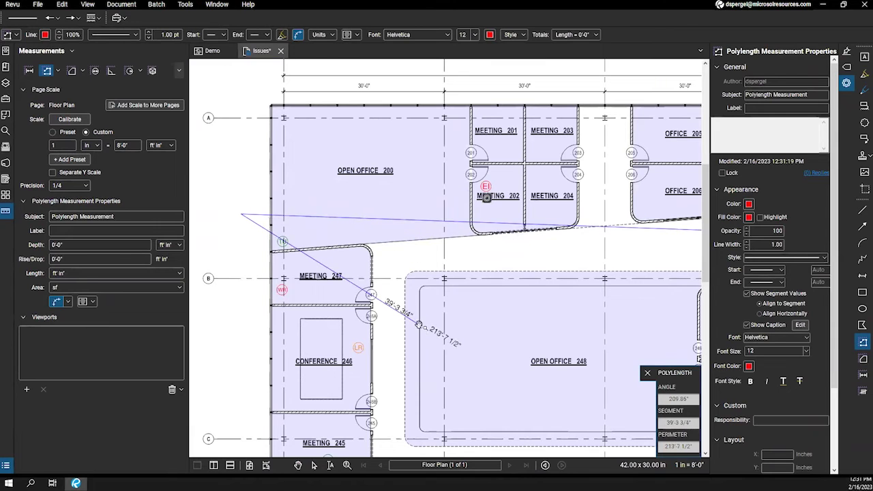
# Extend the polylength to a point below the plan between grid lines 03 and 04, and finish it between grid lines 04 and 05.
pyautogui.scroll(-5, 434, 303)
pyautogui.hscroll(3, 433, 302)
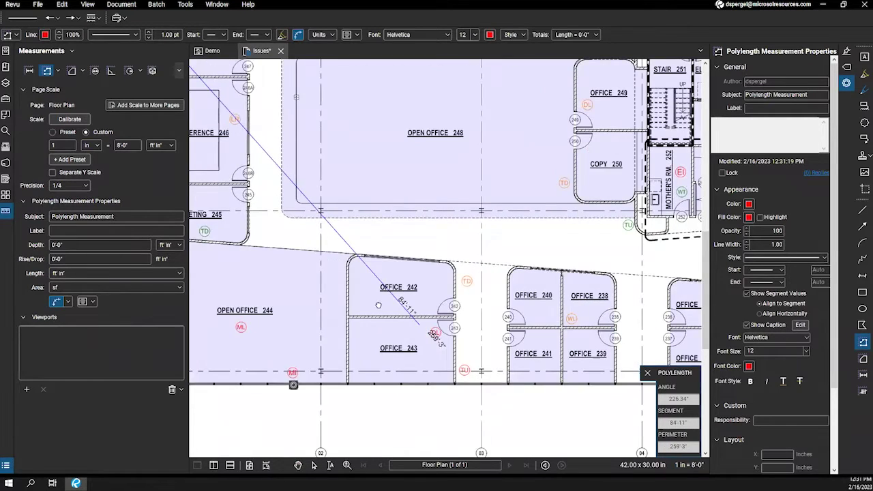
pyautogui.scroll(-5, 377, 305)
pyautogui.hscroll(2, 377, 305)
pyautogui.click(472, 305)
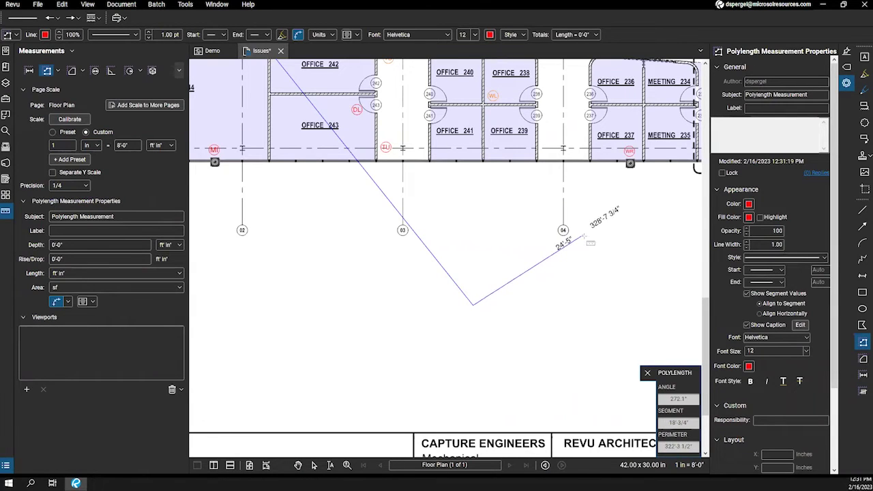
pyautogui.scroll(2, 585, 236)
pyautogui.hscroll(4, 585, 235)
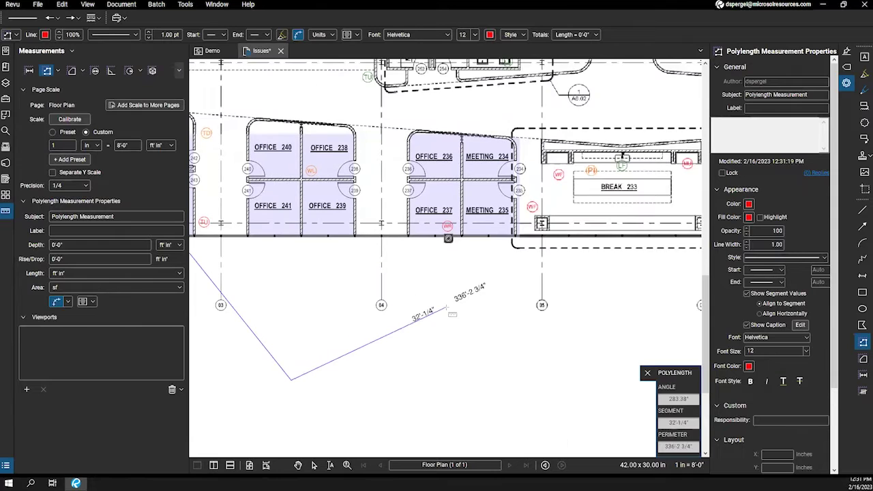
pyautogui.scroll(-3, 448, 309)
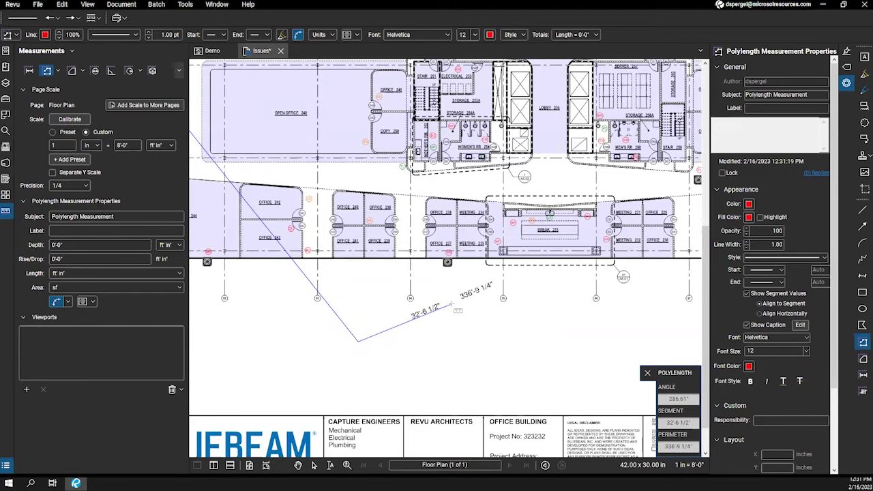
pyautogui.doubleClick(452, 306)
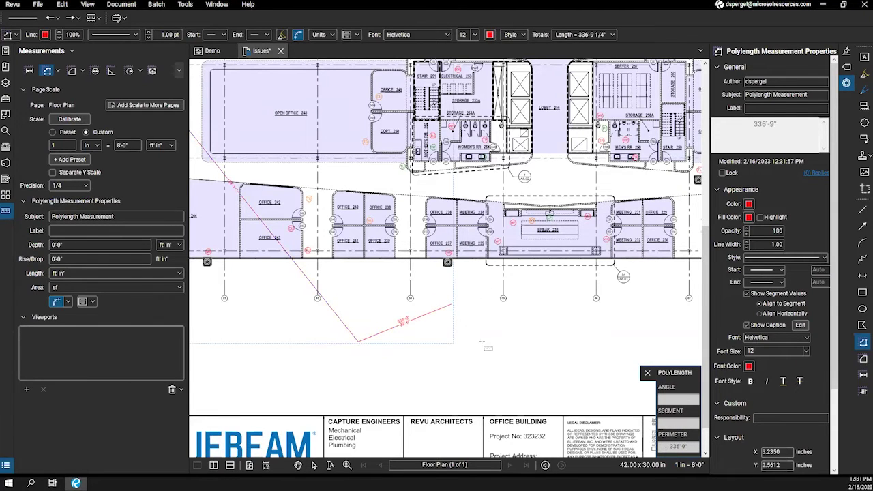
# Draw a V-shaped two-segment Polylength measurement of about 57'-4" in the blank space above the plan's reception area.
pyautogui.scroll(-4, 449, 257)
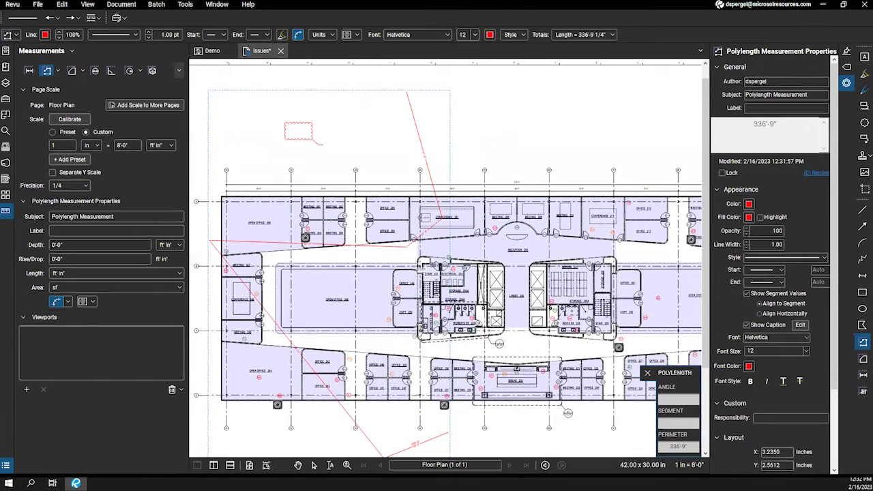
pyautogui.scroll(-3, 449, 258)
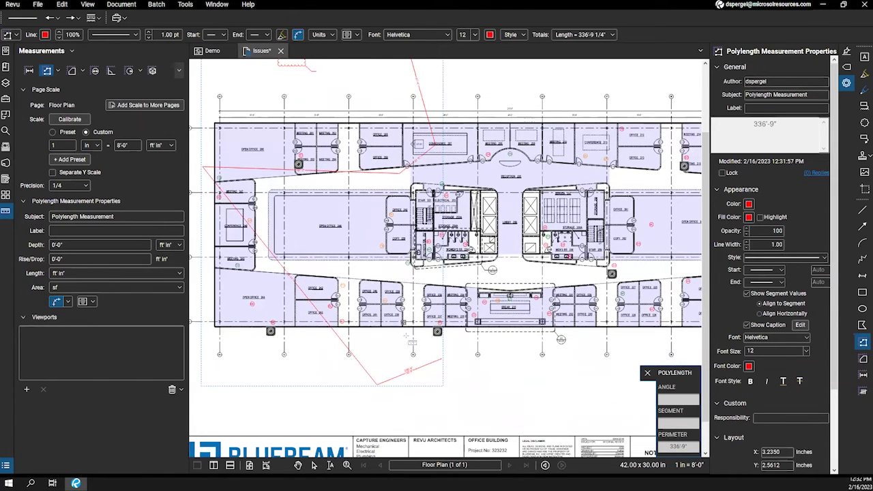
pyautogui.scroll(5, 441, 179)
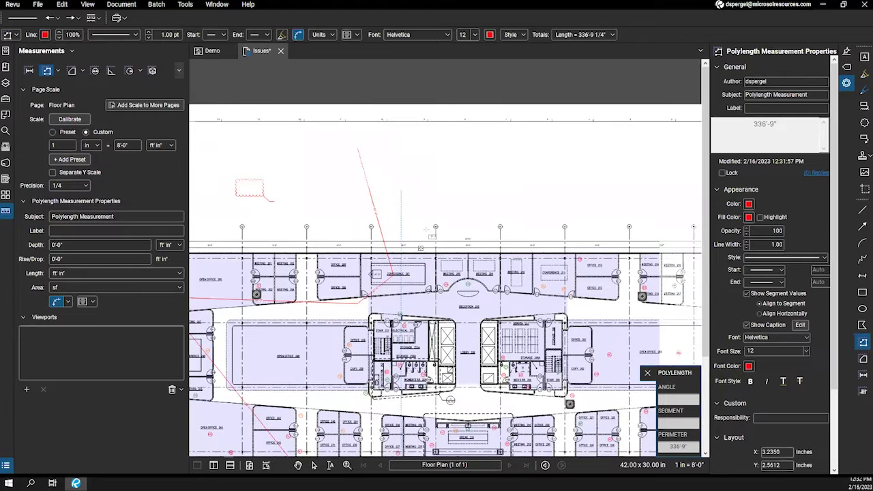
pyautogui.click(438, 147)
pyautogui.click(481, 183)
pyautogui.doubleClick(538, 144)
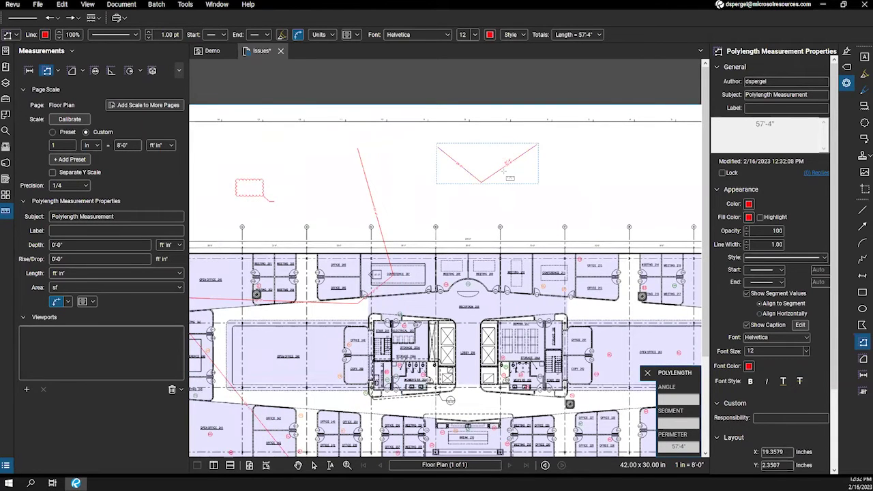
pyautogui.press('Escape')
# Draw a diamond-shaped Area measurement of about 1,164 sf above the floor plan, starting at grid line 07 and reaching just past 09.
pyautogui.click(70, 74)
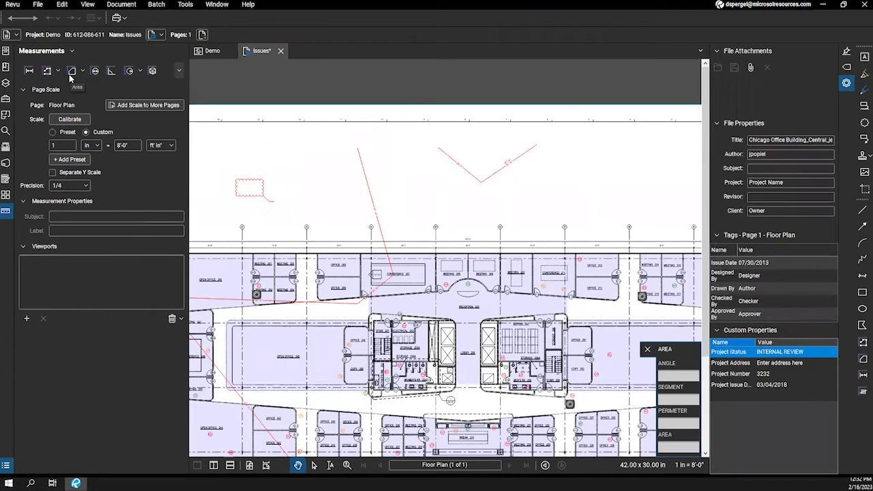
pyautogui.hscroll(5, 486, 190)
pyautogui.click(444, 141)
pyautogui.click(541, 161)
pyautogui.click(512, 173)
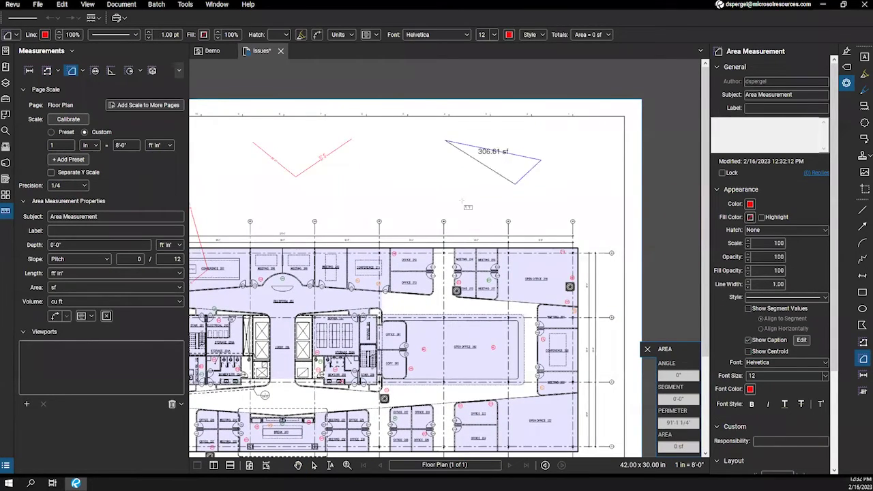
pyautogui.click(438, 206)
pyautogui.doubleClick(377, 169)
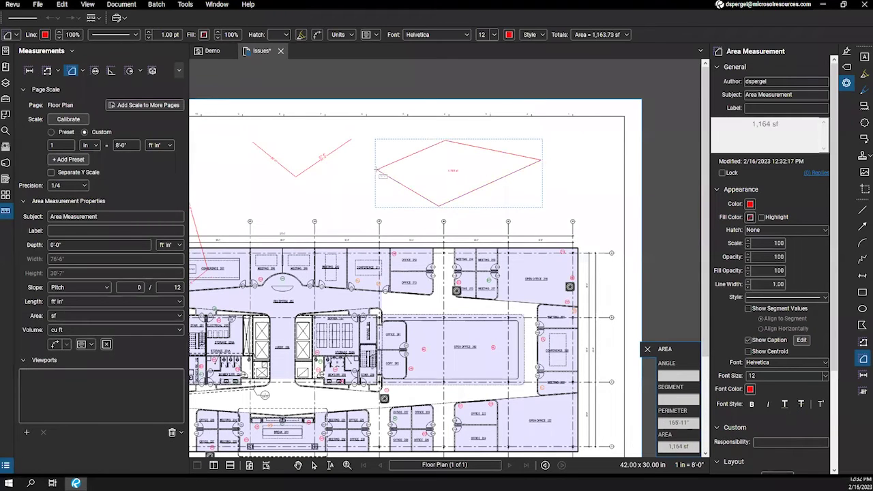
# Draw a four-sided Area measurement of about 1,072 sf below the floor plan between grid lines 06 and 08.
pyautogui.scroll(-5, 334, 183)
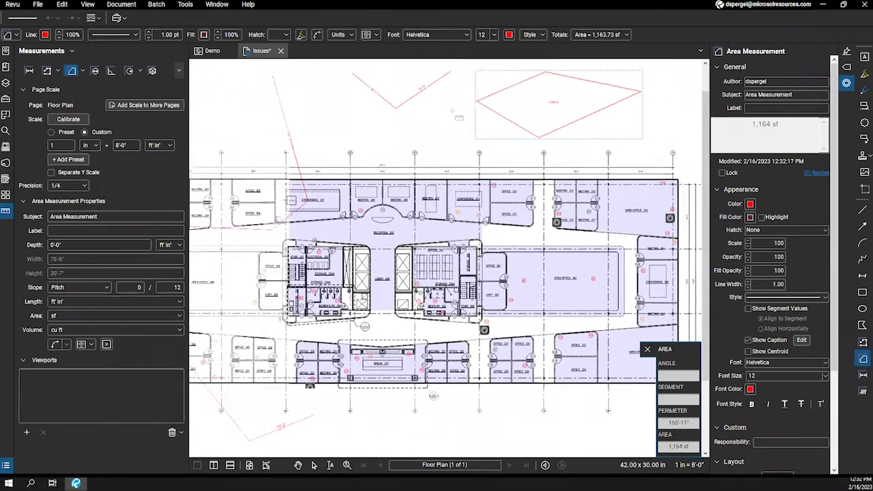
pyautogui.scroll(3, 419, 233)
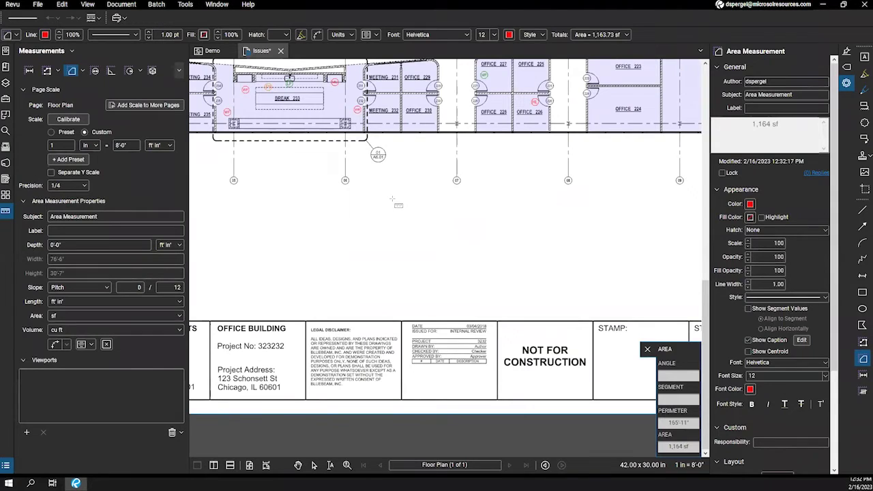
pyautogui.click(544, 194)
pyautogui.click(556, 277)
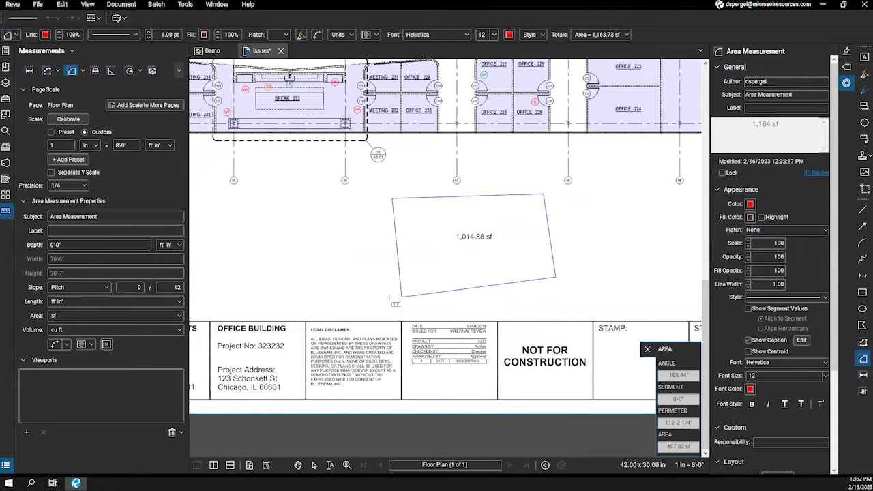
pyautogui.doubleClick(383, 298)
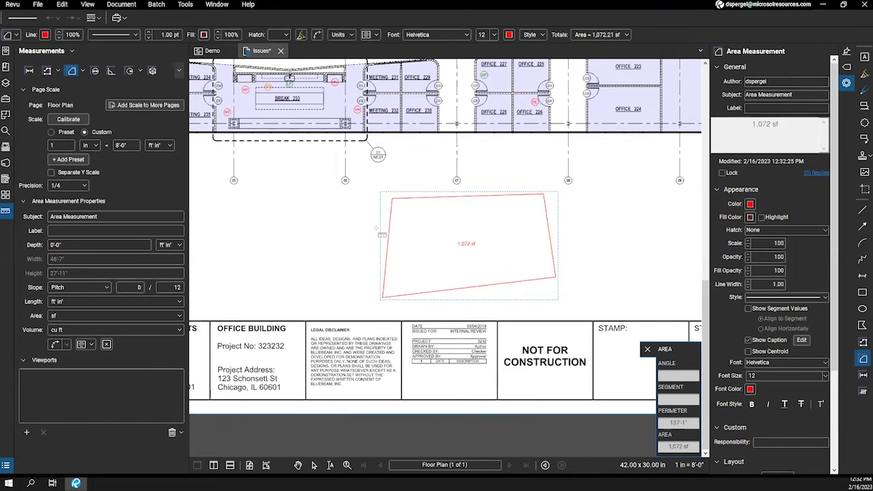
pyautogui.press('Escape')
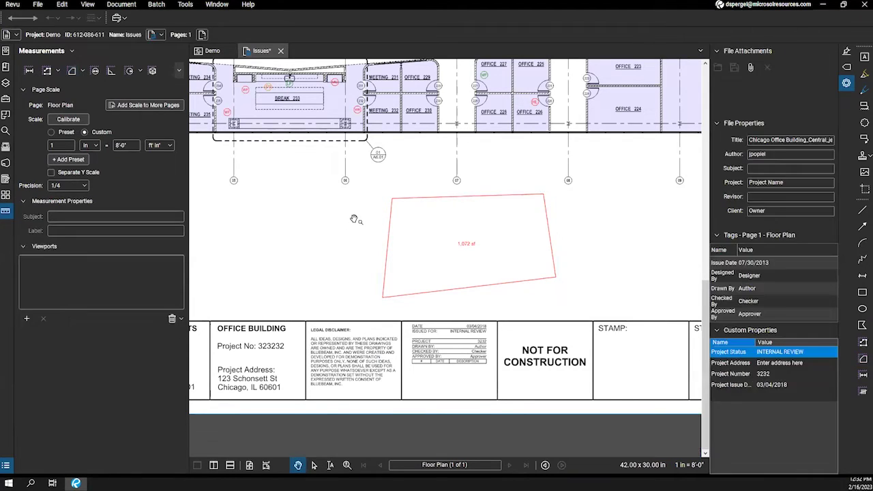
# Select the four-sided area measurement below the plan to view its properties.
pyautogui.scroll(2, 314, 259)
pyautogui.click(344, 240)
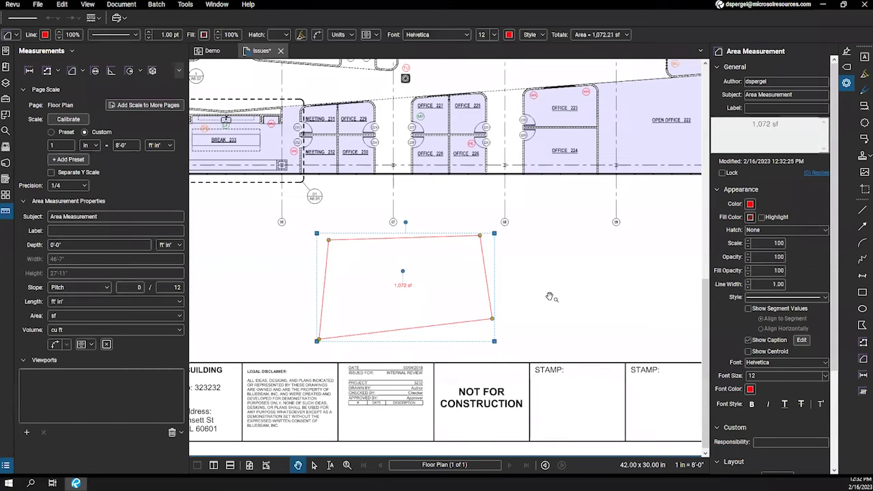
pyautogui.moveTo(565, 275); pyautogui.dragTo(456, 308)
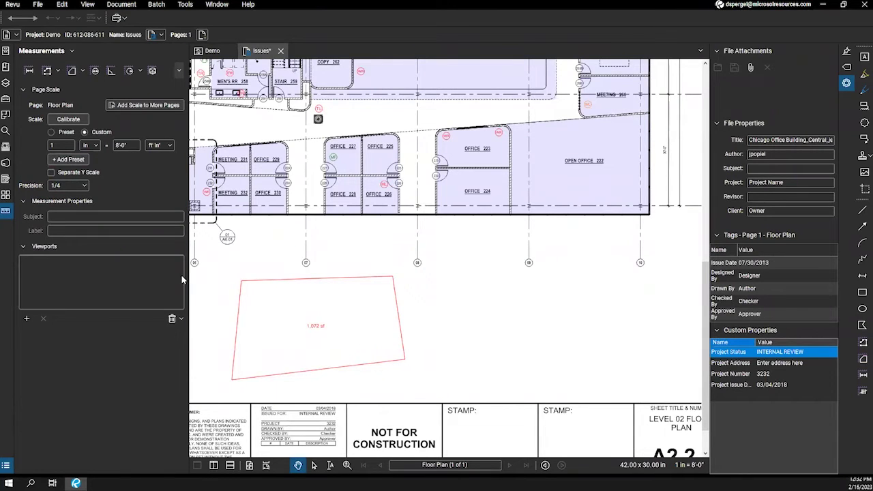
pyautogui.click(46, 71)
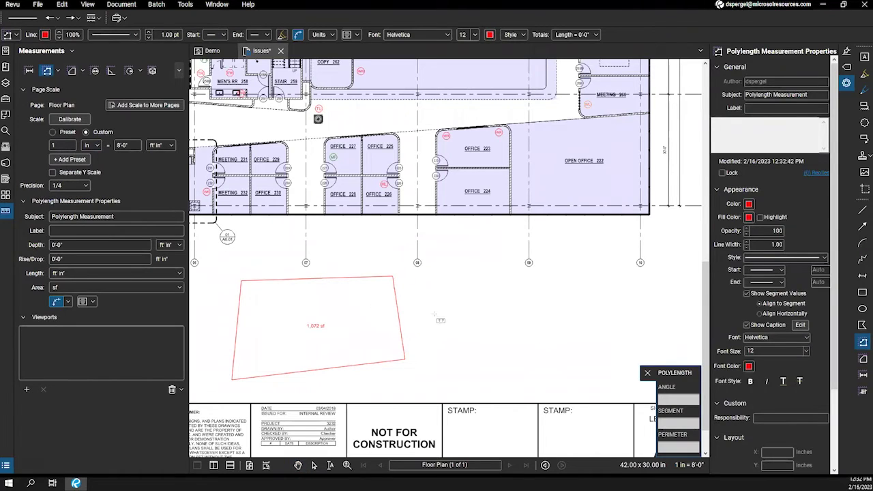
pyautogui.click(430, 290)
pyautogui.click(445, 369)
pyautogui.click(549, 377)
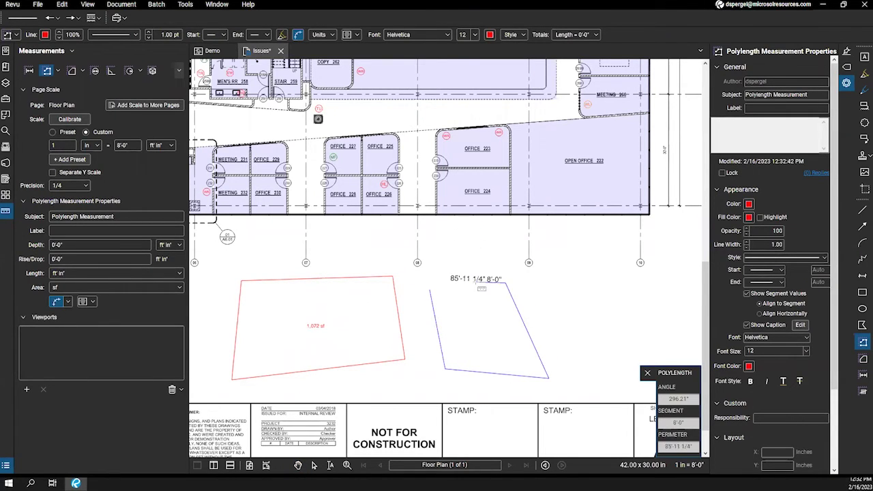
pyautogui.press('Escape')
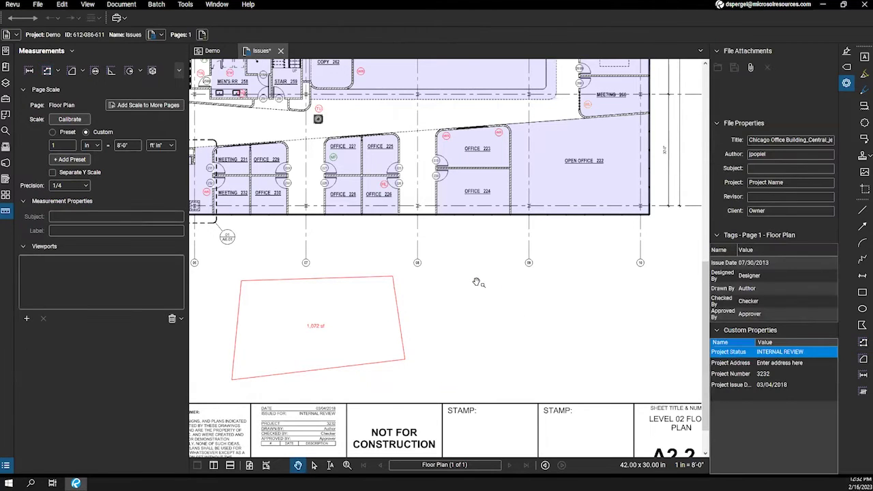
# Draw a U-shaped three-segment Polylength measurement of about 74'-4" beside the area measurement, between grid lines 08 and 09.
pyautogui.click(47, 71)
pyautogui.click(438, 280)
pyautogui.click(433, 360)
pyautogui.click(537, 371)
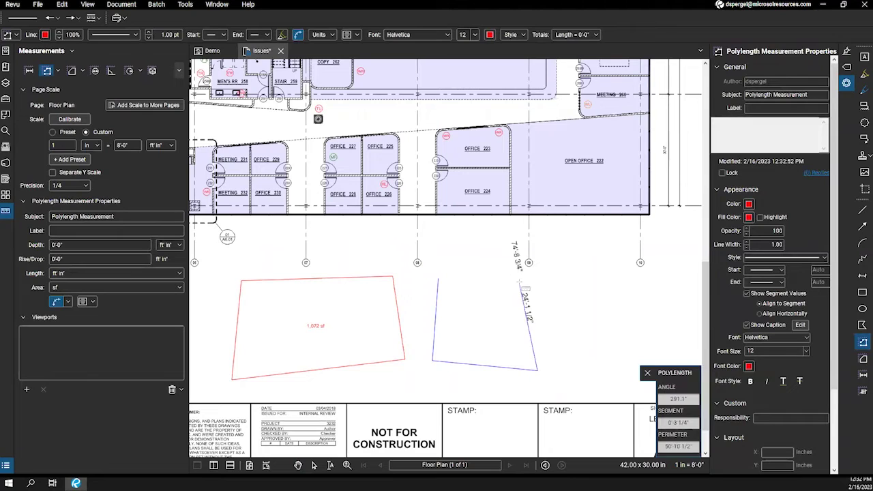
pyautogui.doubleClick(533, 282)
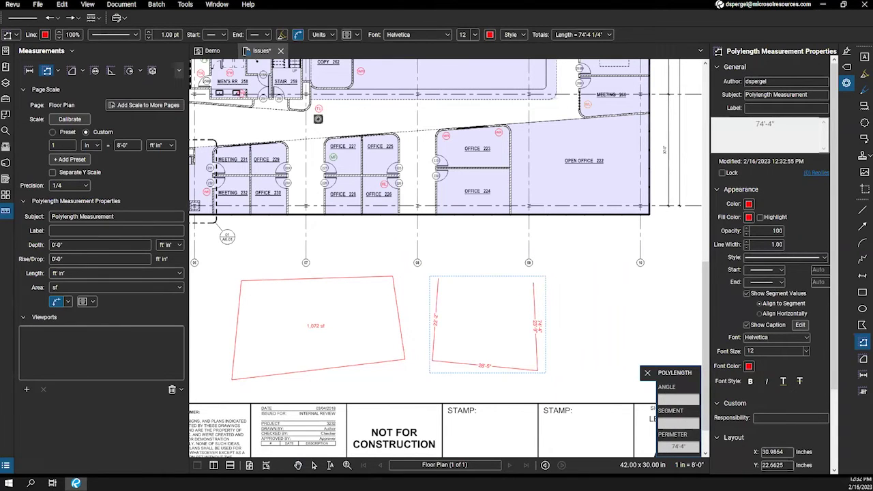
pyautogui.click(297, 465)
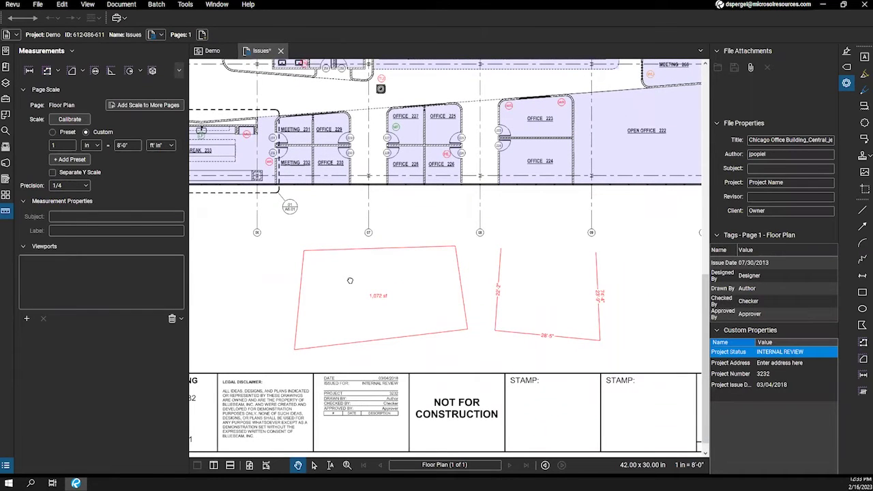
# Compare the totals for the area measurement and the U-shaped polylength by selecting both together, starting with the area and again with the polylength.
pyautogui.scroll(-1, 350, 280)
pyautogui.hscroll(1, 350, 280)
pyautogui.click(366, 240)
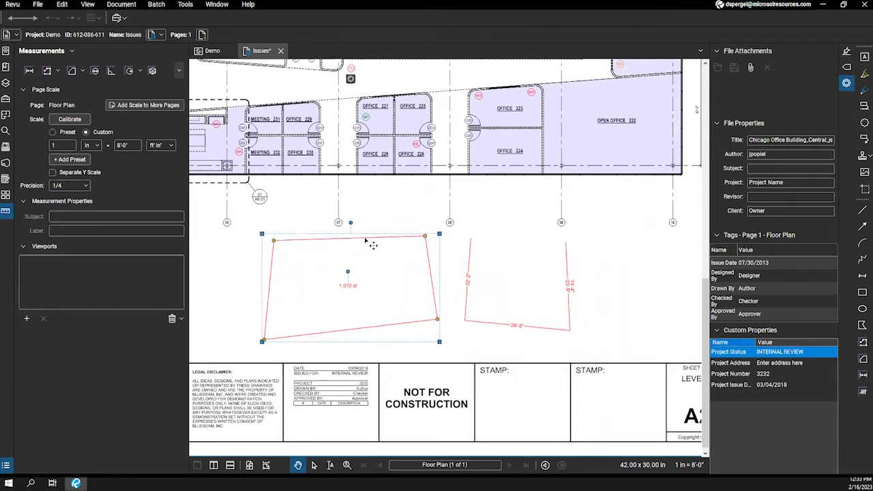
pyautogui.keyDown('shift'); pyautogui.click(469, 279); pyautogui.keyUp('shift')
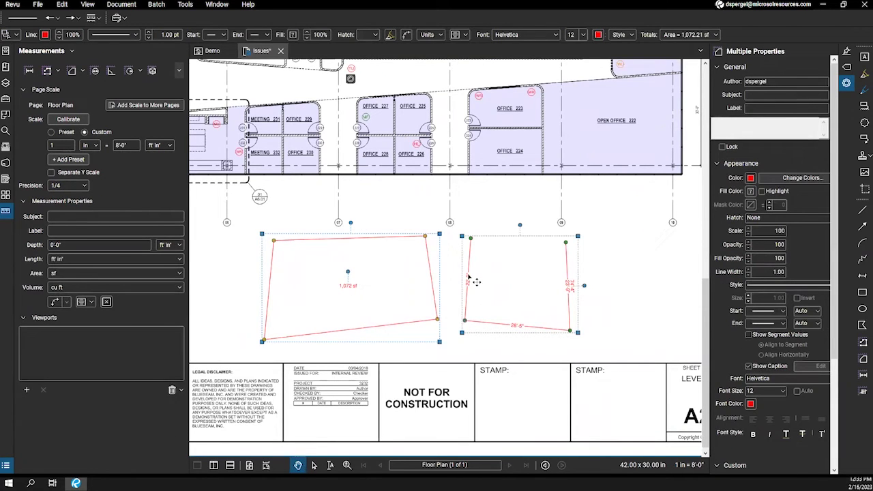
pyautogui.click(462, 262)
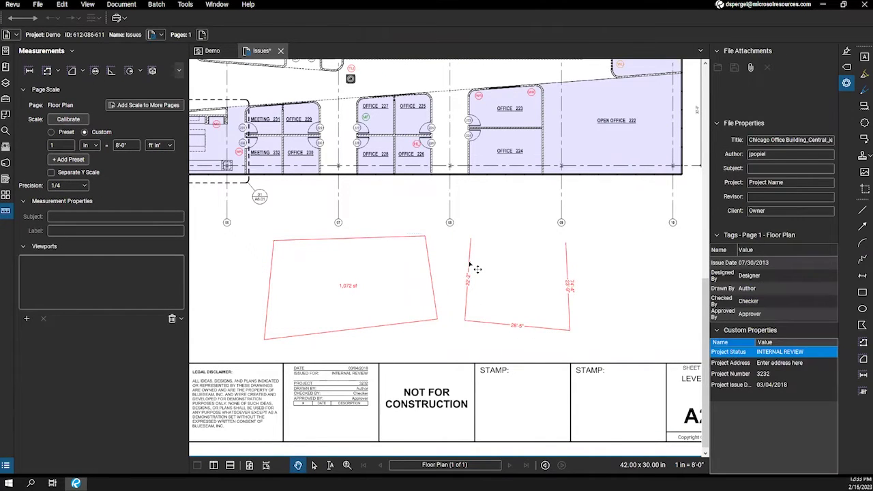
pyautogui.click(478, 269)
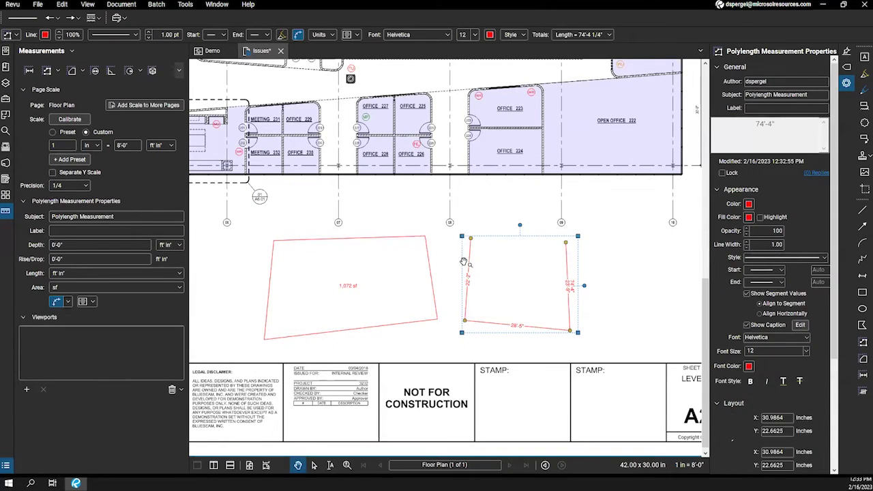
pyautogui.keyDown('shift'); pyautogui.click(435, 271); pyautogui.keyUp('shift')
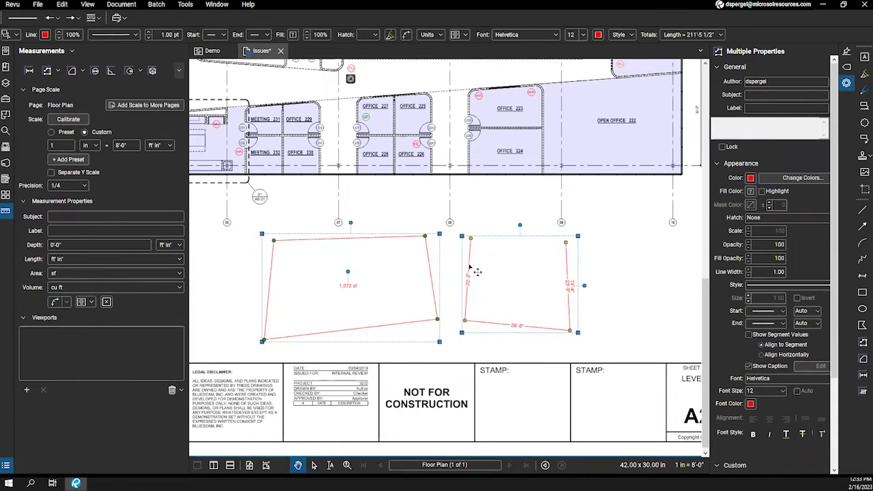
pyautogui.click(477, 271)
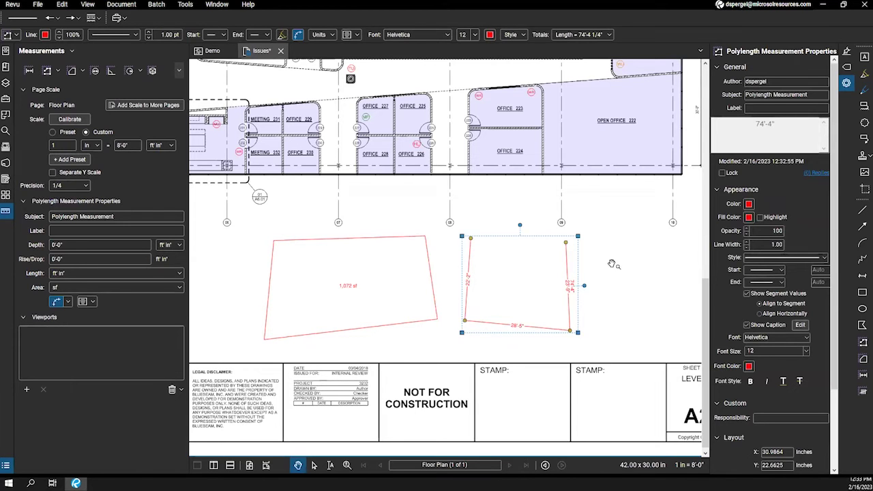
pyautogui.click(442, 251)
# Reshape the four-sided area measurement to about 1,158 sf by moving its lower-left corner outward.
pyautogui.scroll(-3, 348, 284)
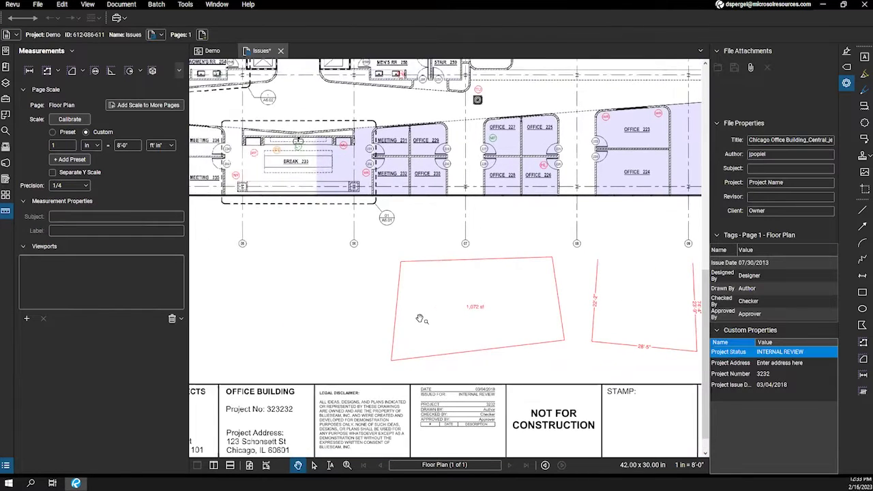
pyautogui.moveTo(347, 283); pyautogui.dragTo(375, 288)
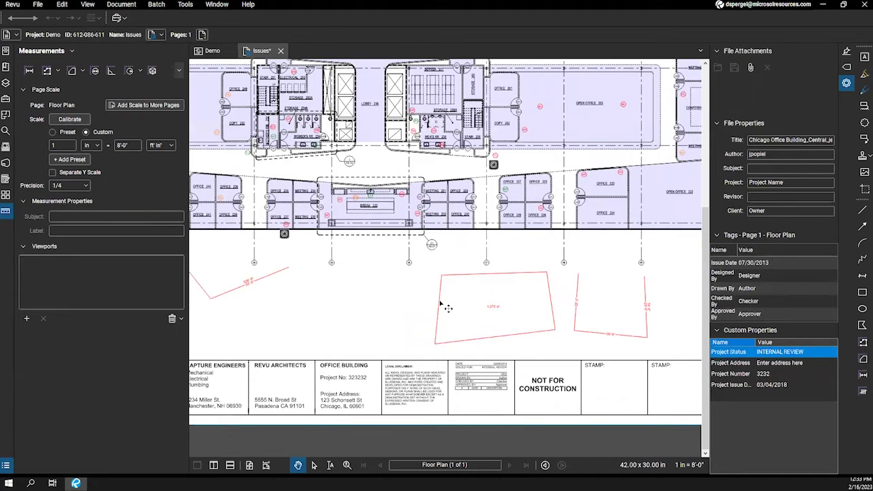
pyautogui.moveTo(339, 295); pyautogui.dragTo(417, 296)
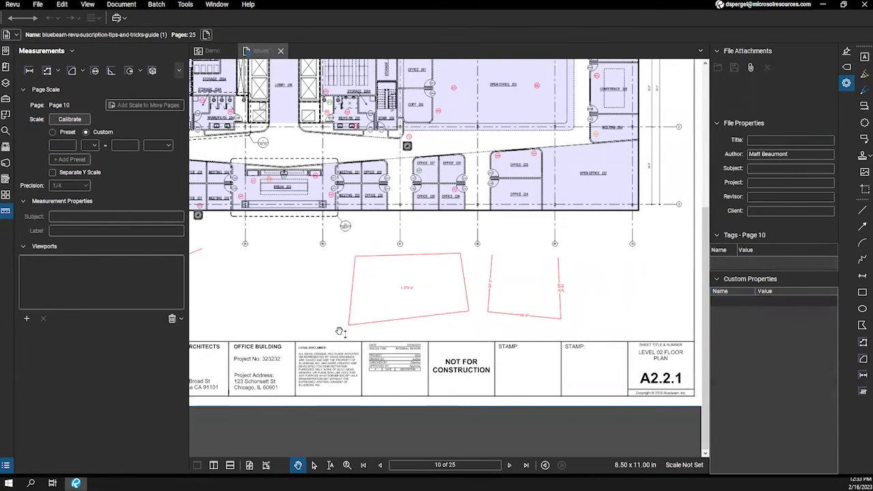
pyautogui.click(349, 326)
pyautogui.moveTo(349, 326); pyautogui.dragTo(328, 324)
pyautogui.click(513, 306)
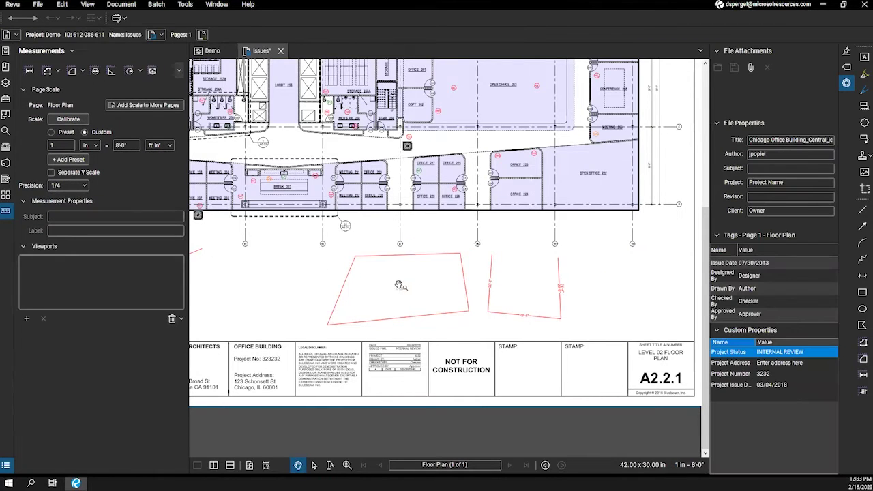
pyautogui.scroll(2, 406, 291)
pyautogui.scroll(1, 406, 290)
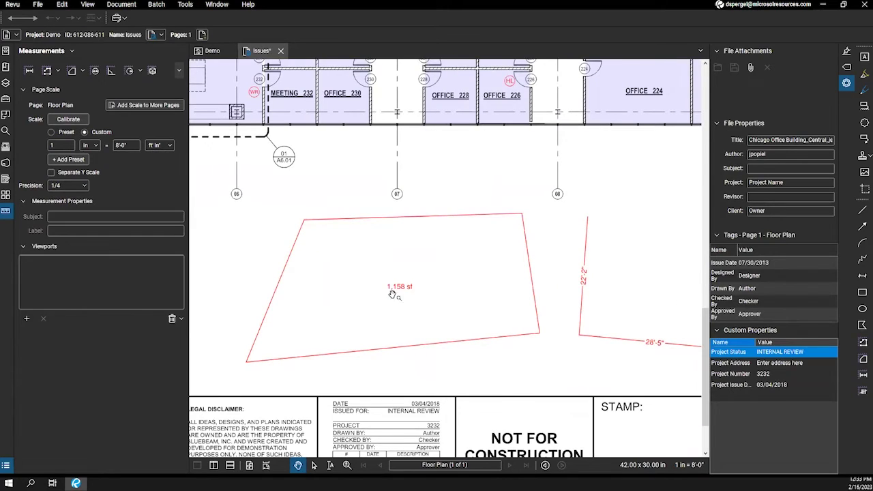
# Move the reshaped area measurement slightly upward and shift its area caption toward the shape's lower-left part.
pyautogui.moveTo(405, 293); pyautogui.dragTo(411, 285)
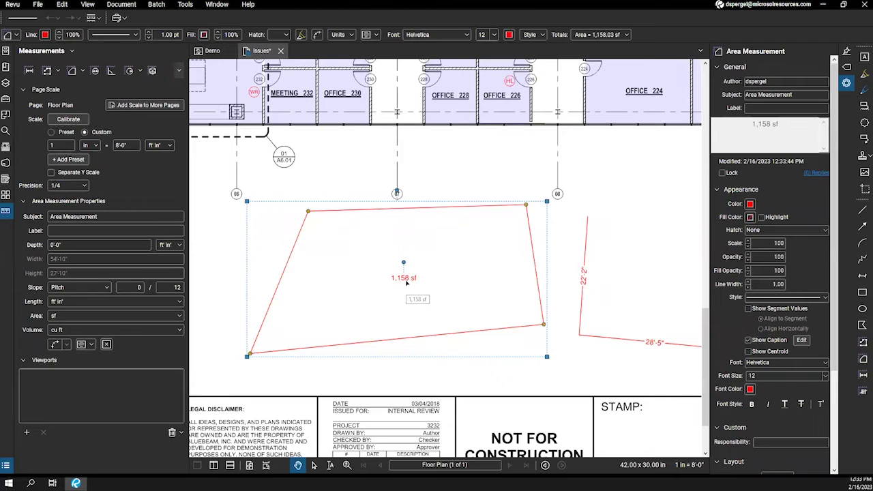
pyautogui.moveTo(406, 283); pyautogui.dragTo(348, 316)
pyautogui.scroll(3, 386, 236)
pyautogui.scroll(-3, 360, 286)
pyautogui.scroll(3, 352, 253)
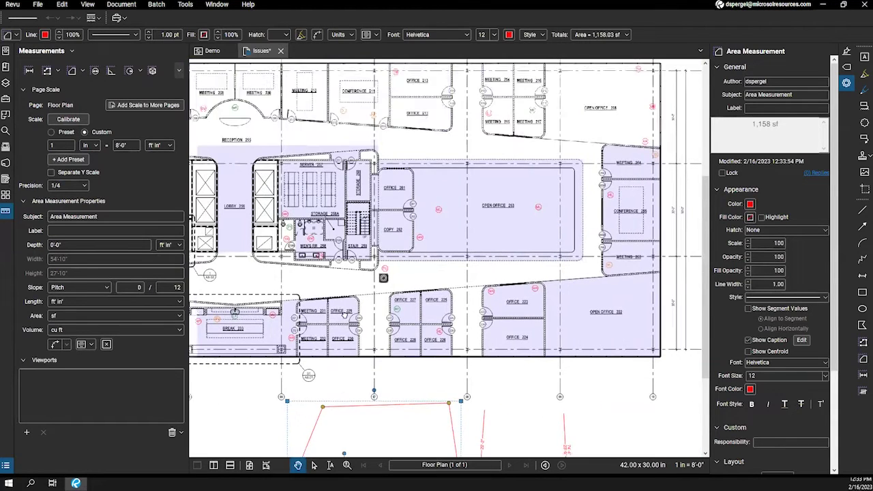
pyautogui.scroll(-1, 448, 258)
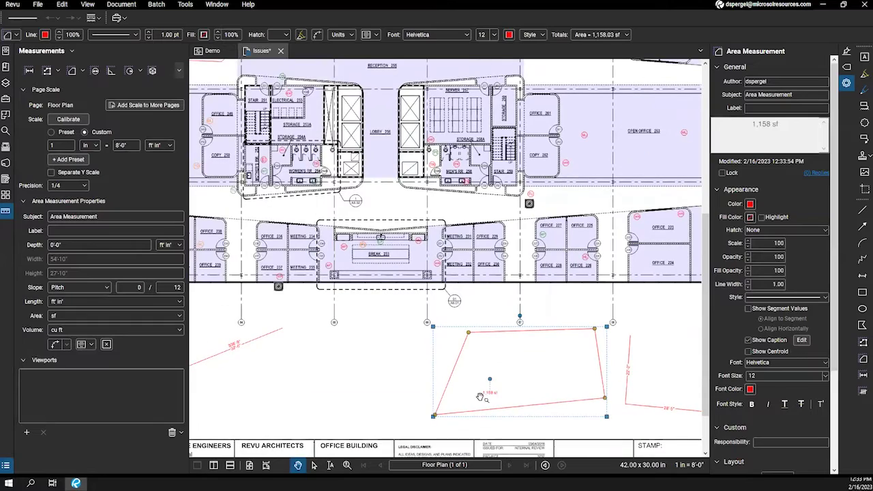
pyautogui.scroll(-2, 445, 364)
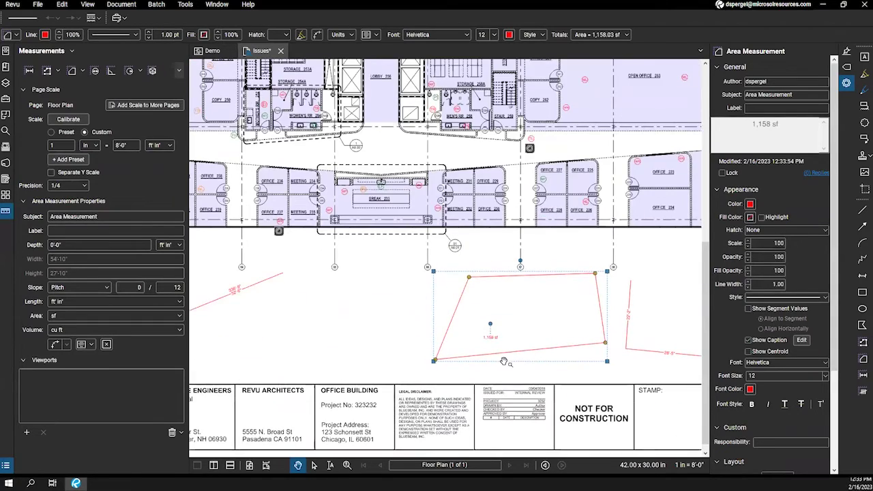
# Deselect the area measurement and narrow the Measurements panel to give the drawing more room.
pyautogui.scroll(3, 477, 362)
pyautogui.scroll(-2, 496, 361)
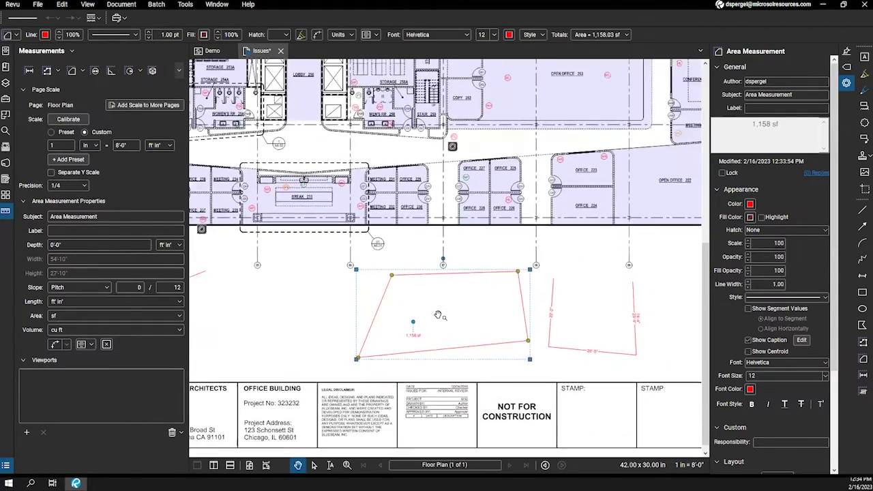
pyautogui.scroll(4, 437, 334)
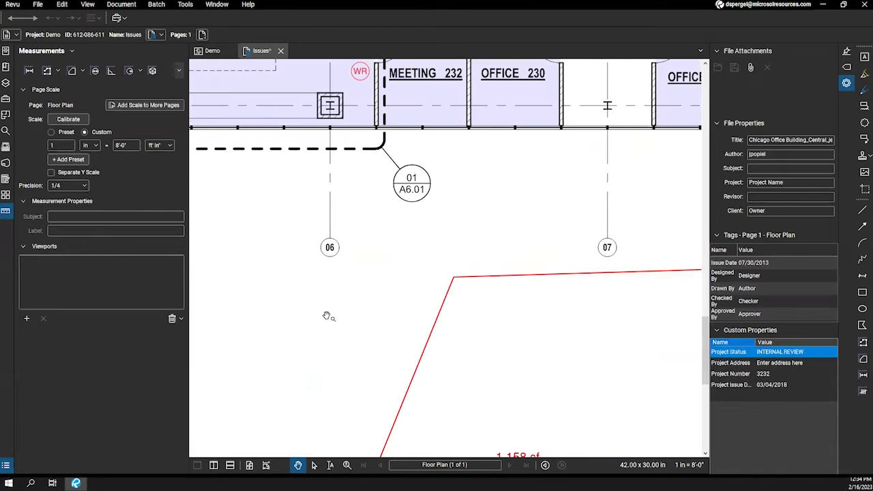
pyautogui.scroll(-2, 333, 299)
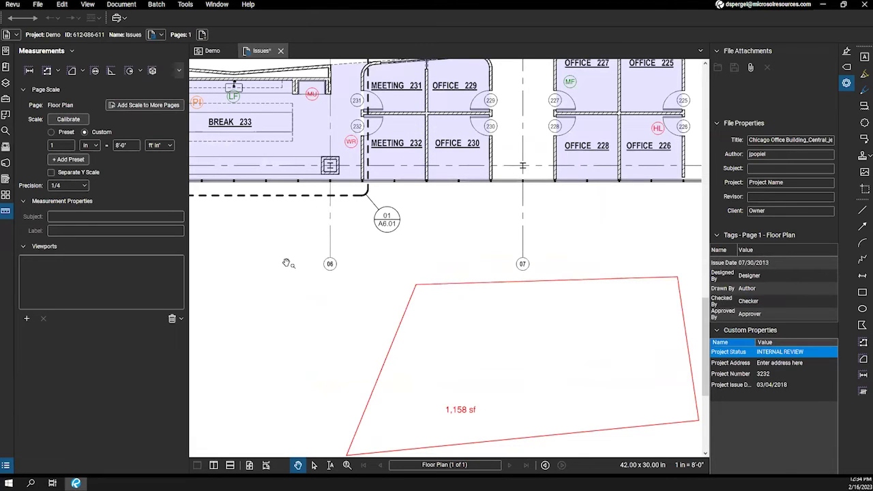
pyautogui.scroll(-3, 287, 263)
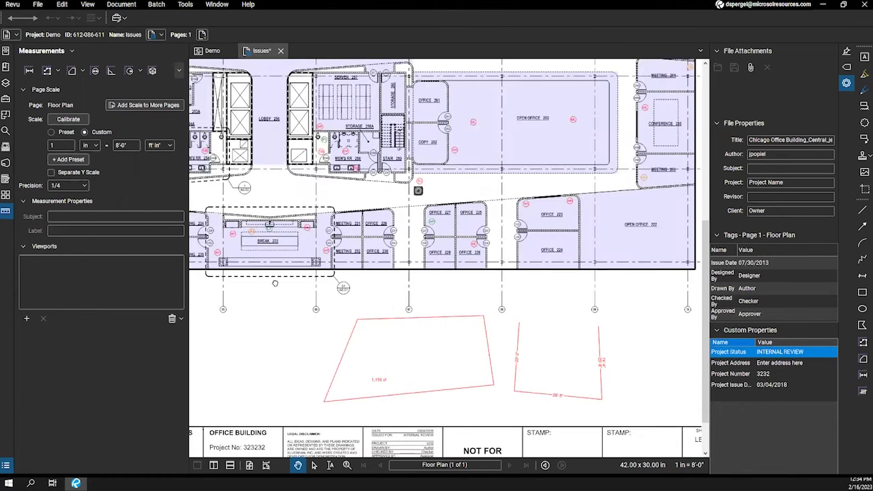
pyautogui.moveTo(187, 144); pyautogui.dragTo(161, 155)
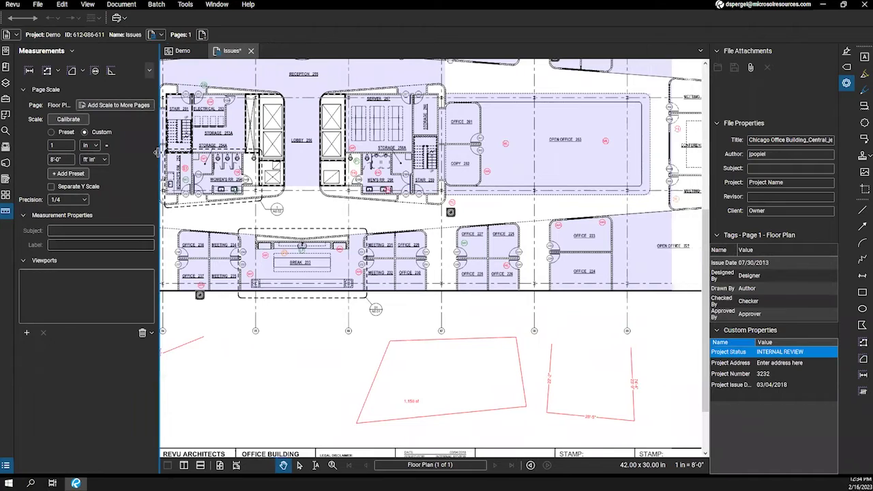
pyautogui.scroll(-3, 280, 330)
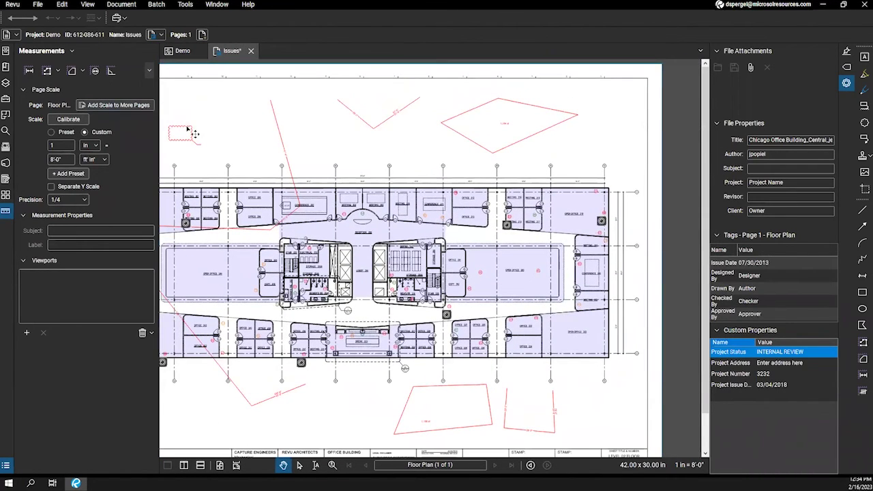
# Enable Snap to Content in the general Grid & Snap preferences and apply the change.
pyautogui.click(13, 5)
pyautogui.click(31, 28)
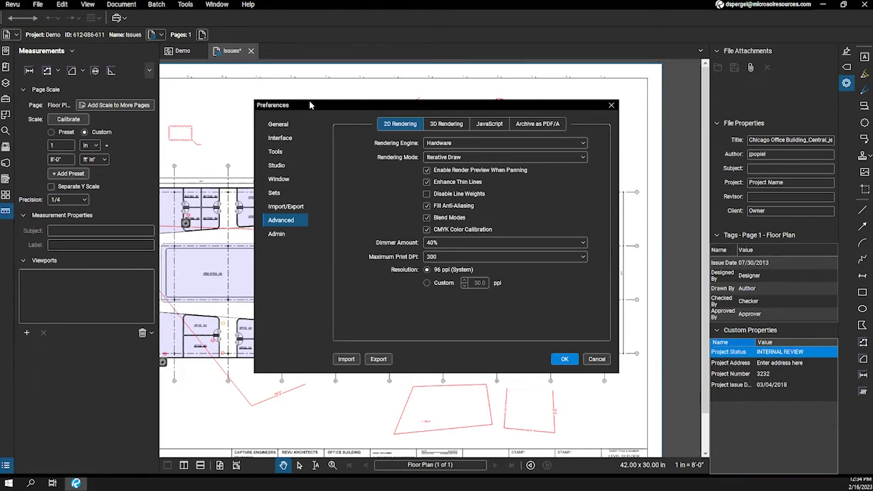
pyautogui.moveTo(309, 105); pyautogui.dragTo(305, 98)
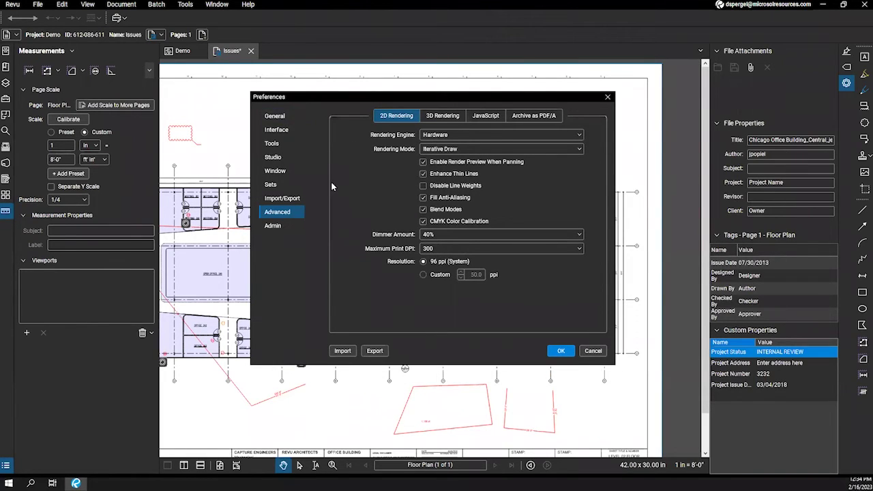
pyautogui.moveTo(295, 97); pyautogui.dragTo(233, 82)
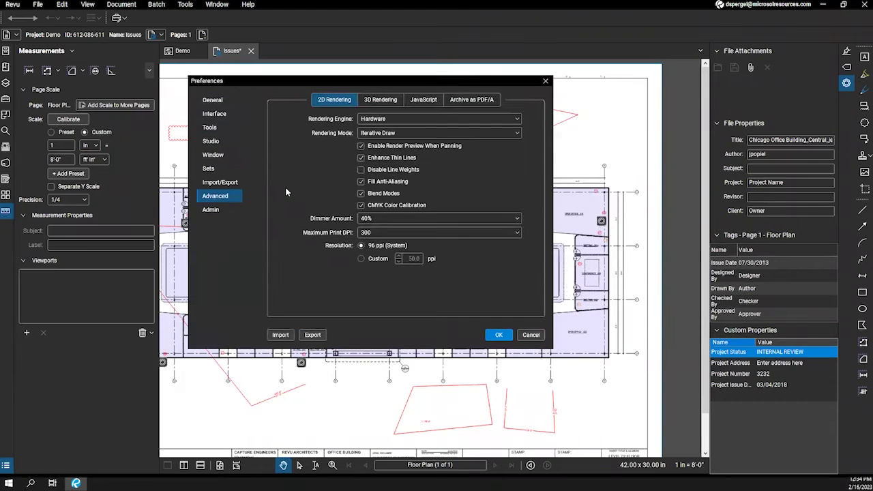
pyautogui.click(217, 114)
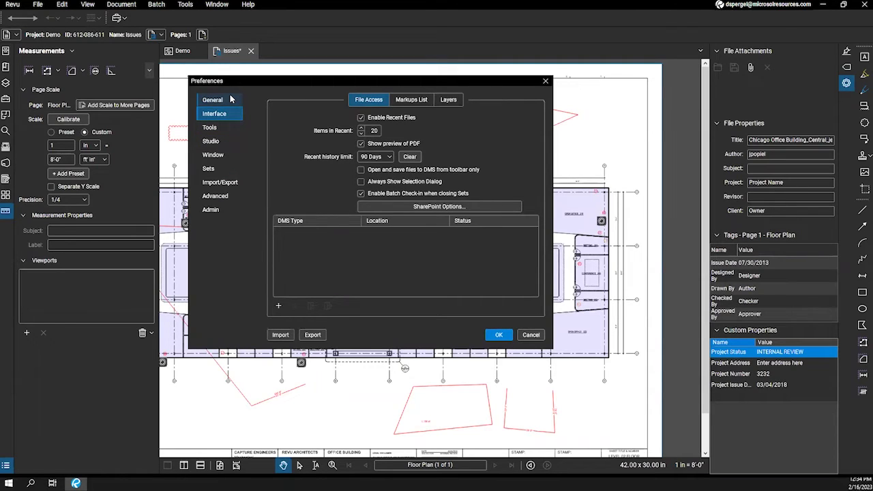
pyautogui.click(231, 99)
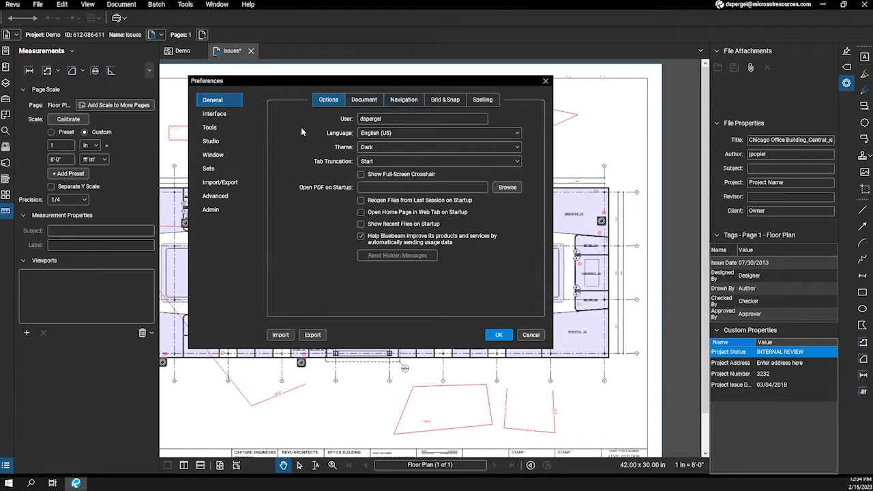
pyautogui.click(440, 101)
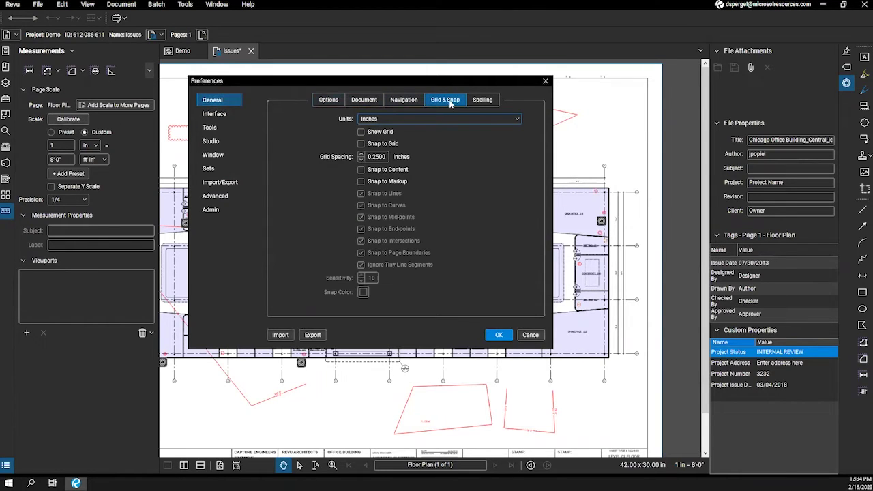
pyautogui.click(361, 169)
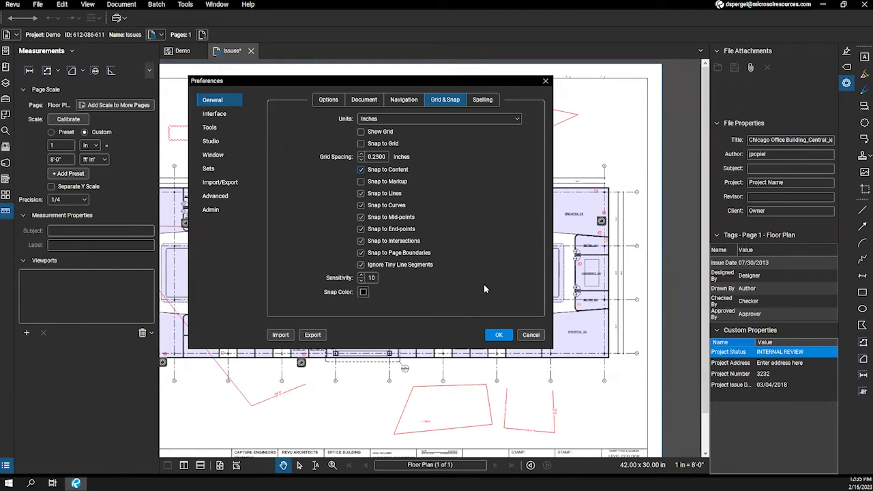
pyautogui.click(498, 335)
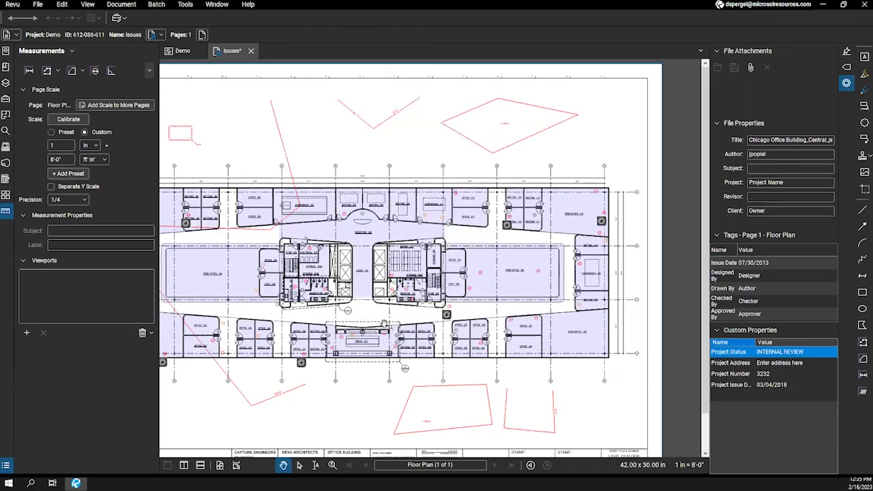
# Try starting a Polylength measurement snapped to the crossing of the upper elevator shaft's diagonals beside Lobby 256.
pyautogui.scroll(1, 382, 322)
pyautogui.scroll(4, 377, 300)
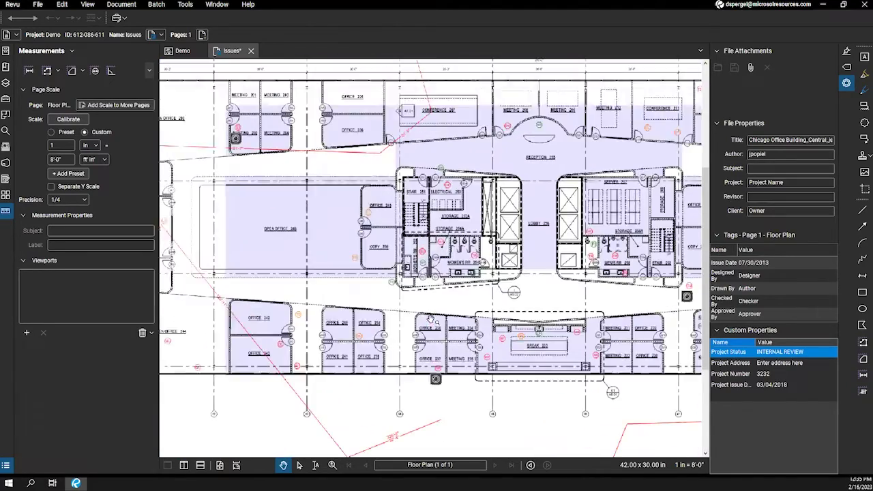
pyautogui.scroll(4, 377, 300)
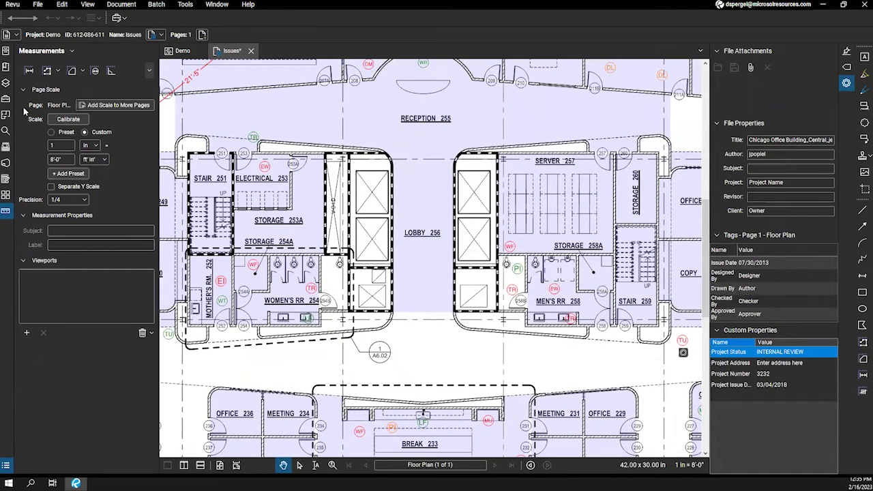
pyautogui.click(46, 73)
pyautogui.scroll(2, 350, 172)
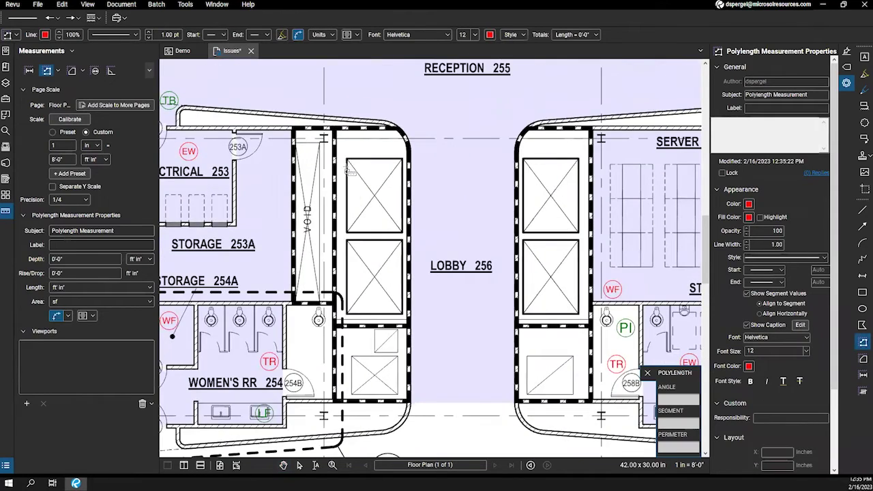
pyautogui.scroll(2, 350, 171)
pyautogui.scroll(2, 358, 174)
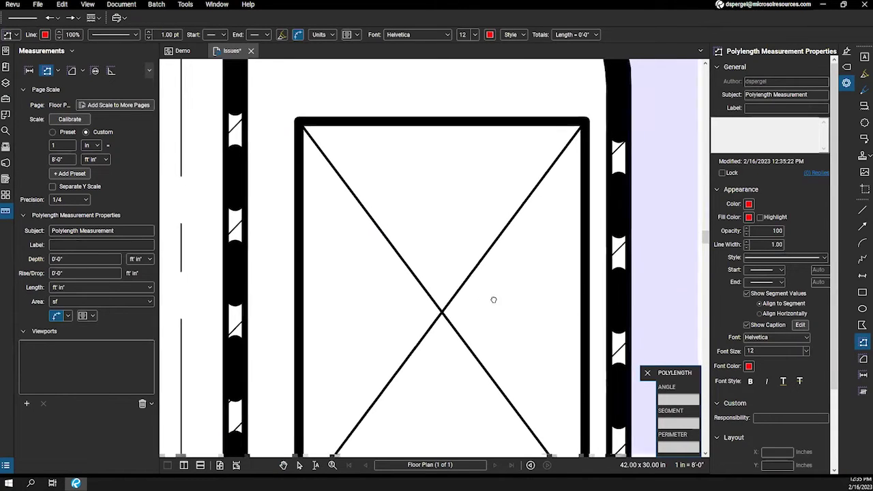
pyautogui.moveTo(500, 307); pyautogui.dragTo(487, 238)
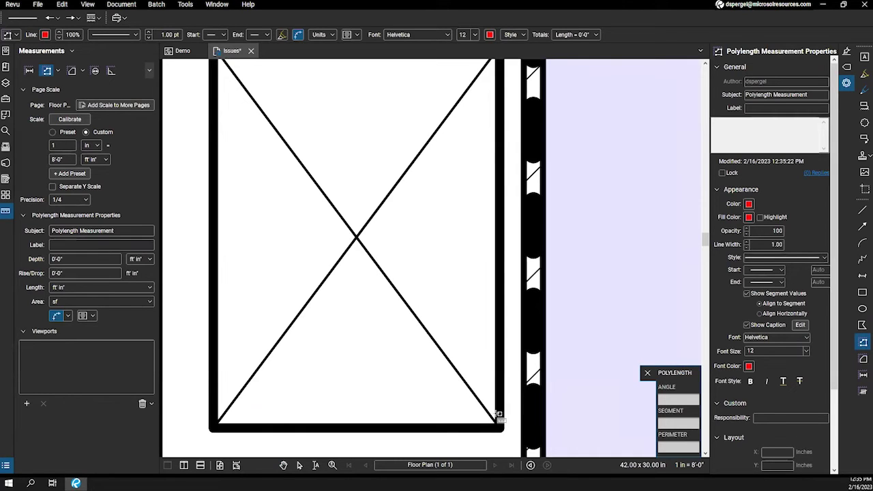
pyautogui.click(358, 240)
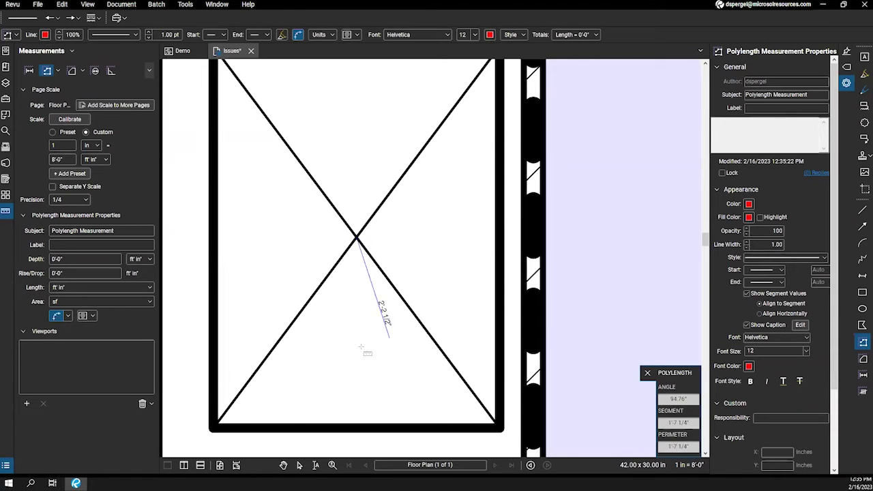
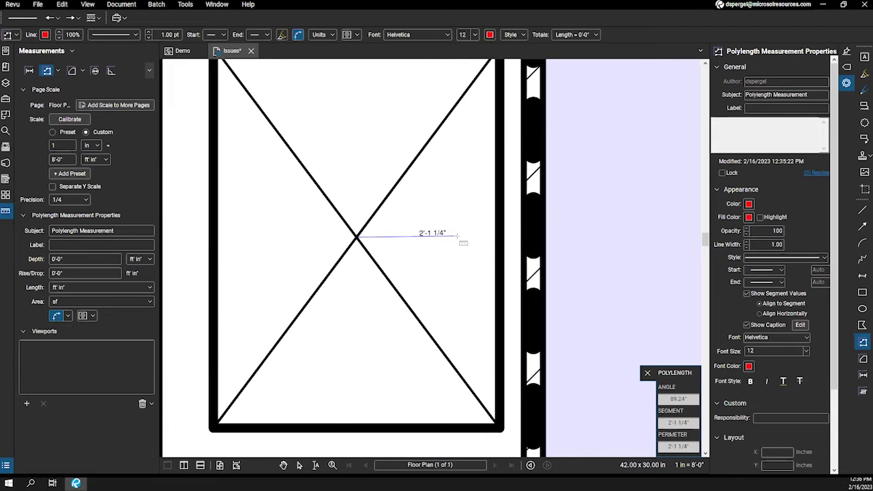
pyautogui.press('Escape')
# Disable line weights so the floor plan around Lobby 256 displays with thin lines.
pyautogui.moveTo(332, 228); pyautogui.dragTo(346, 216)
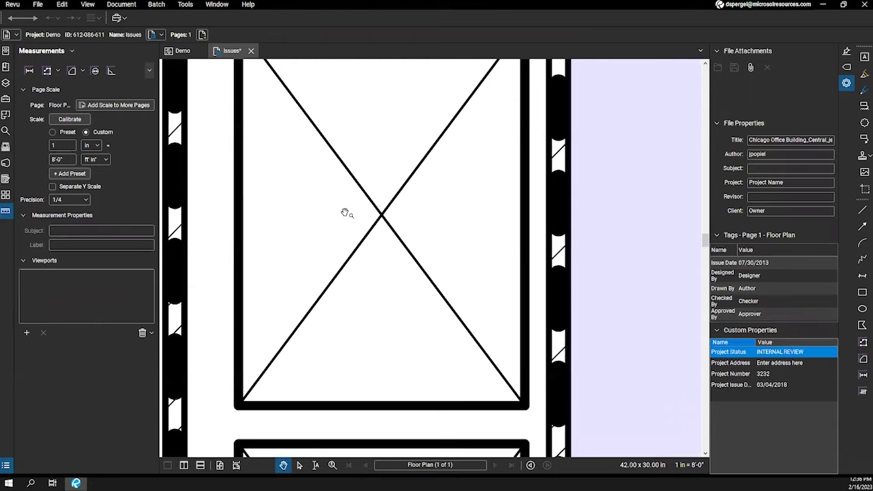
pyautogui.scroll(-1, 314, 262)
pyautogui.scroll(2, 321, 259)
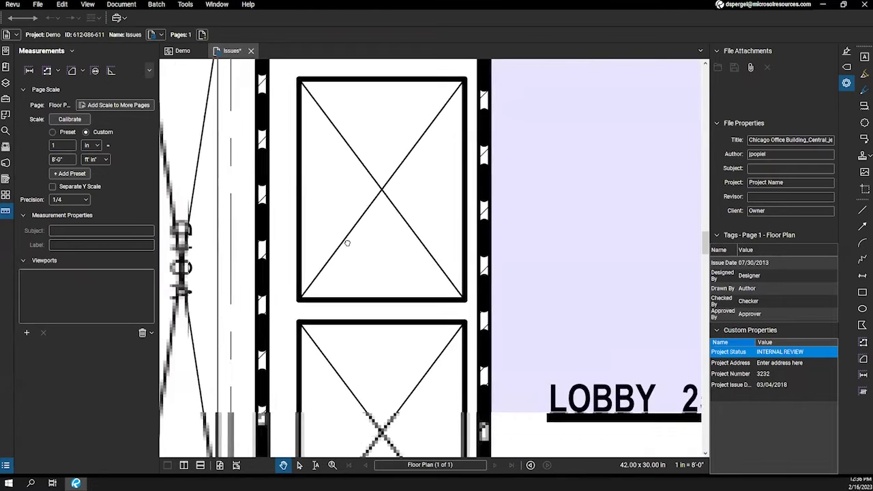
pyautogui.scroll(-4, 347, 243)
pyautogui.scroll(-3, 398, 301)
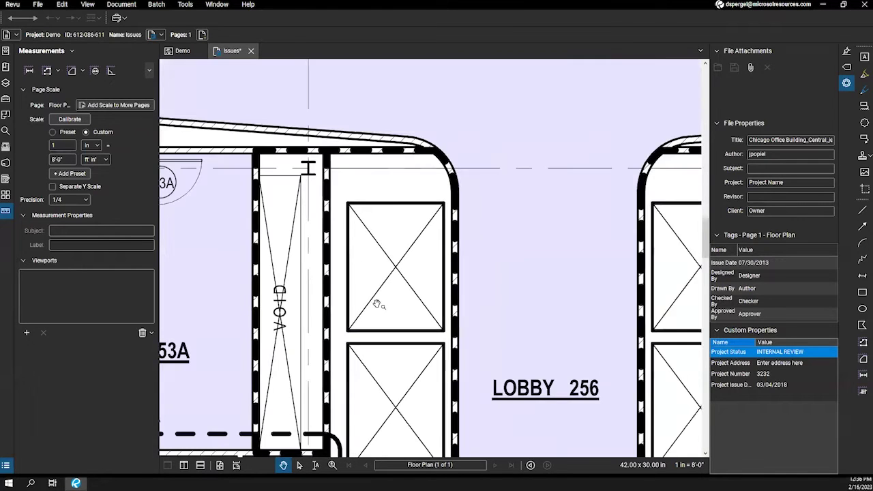
pyautogui.scroll(-4, 432, 372)
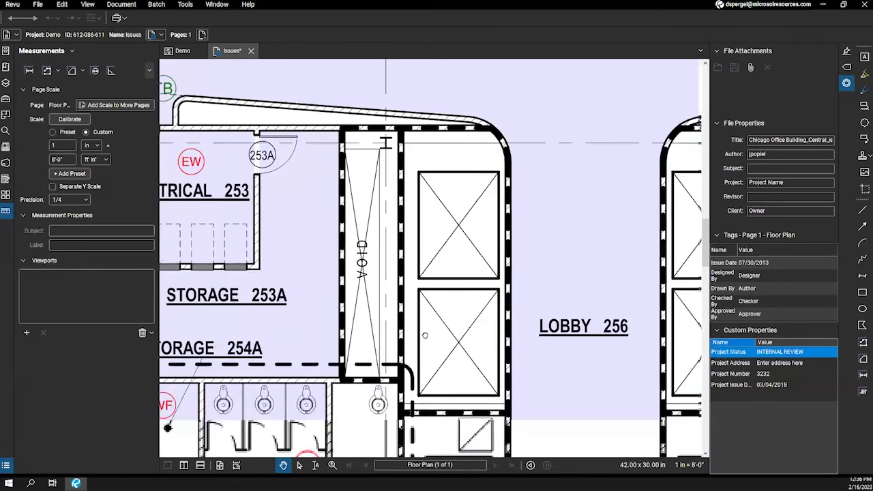
pyautogui.scroll(-2, 431, 371)
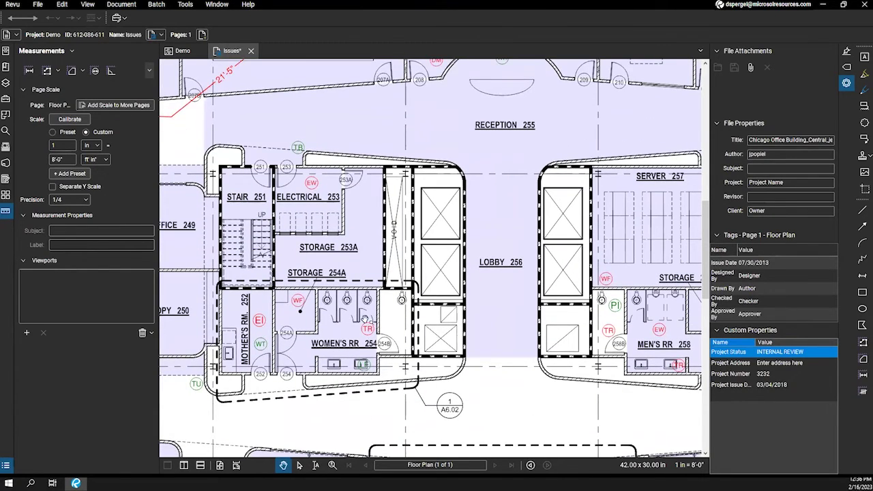
pyautogui.scroll(1, 406, 273)
pyautogui.click(98, 7)
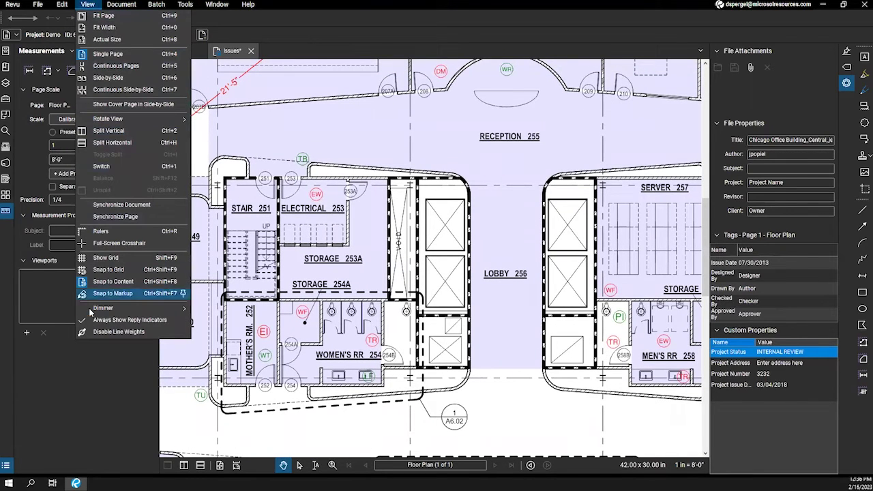
pyautogui.click(123, 334)
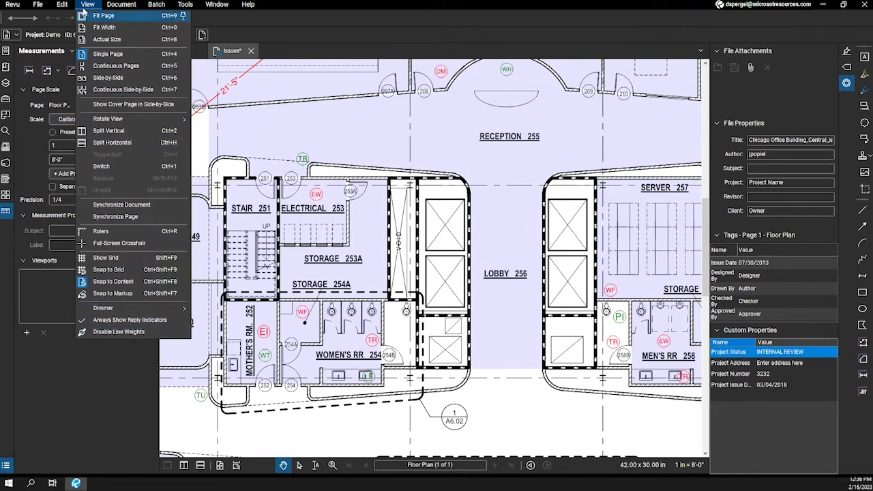
pyautogui.click(110, 331)
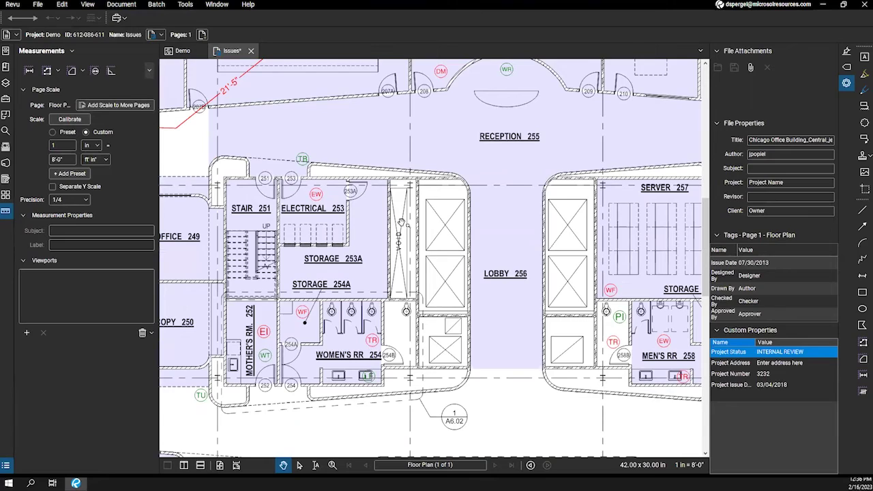
# Inspect the thin lines at the elevator shafts beside Lobby 256 and restore the drawing's line weights.
pyautogui.scroll(-2, 398, 225)
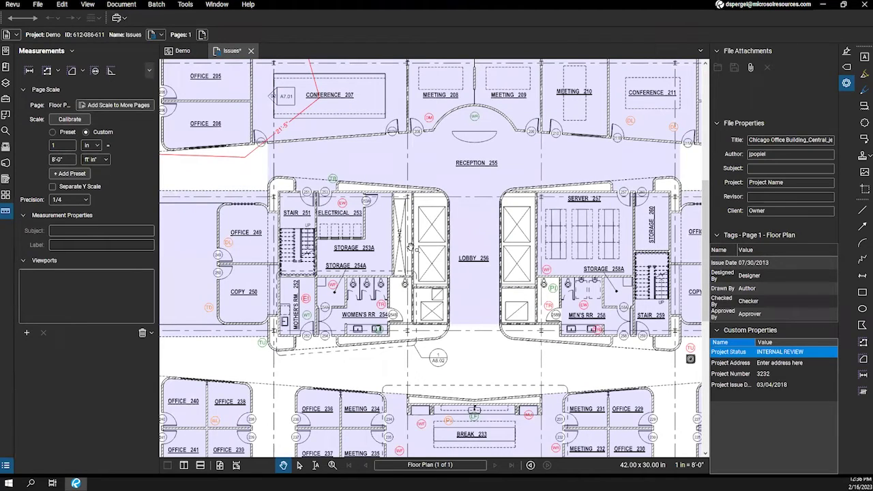
pyautogui.scroll(4, 425, 285)
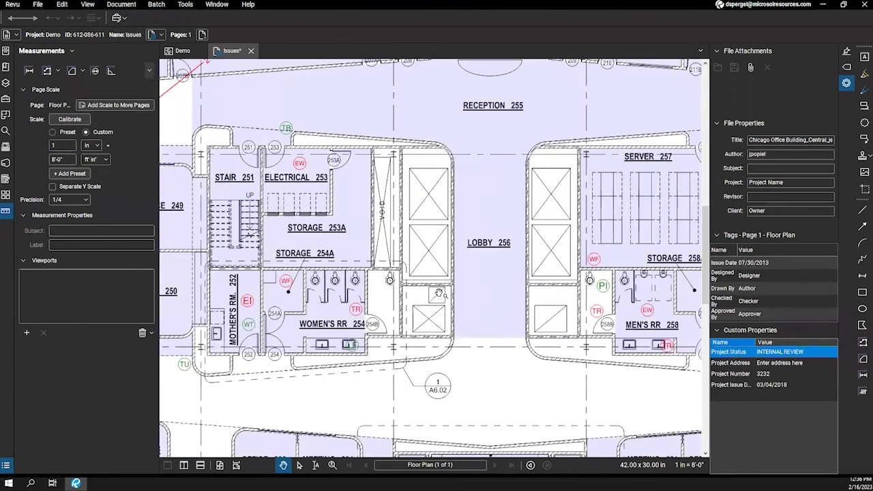
pyautogui.scroll(5, 402, 230)
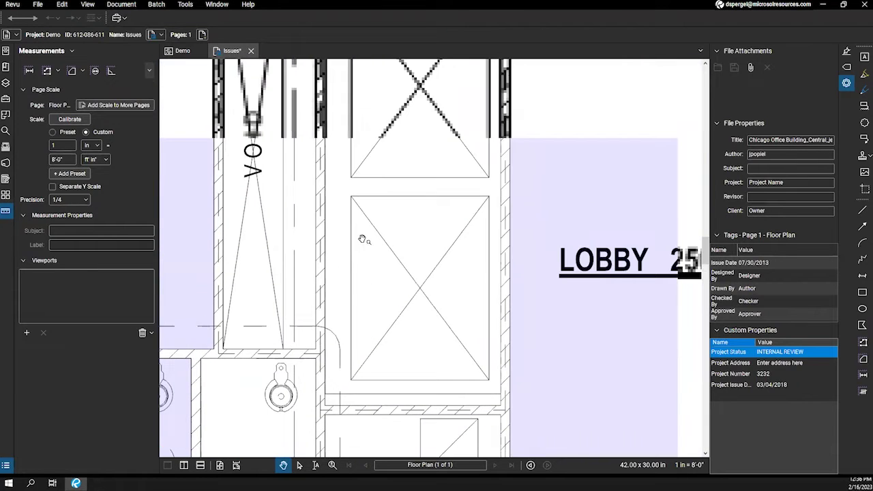
pyautogui.click(87, 4)
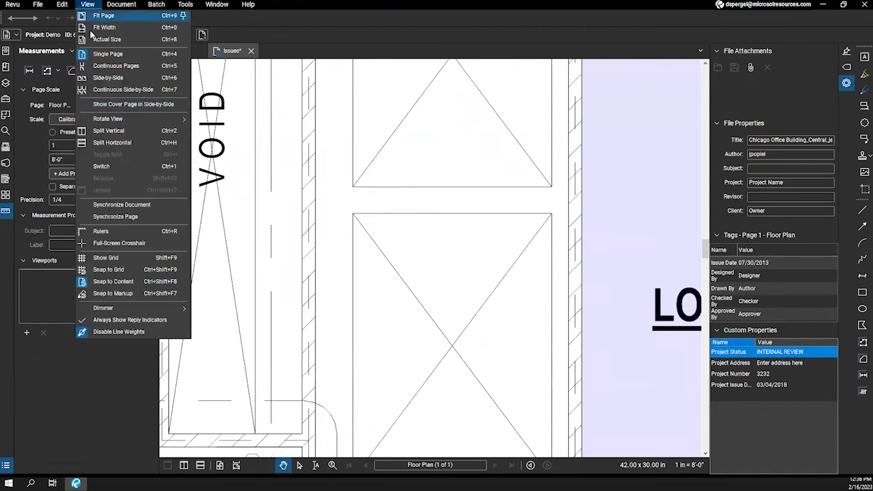
pyautogui.click(119, 331)
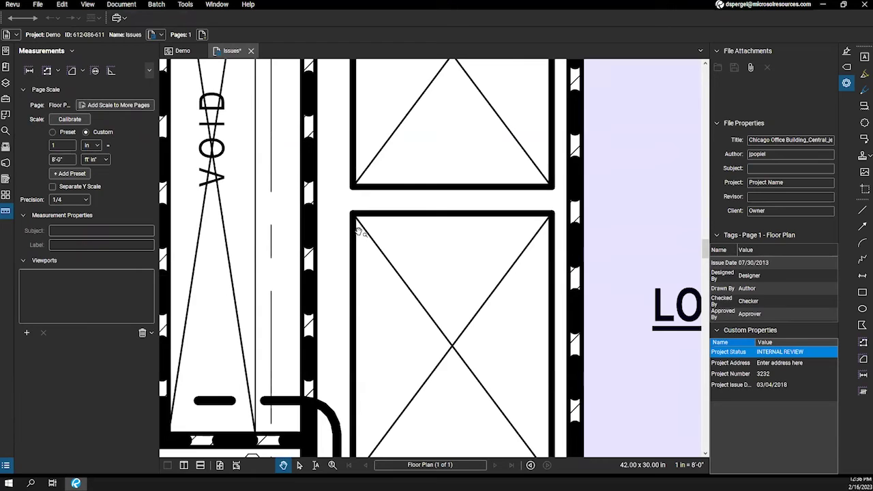
pyautogui.scroll(3, 366, 217)
pyautogui.moveTo(361, 272); pyautogui.dragTo(332, 230)
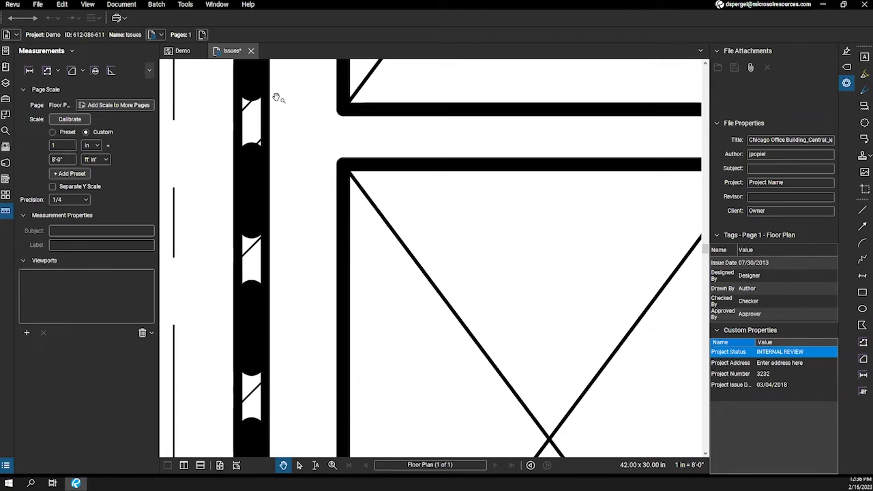
# Disable line weights again for the floor plan at the elevator shafts beside Lobby 256.
pyautogui.click(156, 4)
pyautogui.click(156, 4)
pyautogui.click(87, 4)
pyautogui.click(112, 332)
pyautogui.scroll(5, 389, 288)
pyautogui.scroll(-2, 306, 281)
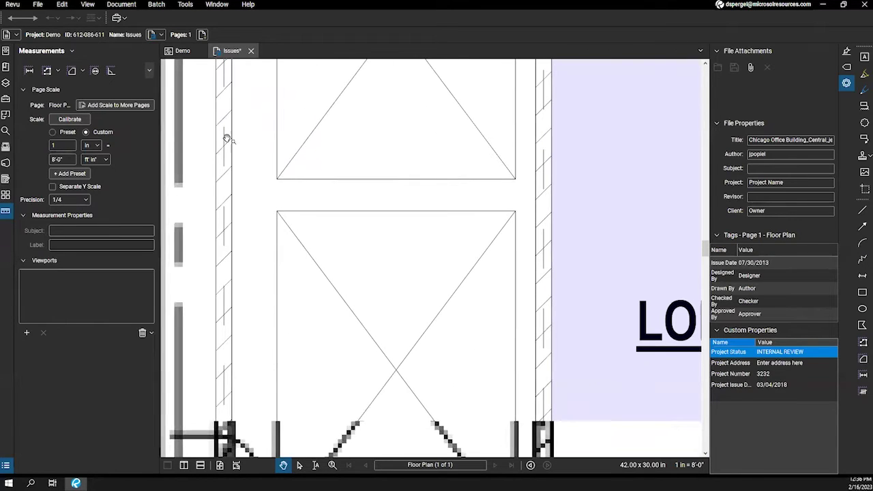
# Measure a snapped Polylength along the lower elevator shaft's upper and lobby-side edges and back to the diagonals' crossing, about 6 ft, 8 ft and 5.5 ft.
pyautogui.click(47, 72)
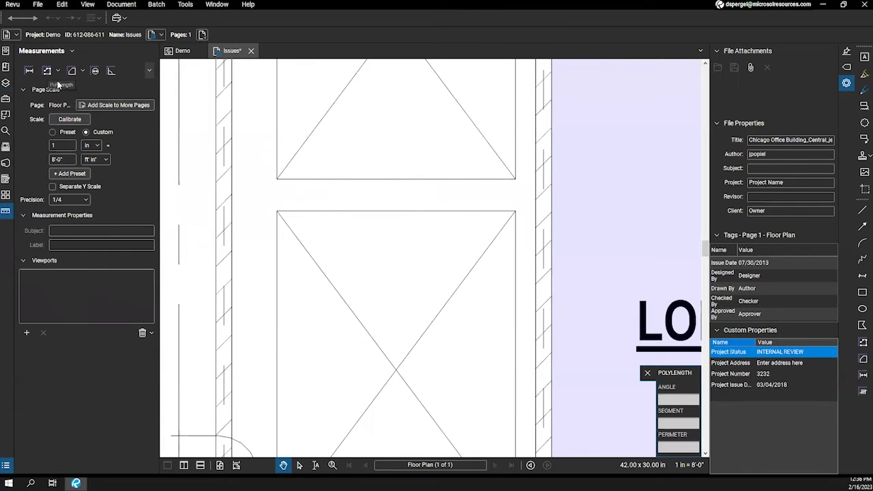
pyautogui.click(278, 212)
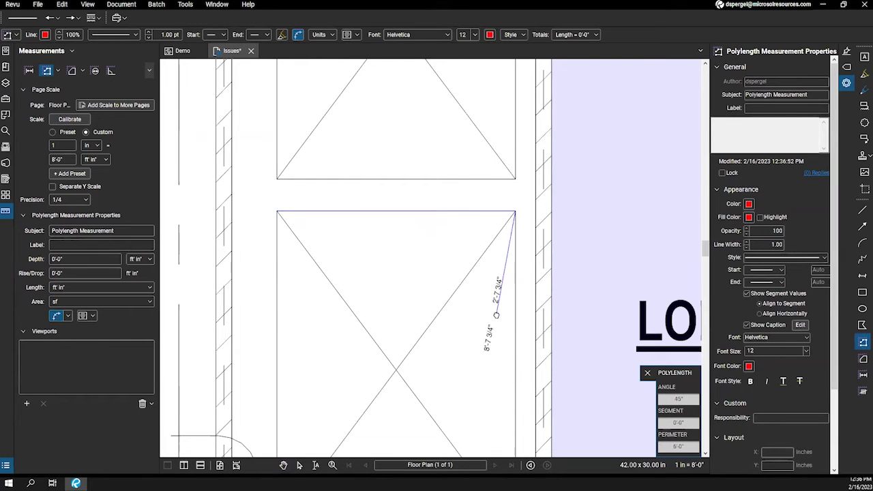
pyautogui.scroll(-3, 510, 296)
pyautogui.click(455, 323)
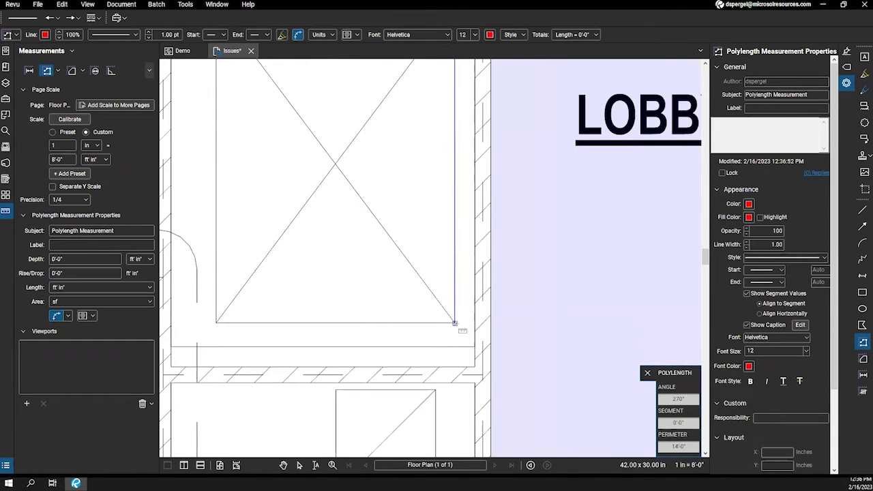
pyautogui.scroll(5, 361, 246)
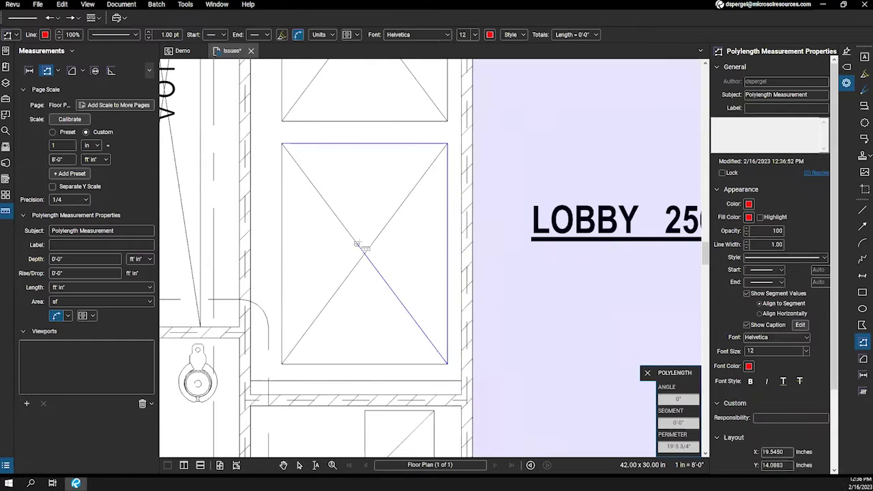
pyautogui.doubleClick(360, 248)
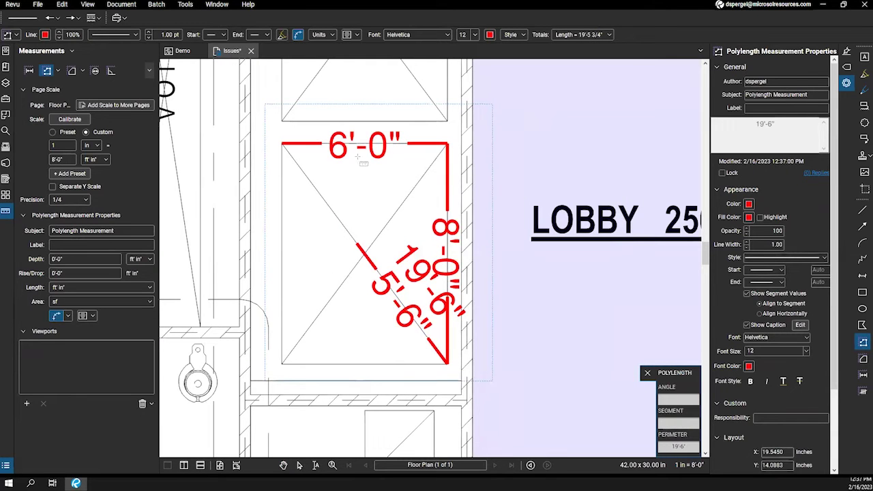
# Leave the Polylength tool and delete the new measurement on the elevator shaft beside Lobby 256.
pyautogui.press('Escape')
pyautogui.click(455, 160)
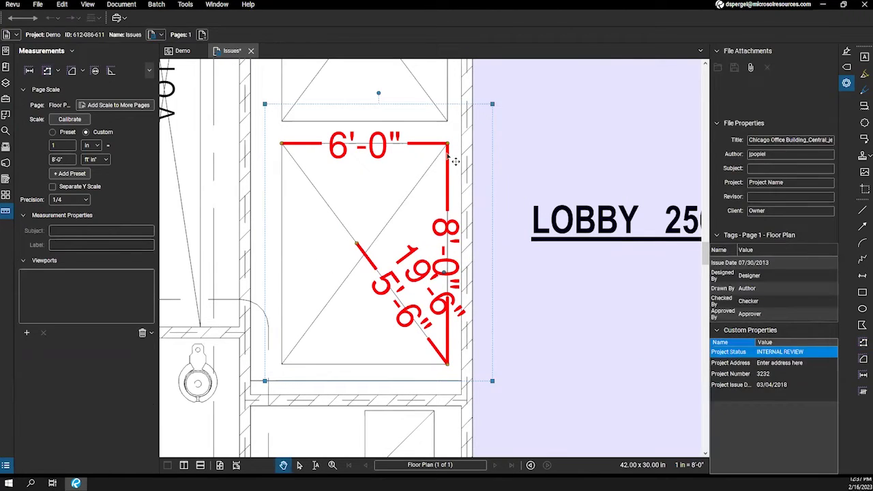
pyautogui.press('Delete')
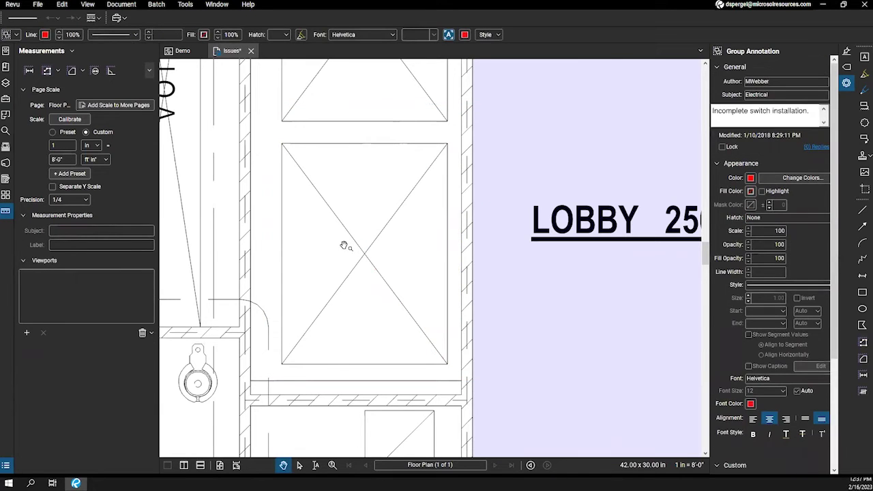
# Use left-to-right selection windows over the long red polyline above the floor plan to select only fully enclosed markups, clearing each selection.
pyautogui.scroll(-1, 347, 249)
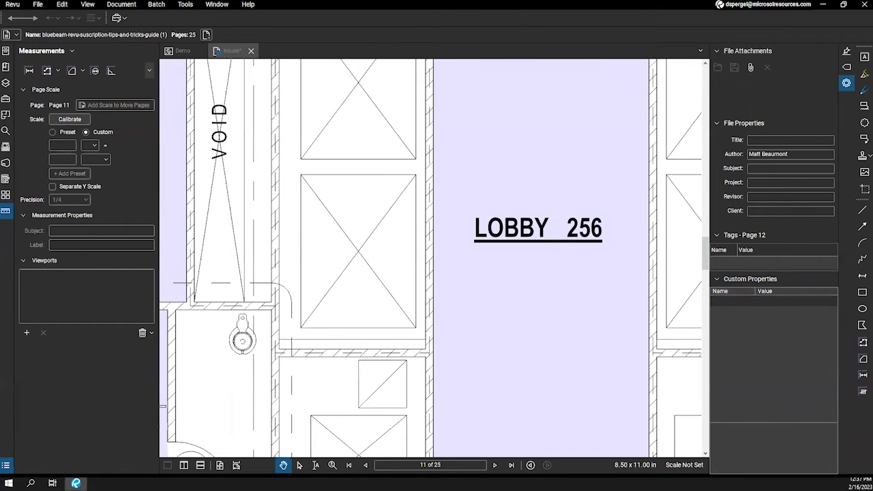
pyautogui.moveTo(266, 226); pyautogui.dragTo(350, 254)
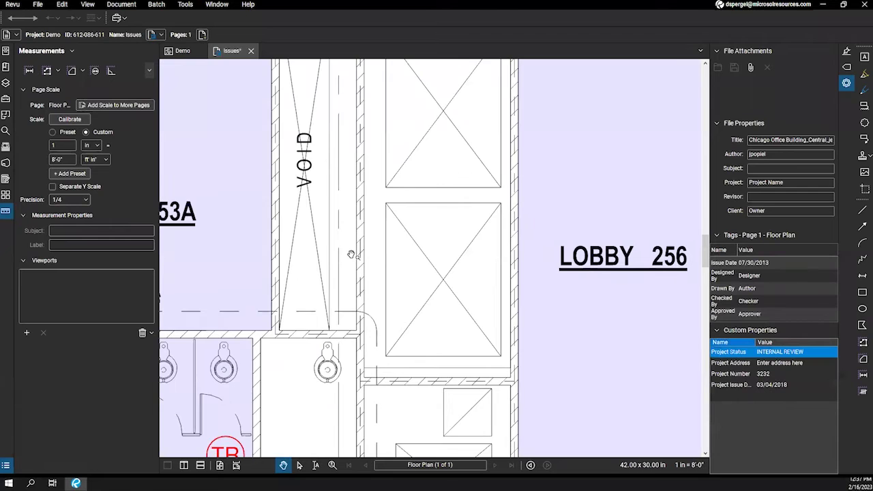
pyautogui.scroll(-5, 350, 254)
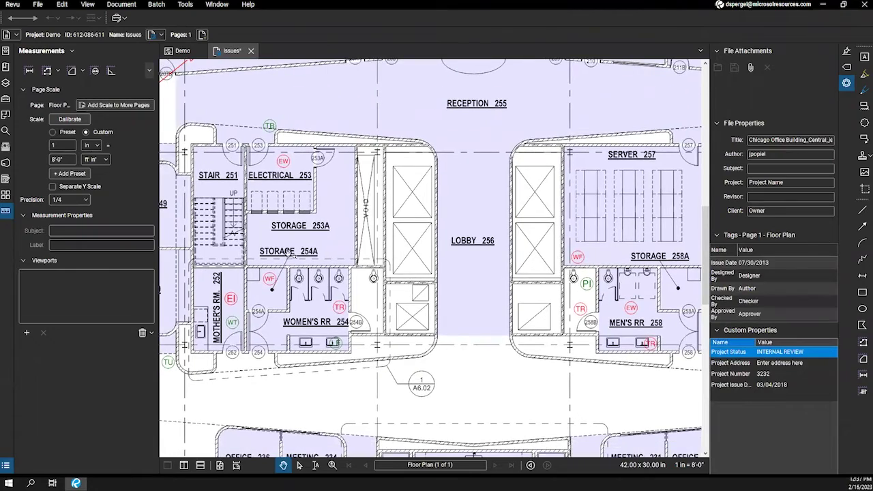
pyautogui.scroll(-5, 290, 252)
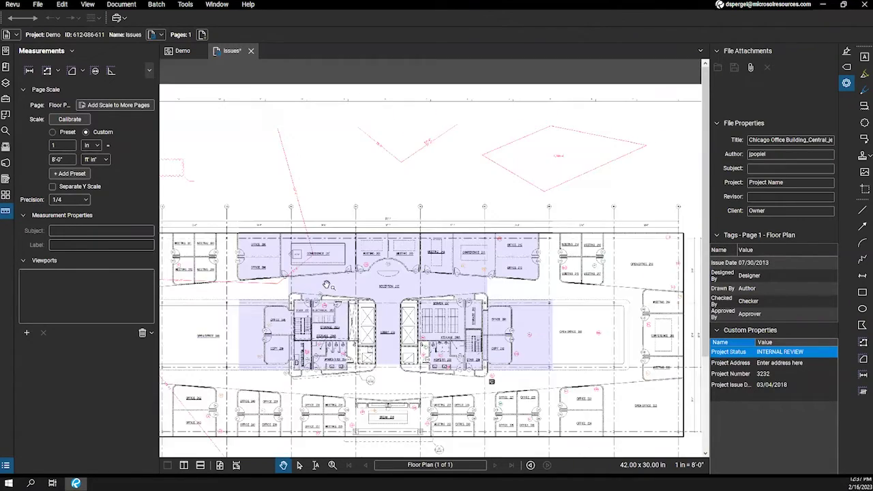
pyautogui.moveTo(327, 285); pyautogui.dragTo(429, 348)
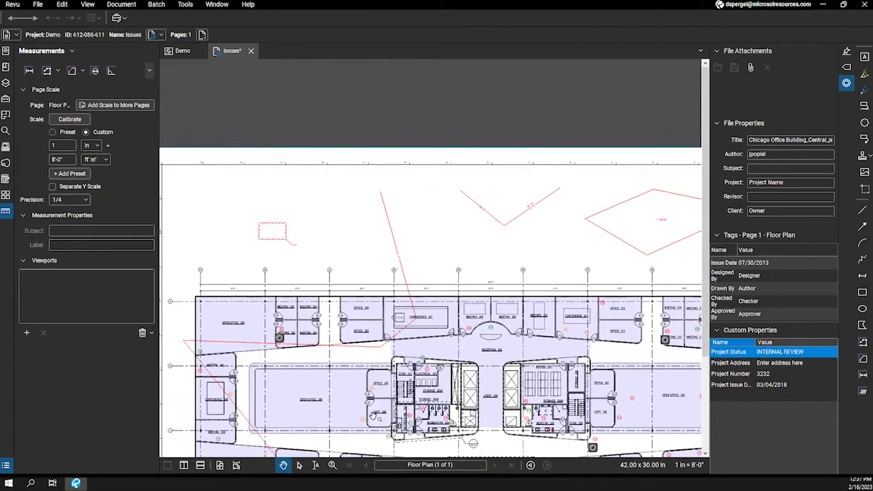
pyautogui.click(299, 465)
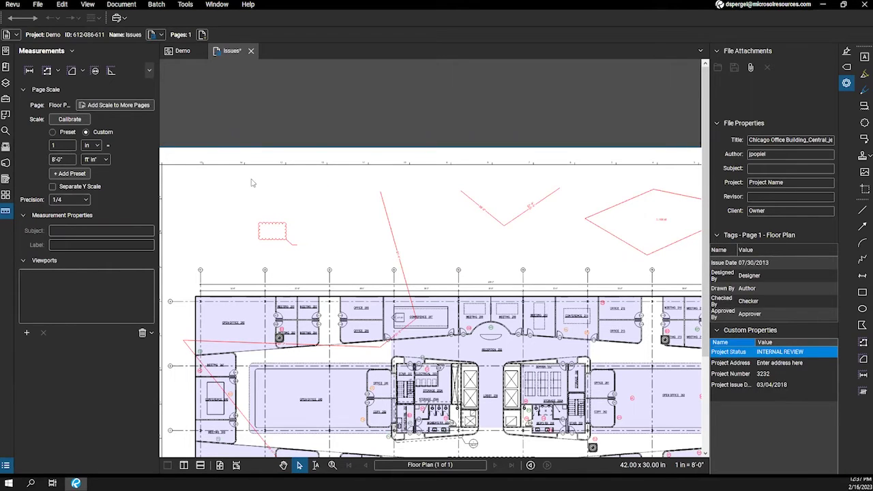
pyautogui.moveTo(268, 177); pyautogui.dragTo(439, 351)
pyautogui.click(329, 208)
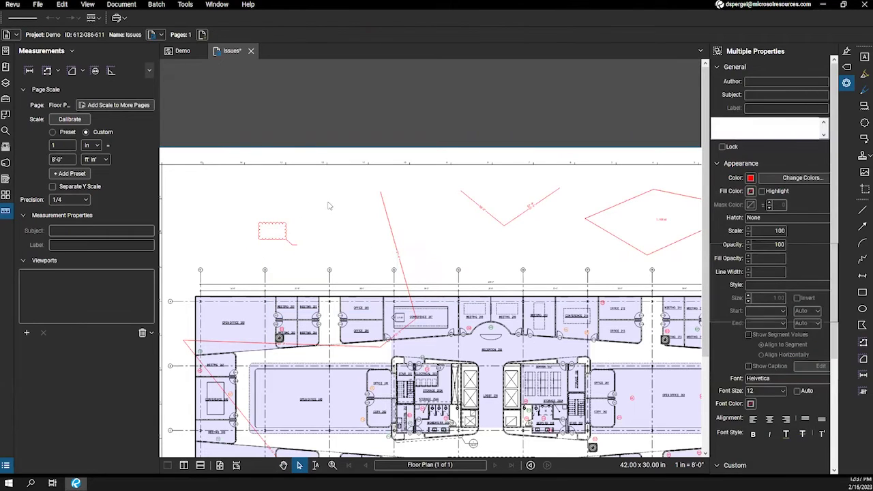
pyautogui.moveTo(254, 177); pyautogui.dragTo(474, 361)
pyautogui.click(290, 191)
pyautogui.moveTo(255, 178); pyautogui.dragTo(412, 339)
pyautogui.click(458, 225)
# Use right-to-left selection windows over the long red polyline to select every markup they touch, clearing each selection.
pyautogui.moveTo(450, 181); pyautogui.dragTo(266, 348)
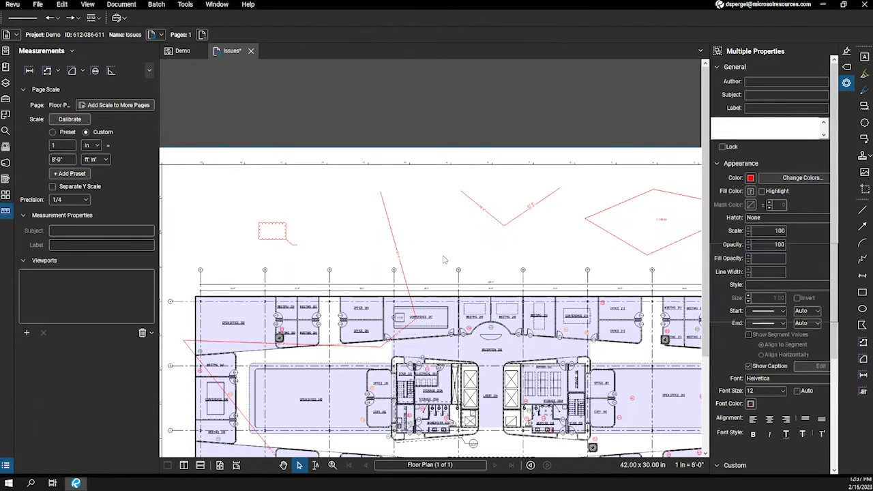
pyautogui.click(443, 261)
pyautogui.moveTo(448, 183)
pyautogui.mouseDown()
pyautogui.moveTo(363, 289)
pyautogui.moveTo(268, 354)
pyautogui.moveTo(181, 364)
pyautogui.mouseUp()
pyautogui.click(489, 249)
# Compare enclosing and crossing selection windows on part of the V-shaped Polylength measurement above the plan and clear the selection.
pyautogui.scroll(1, 503, 254)
pyautogui.moveTo(503, 254); pyautogui.dragTo(294, 236)
pyautogui.scroll(2, 298, 232)
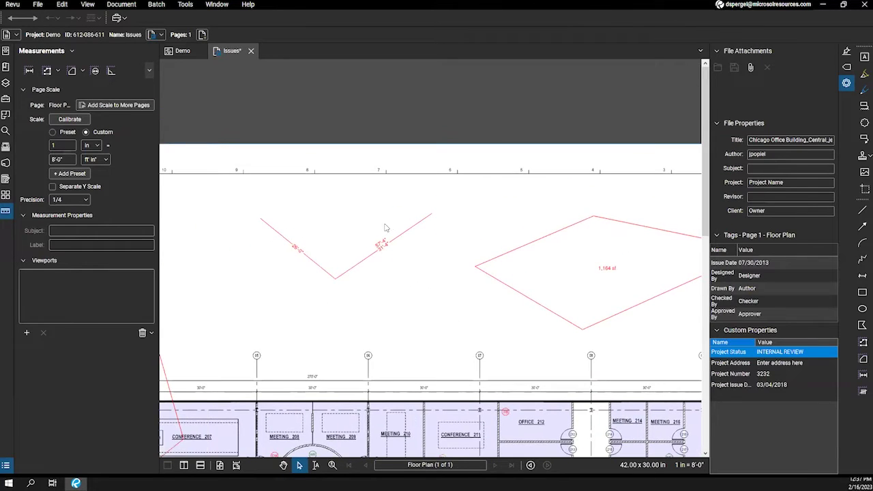
pyautogui.moveTo(375, 205); pyautogui.dragTo(442, 286)
pyautogui.moveTo(421, 208); pyautogui.dragTo(310, 257)
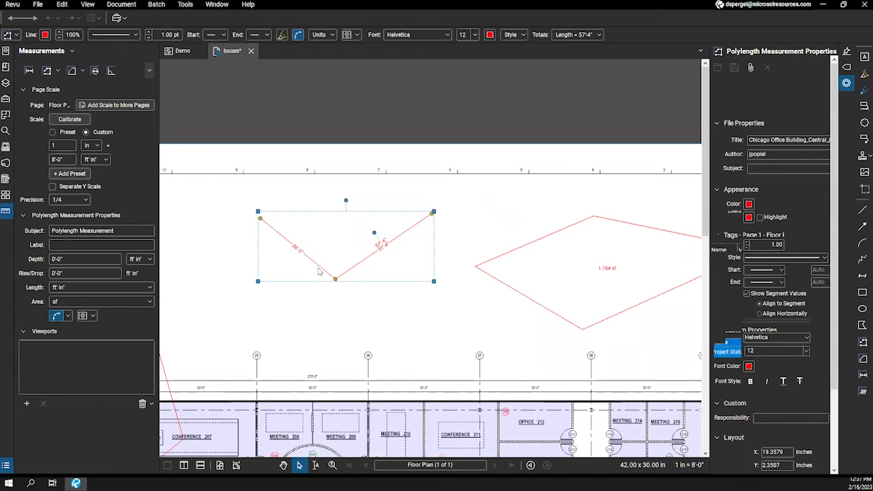
pyautogui.click(281, 298)
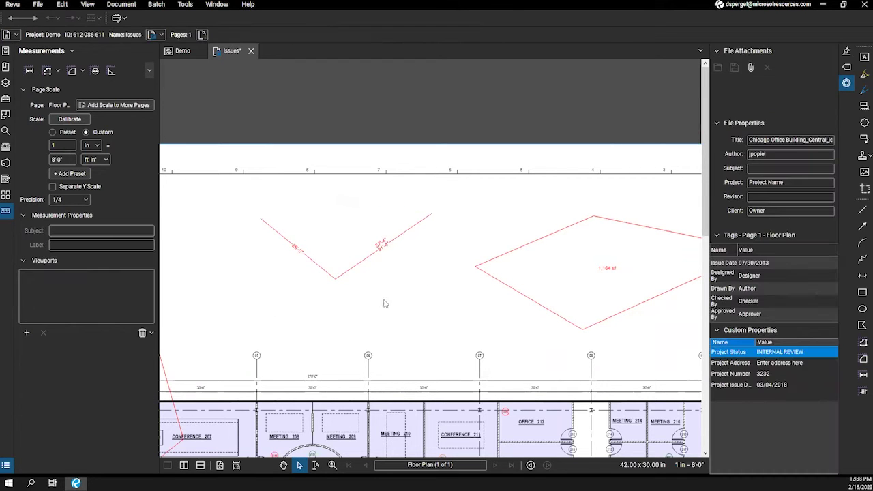
# Draw a square Rectangle markup about 2.3 inches wide above the floor plan, between the long red polyline and the V-shaped measurement.
pyautogui.scroll(-2, 284, 294)
pyautogui.scroll(-3, 284, 294)
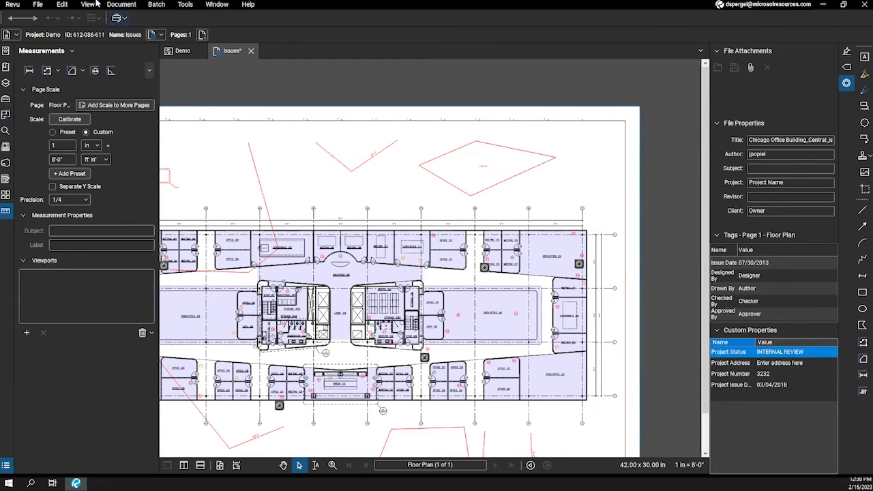
pyautogui.click(185, 4)
pyautogui.moveTo(208, 16)
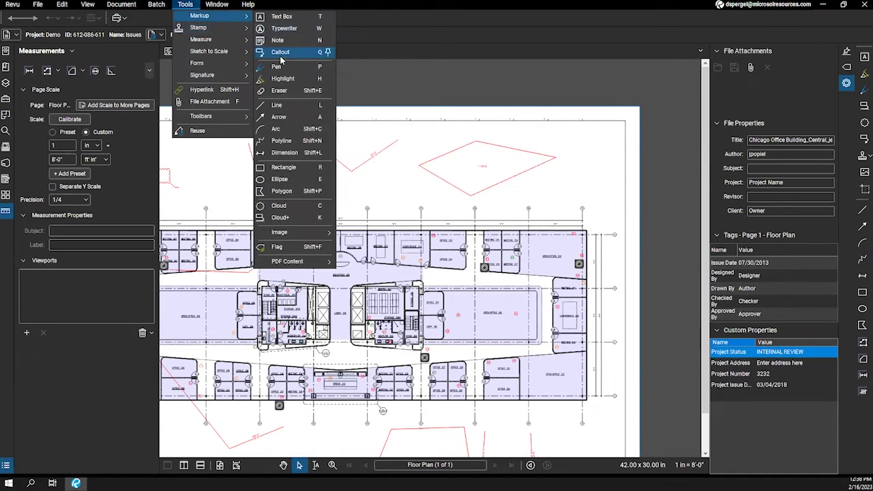
pyautogui.click(283, 167)
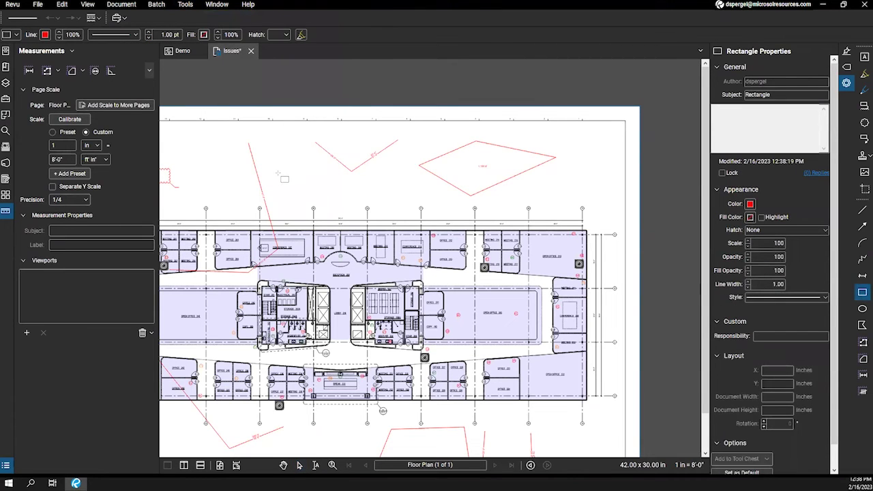
pyautogui.moveTo(280, 155); pyautogui.dragTo(379, 191)
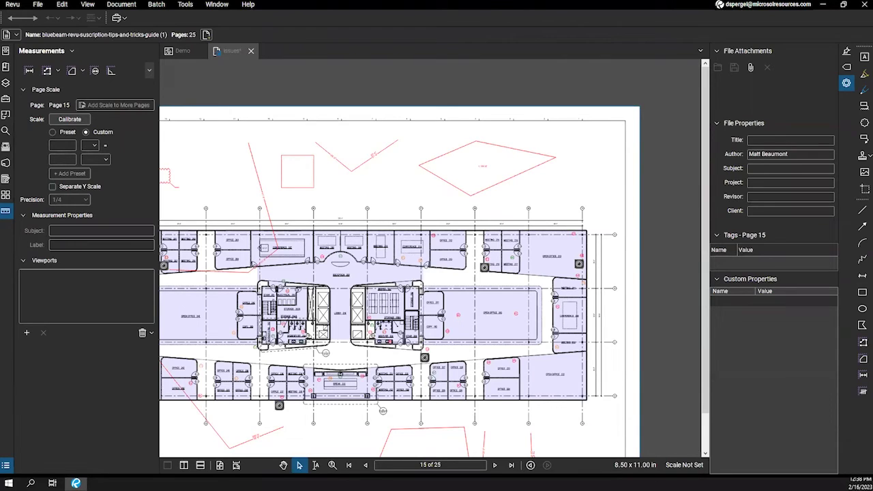
# Draw a circular Ellipse markup about 2.5 inches across between the cloud and the long red polyline, and delete it.
pyautogui.click(185, 5)
pyautogui.moveTo(205, 16)
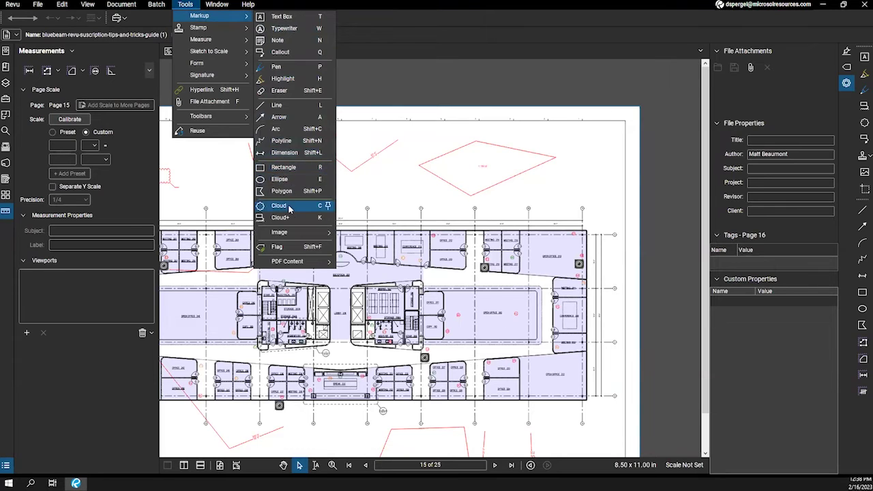
pyautogui.click(292, 179)
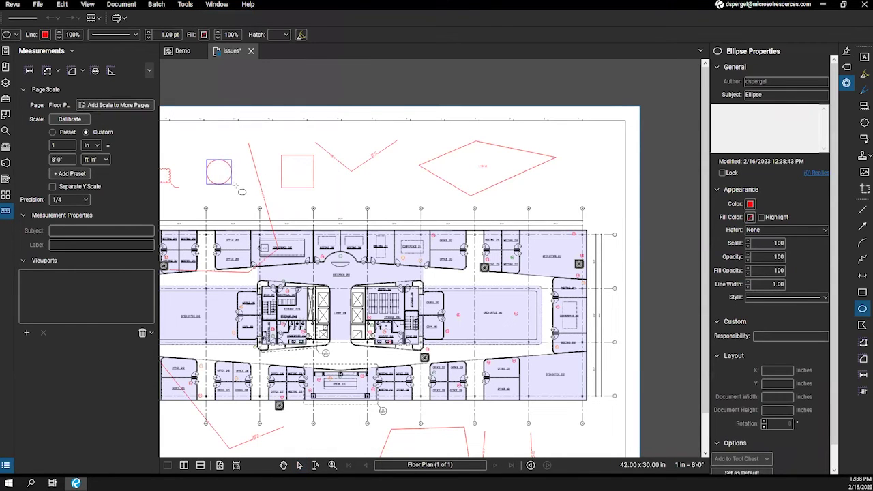
pyautogui.moveTo(234, 186); pyautogui.dragTo(244, 196)
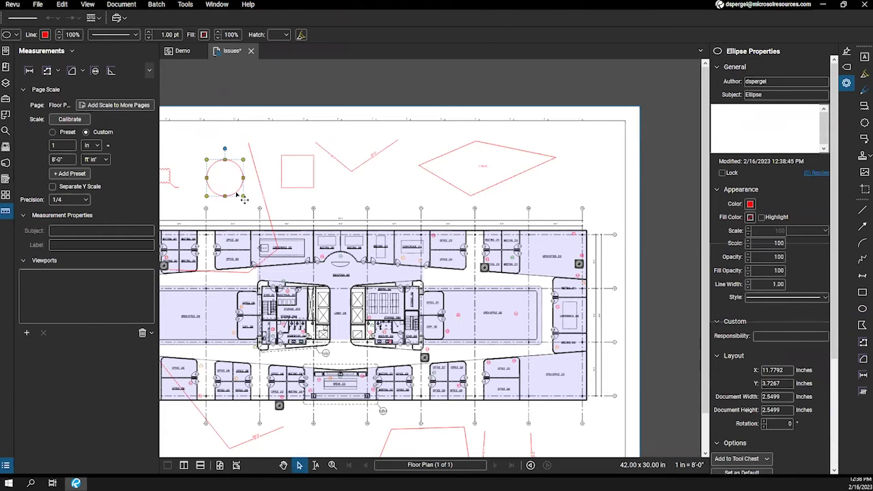
pyautogui.press('Delete')
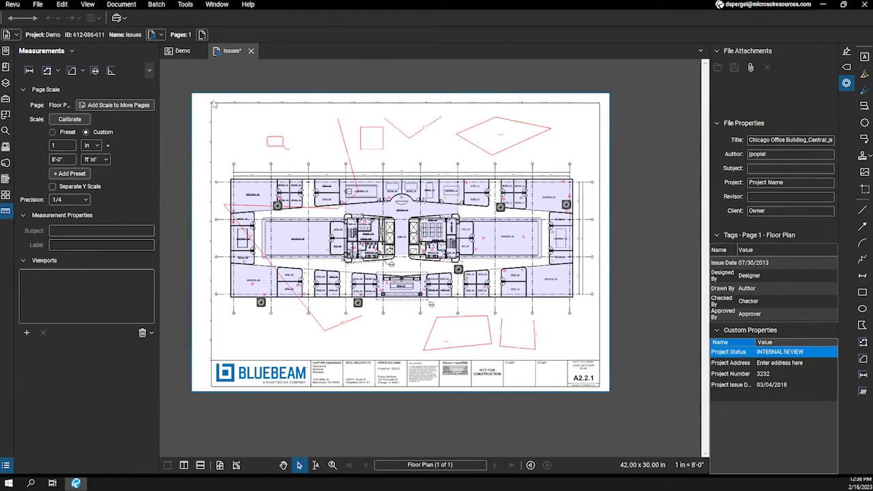
# Select the markups fully enclosed by a left-to-right window across the whole floor plan sheet and clear the selection.
pyautogui.scroll(1, 311, 165)
pyautogui.moveTo(235, 160)
pyautogui.mouseDown()
pyautogui.moveTo(549, 403)
pyautogui.moveTo(605, 419)
pyautogui.mouseUp()
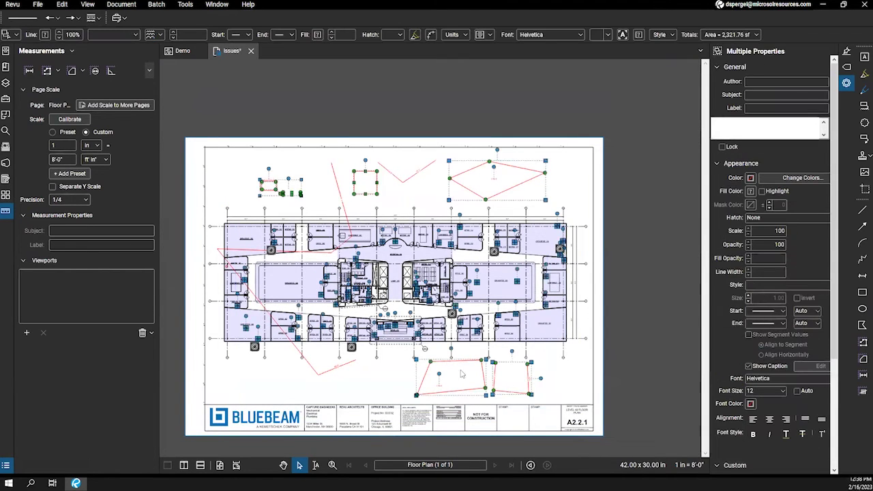
pyautogui.click(364, 381)
# Delete the long red polyline crossing the floor plan and the two red markups between the plan and the title block.
pyautogui.click(344, 376)
pyautogui.click(413, 395)
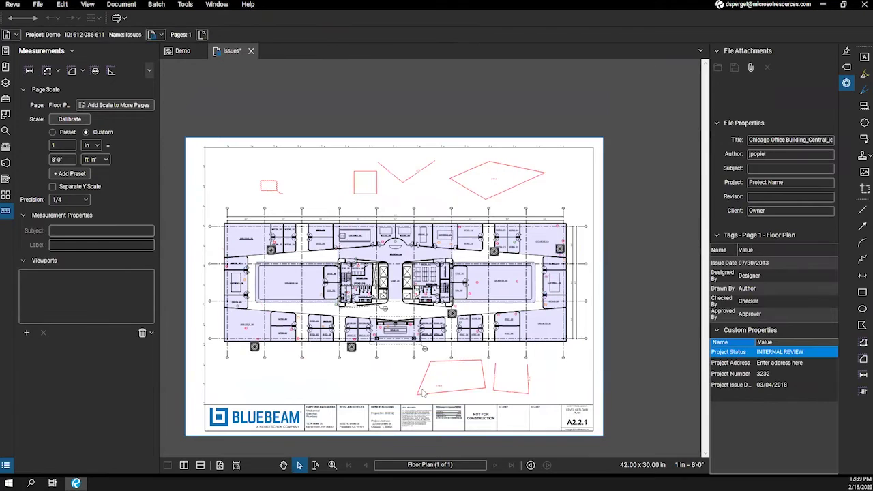
pyautogui.click(501, 385)
pyautogui.click(496, 392)
pyautogui.click(508, 403)
pyautogui.click(512, 362)
# Revert the Issues drawing to its last saved version, discarding all unsaved markup changes.
pyautogui.click(355, 183)
pyautogui.rightClick(227, 52)
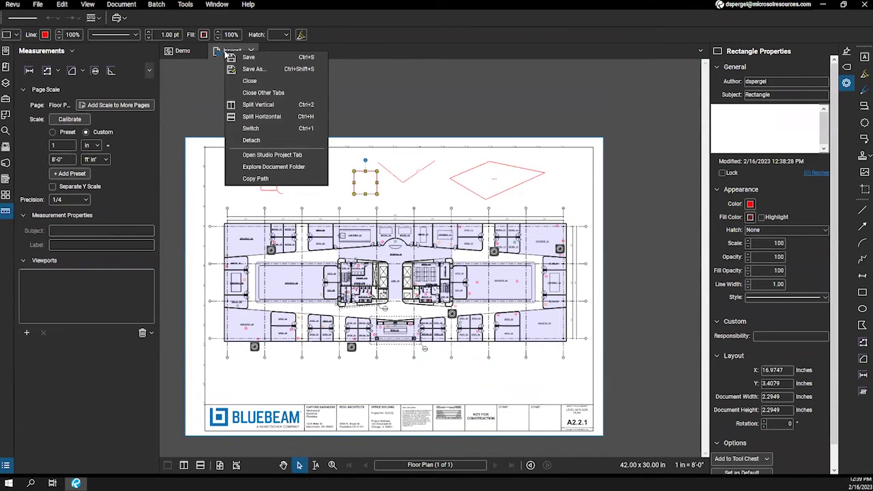
pyautogui.click(218, 54)
pyautogui.click(238, 114)
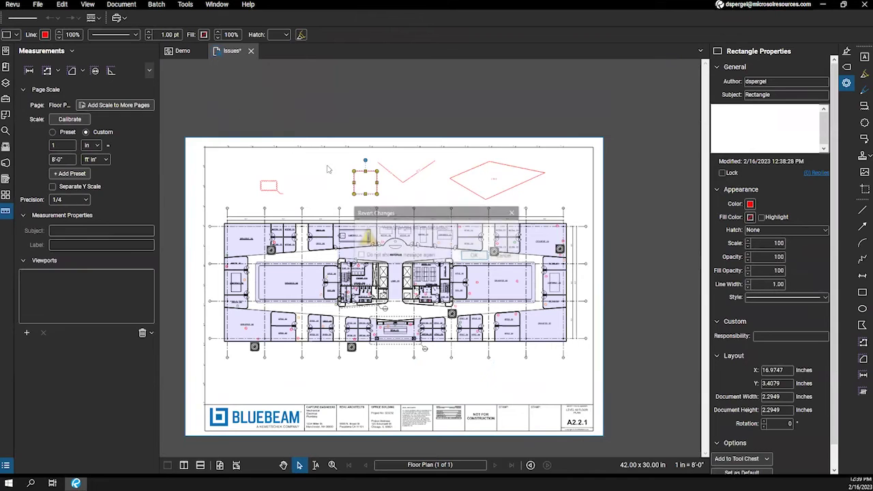
pyautogui.click(475, 256)
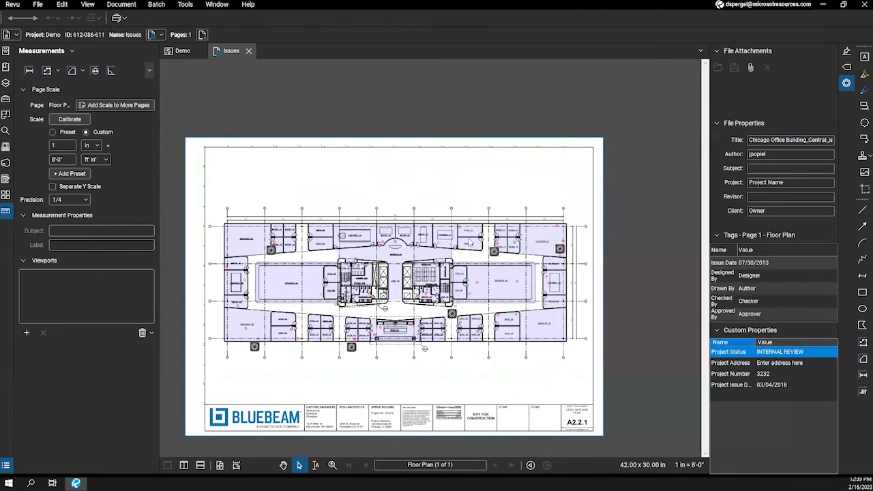
pyautogui.scroll(3, 408, 317)
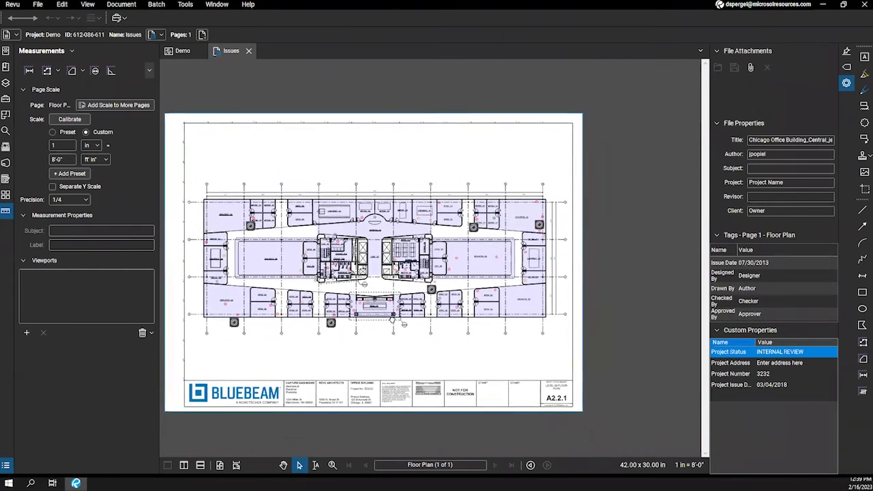
pyautogui.scroll(3, 392, 313)
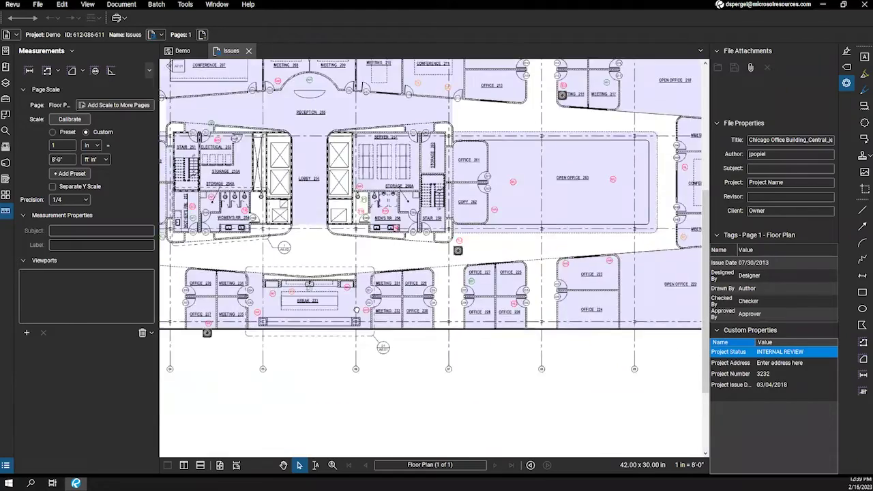
pyautogui.scroll(3, 370, 283)
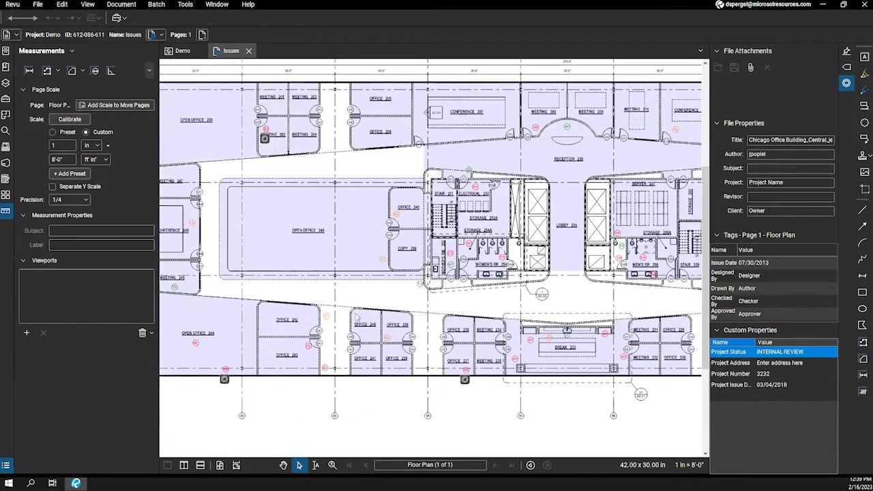
# Start a Polylength measurement at Office 242's lower-left inside corner and trace up the left wall and around the rounded upper-left corner.
pyautogui.scroll(2, 318, 304)
pyautogui.moveTo(315, 304); pyautogui.dragTo(449, 249)
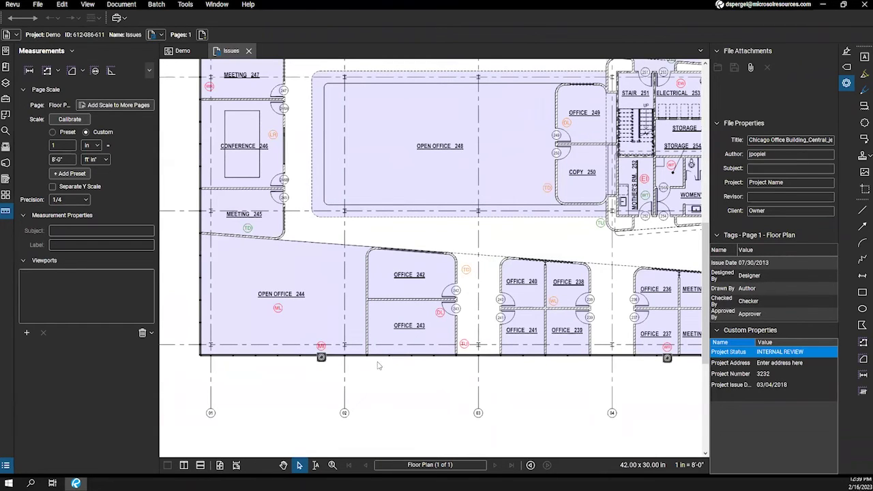
pyautogui.scroll(3, 385, 305)
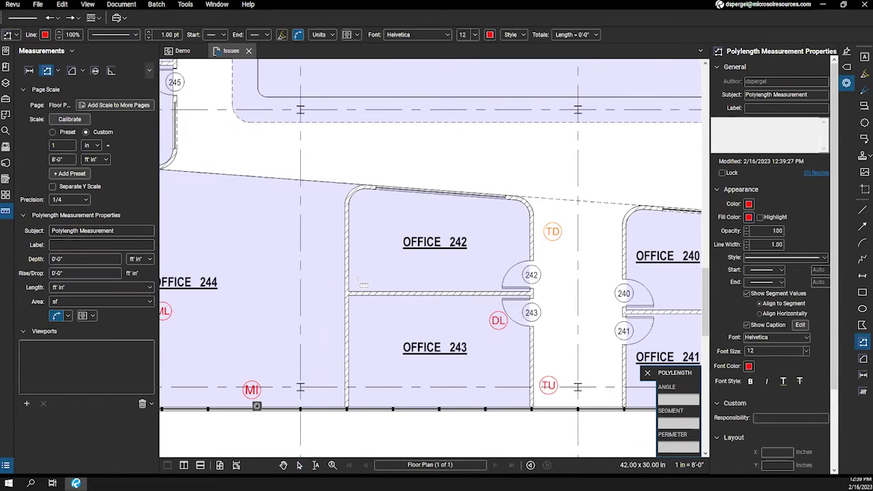
pyautogui.scroll(-3, 356, 278)
pyautogui.scroll(6, 354, 281)
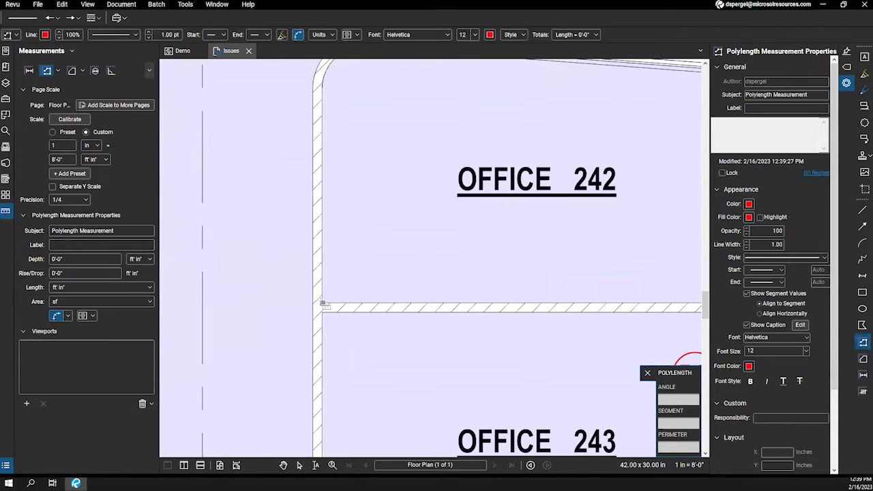
pyautogui.click(322, 302)
pyautogui.scroll(3, 341, 194)
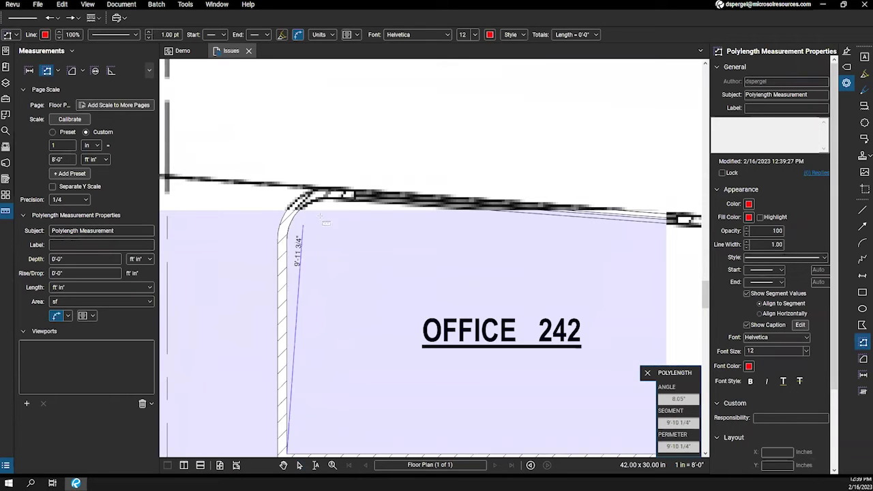
pyautogui.scroll(1, 334, 244)
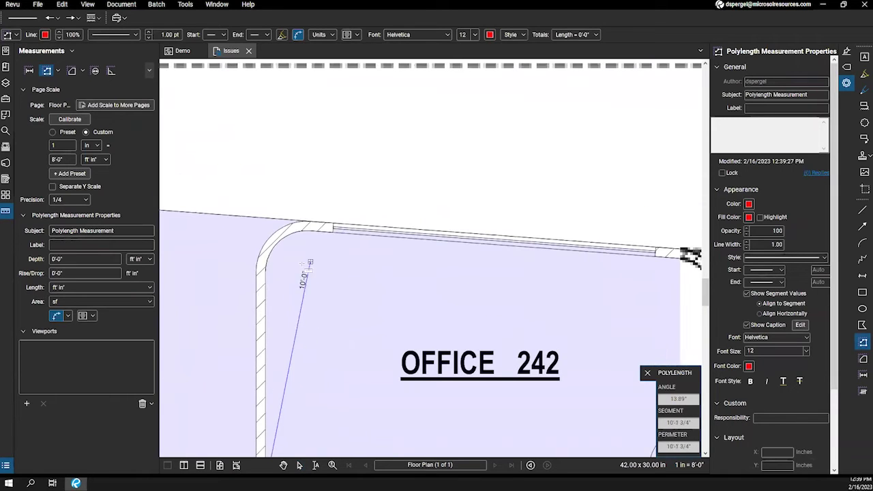
pyautogui.click(265, 271)
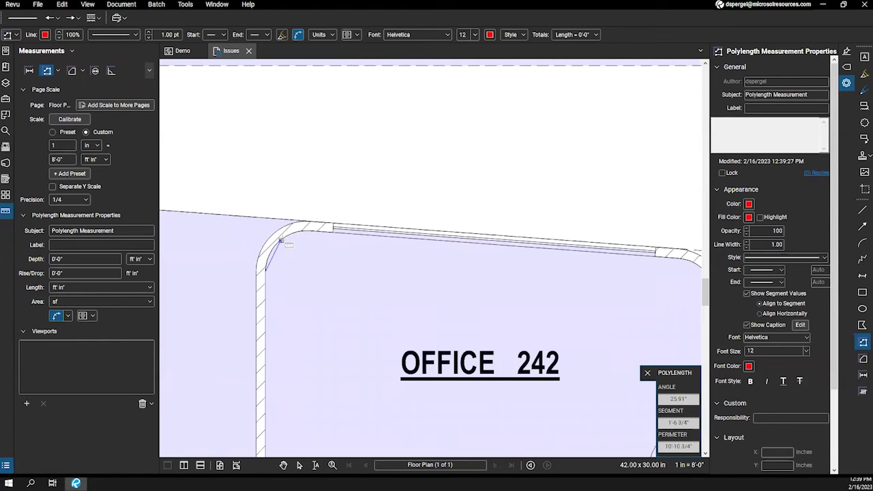
pyautogui.click(281, 239)
pyautogui.click(329, 233)
# Continue the Polylength along Office 242's upper wall, around the rounded upper-right corner and down to the base of the door opening.
pyautogui.hscroll(3, 368, 251)
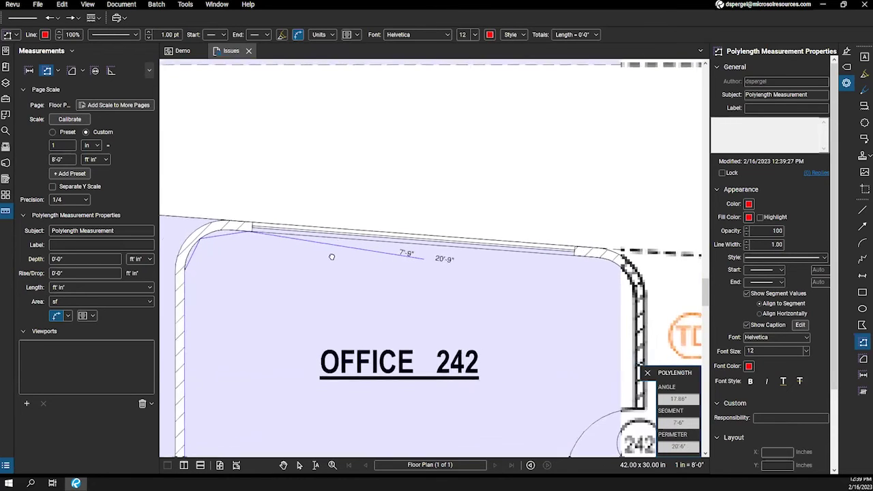
pyautogui.click(533, 246)
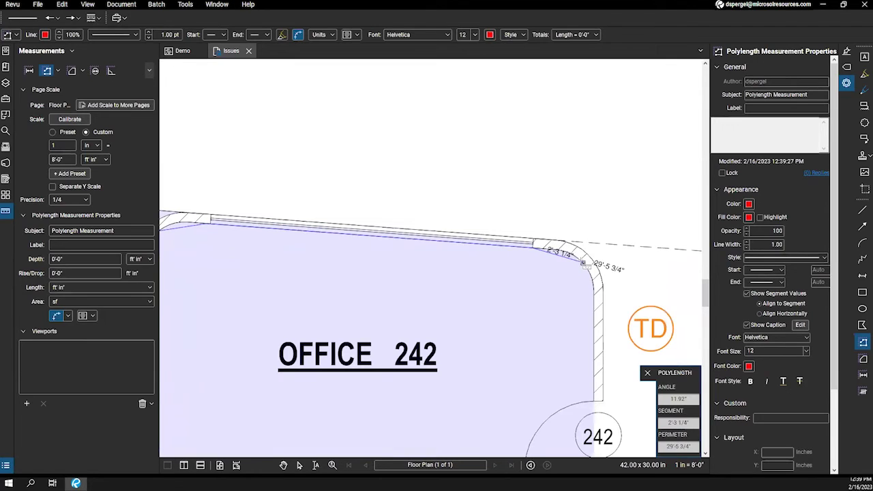
pyautogui.click(584, 264)
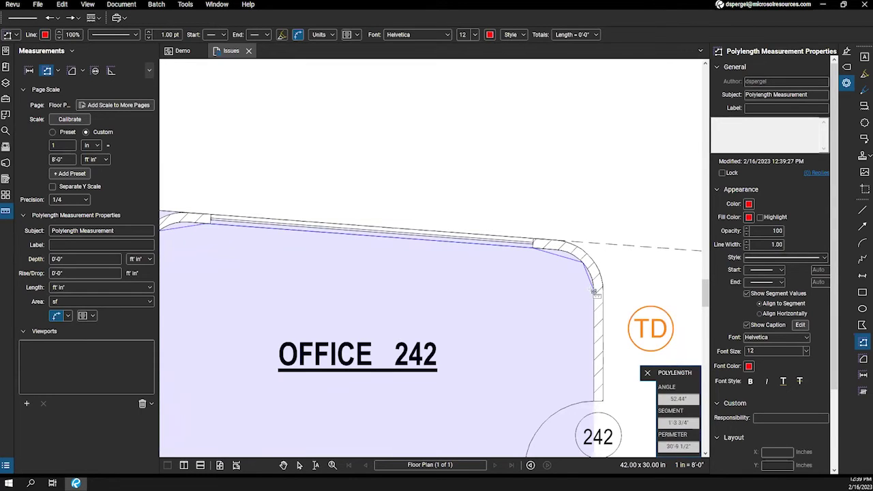
pyautogui.click(594, 291)
pyautogui.scroll(-3, 508, 261)
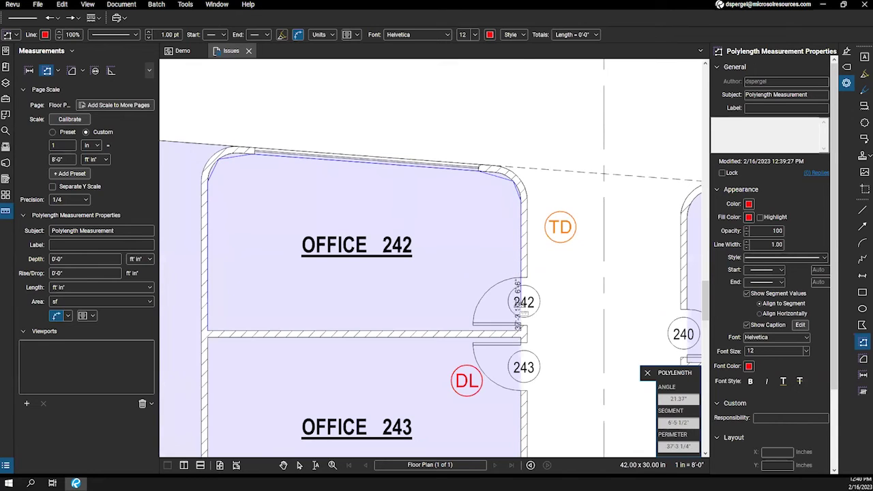
pyautogui.scroll(5, 518, 331)
pyautogui.click(517, 333)
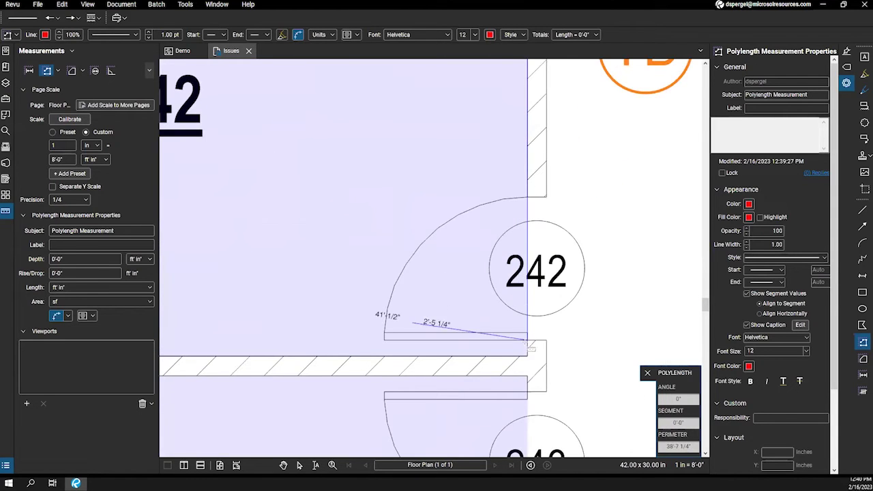
# Run the last Polylength segment along Office 242's bottom wall back to the starting corner and finish the measurement.
pyautogui.scroll(-3, 317, 276)
pyautogui.hscroll(-4, 315, 274)
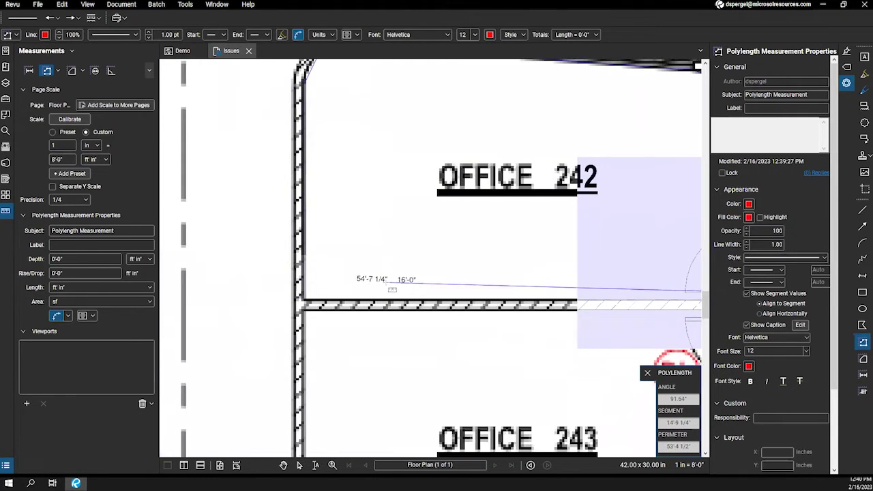
pyautogui.scroll(-3, 342, 265)
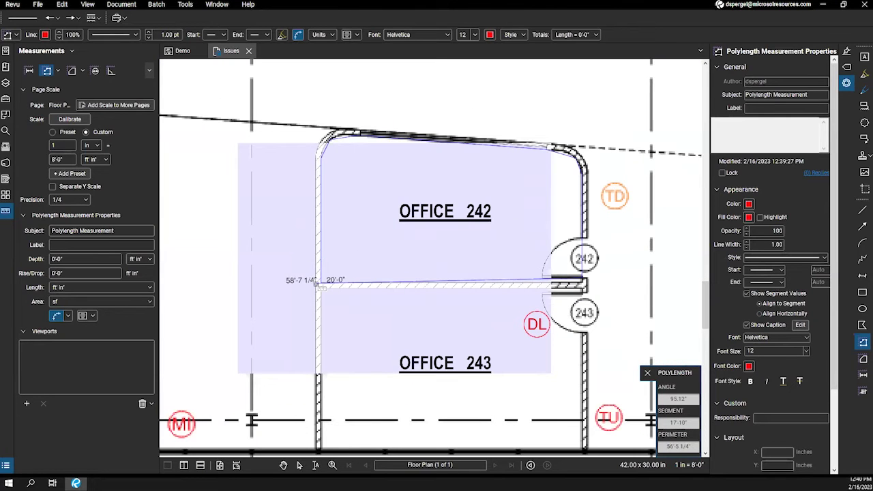
pyautogui.click(326, 285)
pyautogui.click(326, 286)
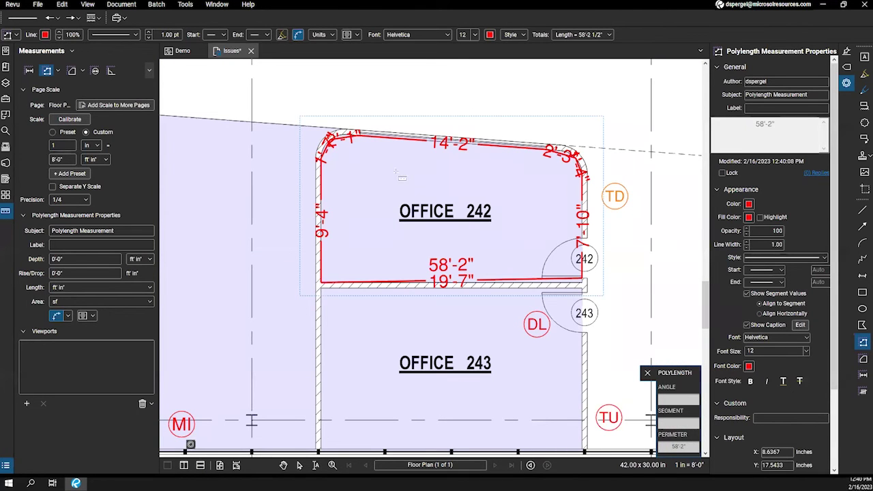
pyautogui.press('Escape')
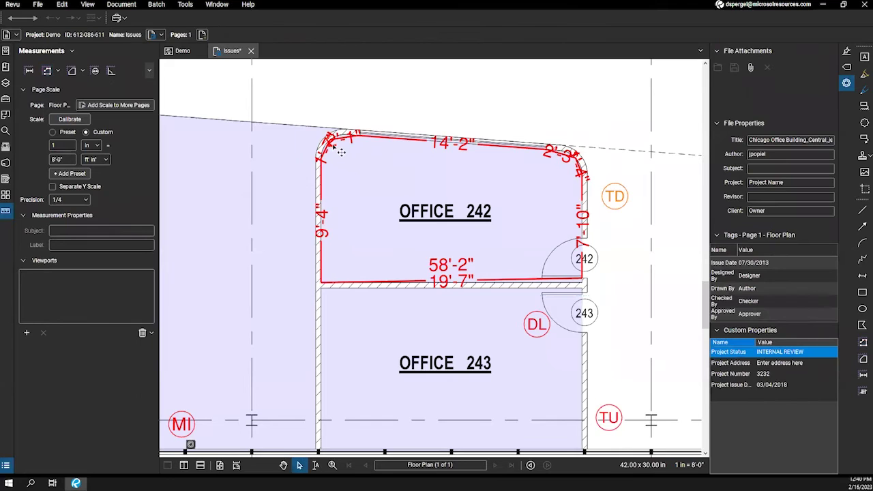
# Move the total caption and the captions of the upper-left corner, upper wall, bottom wall and first upper-right corner segments into Office 242.
pyautogui.click(341, 151)
pyautogui.moveTo(339, 152); pyautogui.dragTo(357, 169)
pyautogui.moveTo(343, 139); pyautogui.dragTo(363, 184)
pyautogui.moveTo(453, 153); pyautogui.dragTo(434, 178)
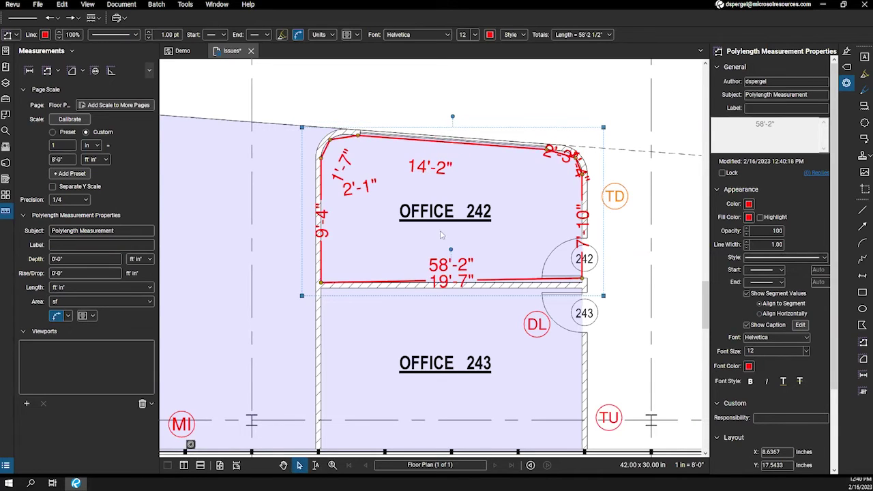
pyautogui.moveTo(450, 265); pyautogui.dragTo(426, 220)
pyautogui.moveTo(453, 282); pyautogui.dragTo(453, 242)
pyautogui.moveTo(559, 158); pyautogui.dragTo(531, 181)
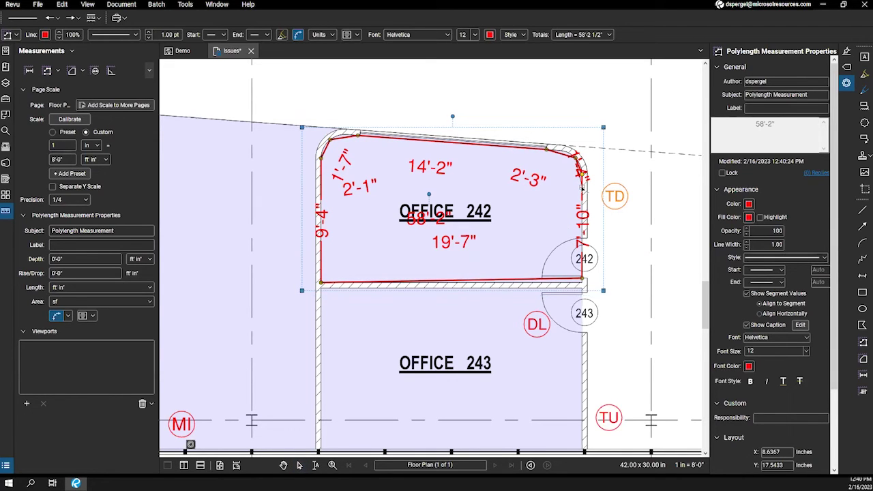
# Shift the control point below the rounded upper-right corner down the right wall and move both adjoining segment captions into the room.
pyautogui.click(581, 186)
pyautogui.scroll(5, 581, 185)
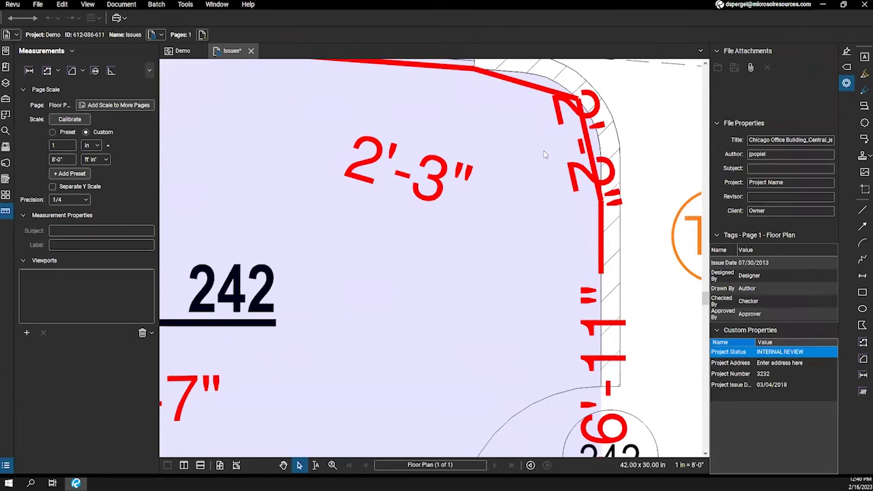
pyautogui.moveTo(566, 220); pyautogui.dragTo(365, 283)
pyautogui.scroll(-3, 556, 244)
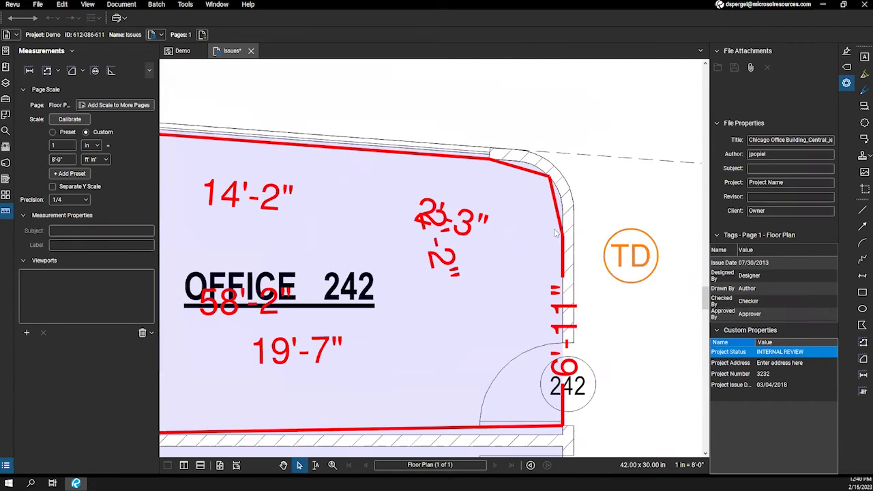
pyautogui.click(569, 264)
pyautogui.scroll(1, 438, 273)
pyautogui.moveTo(485, 327); pyautogui.dragTo(276, 300)
pyautogui.scroll(2, 448, 258)
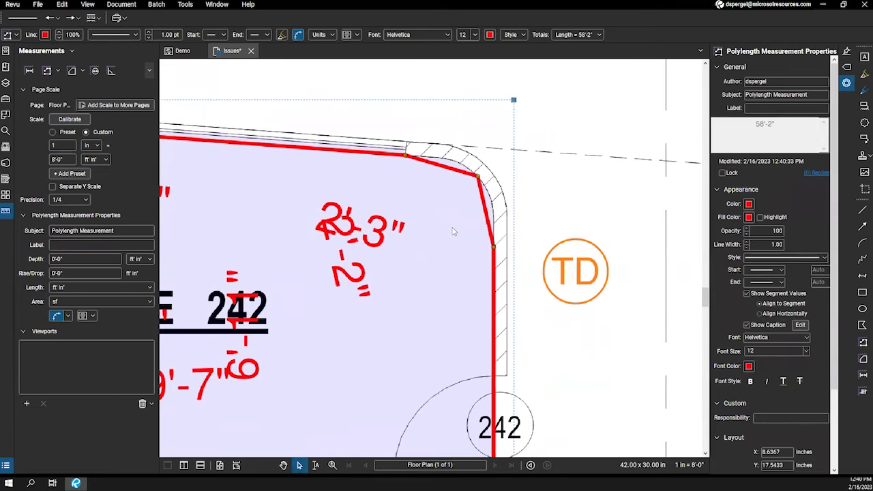
pyautogui.press('Escape')
# Convert the two straight Polylength segments at Office 242's rounded upper-right corner to arcs.
pyautogui.rightClick(464, 229)
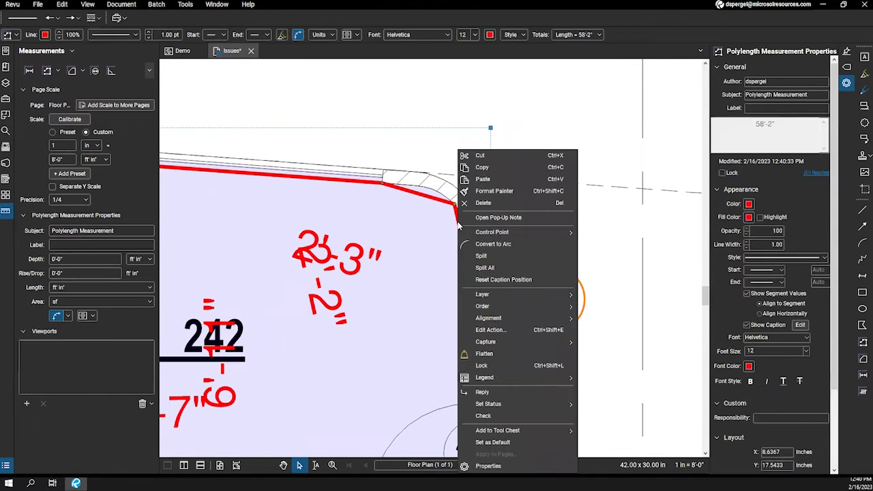
pyautogui.click(482, 245)
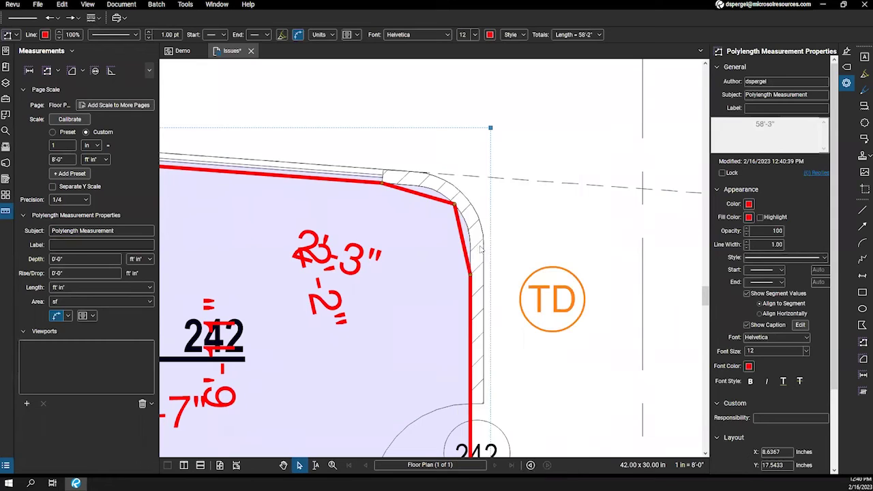
pyautogui.rightClick(421, 200)
pyautogui.click(446, 245)
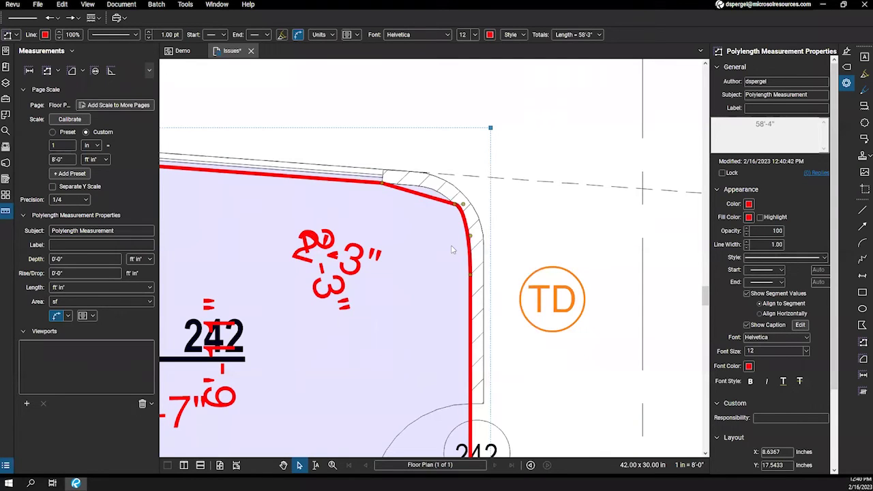
# Adjust the control points of the upper-right corner arcs so the measurement follows the curved inner wall face.
pyautogui.moveTo(410, 185); pyautogui.dragTo(459, 211)
pyautogui.moveTo(411, 182); pyautogui.dragTo(409, 185)
pyautogui.moveTo(470, 235); pyautogui.dragTo(477, 236)
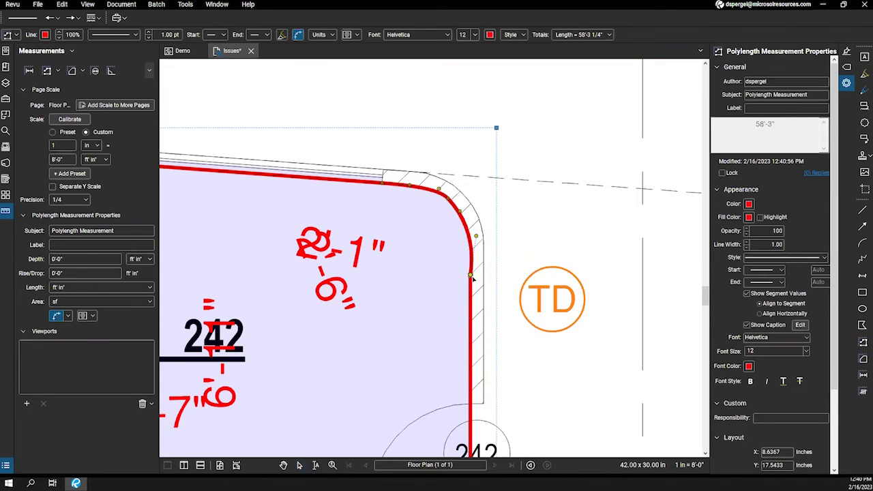
# Convert the two straight Polylength segments at Office 242's rounded upper-left corner to arcs.
pyautogui.scroll(-3, 431, 279)
pyautogui.scroll(-2, 398, 294)
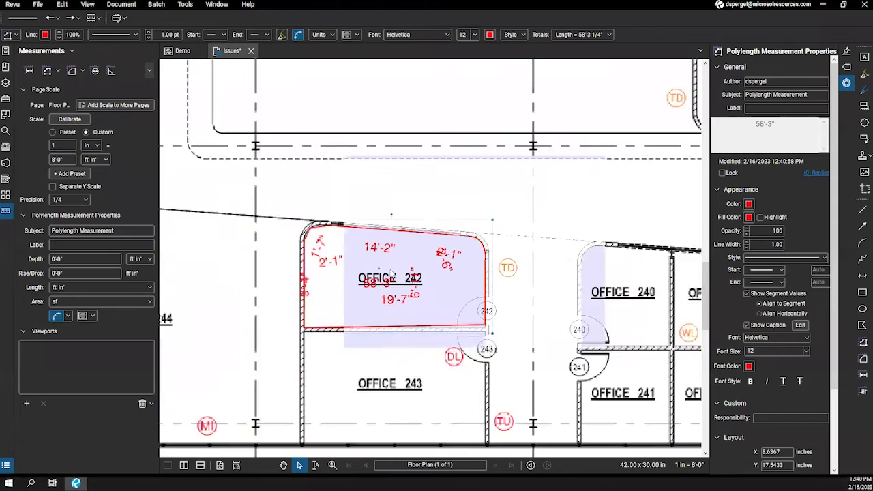
pyautogui.scroll(6, 371, 198)
pyautogui.rightClick(359, 181)
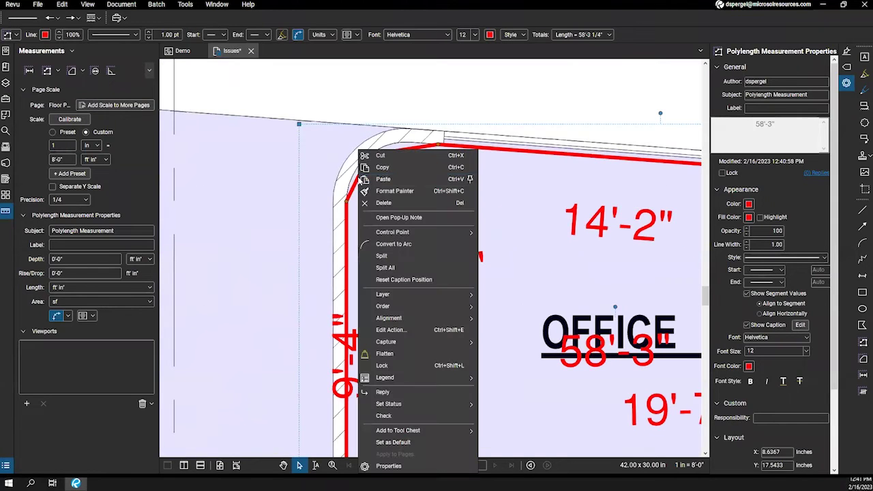
pyautogui.click(392, 232)
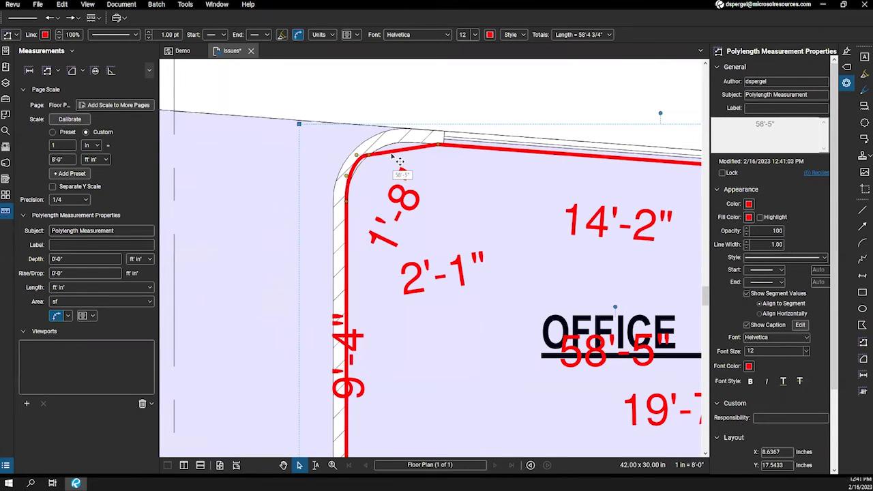
pyautogui.rightClick(391, 150)
pyautogui.click(410, 233)
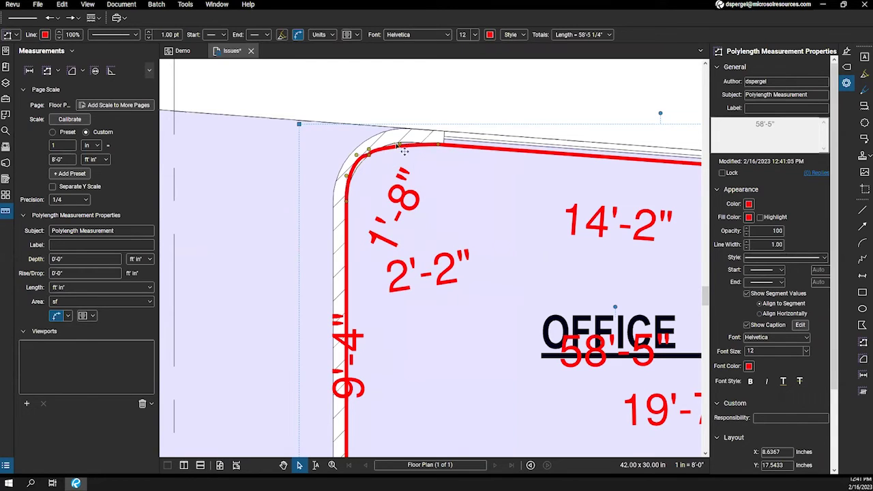
# Adjust the control points of the upper-left corner arcs to follow the curved inner wall face.
pyautogui.moveTo(408, 145); pyautogui.dragTo(384, 146)
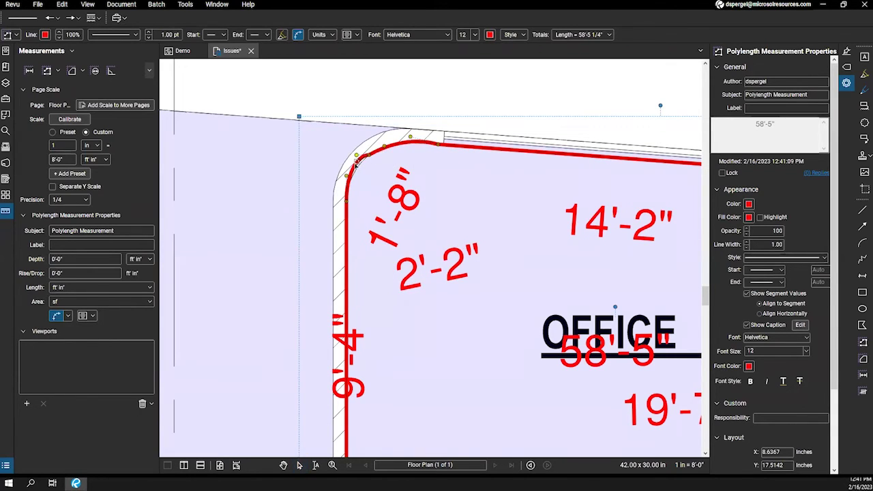
pyautogui.moveTo(353, 175); pyautogui.dragTo(352, 175)
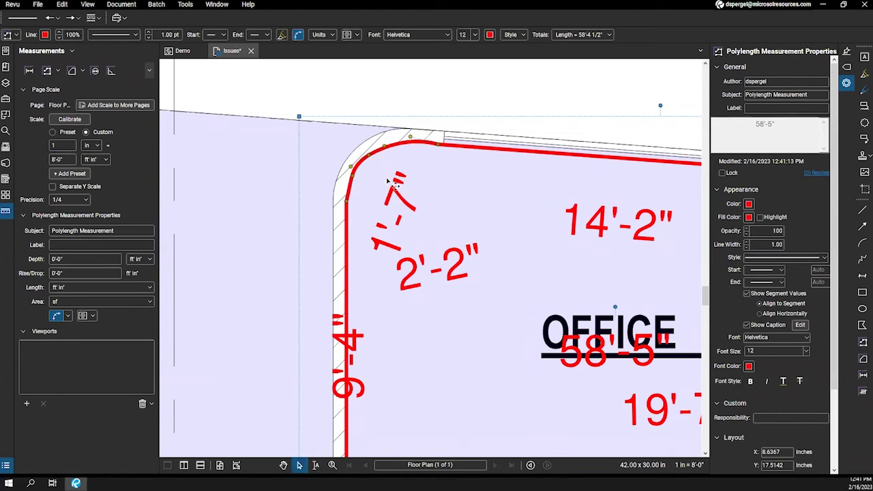
pyautogui.scroll(-3, 405, 192)
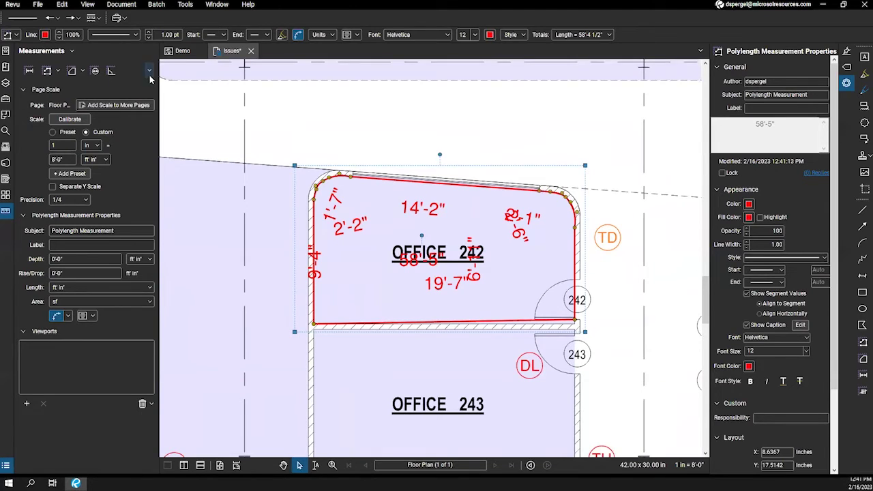
# Widen the Measurements panel to show all its tools and try a Diameter measurement inside Office 242's rounded upper-left corner.
pyautogui.moveTo(157, 74); pyautogui.dragTo(217, 78)
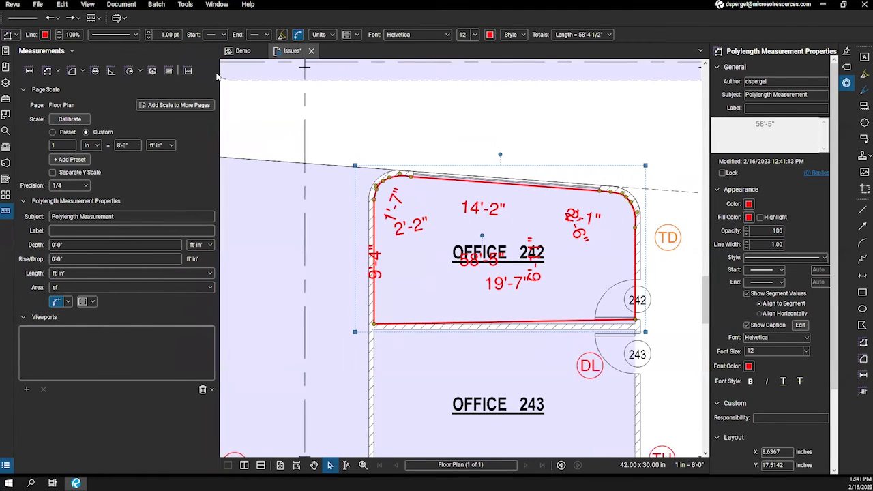
pyautogui.click(95, 71)
pyautogui.moveTo(374, 200); pyautogui.dragTo(433, 214)
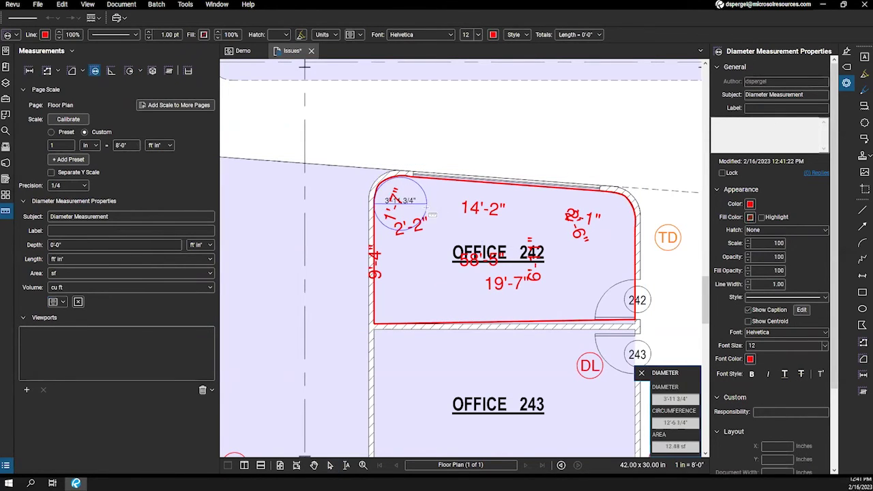
pyautogui.press('Escape')
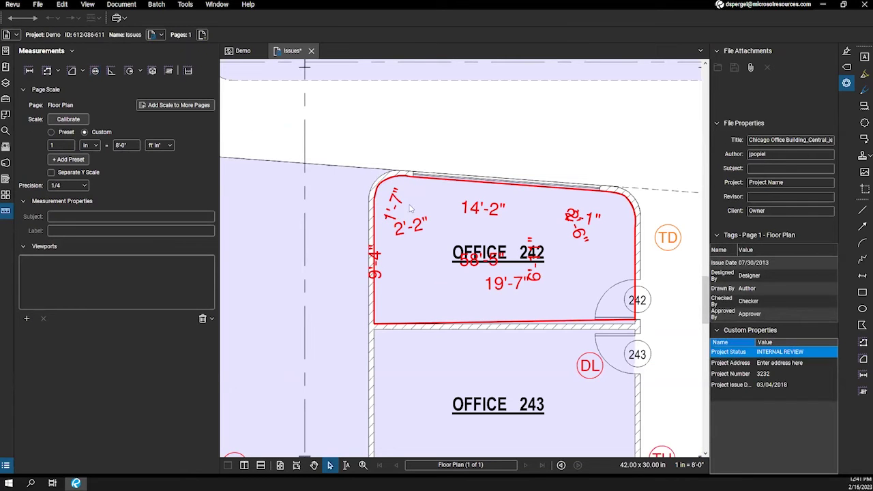
pyautogui.scroll(2, 452, 236)
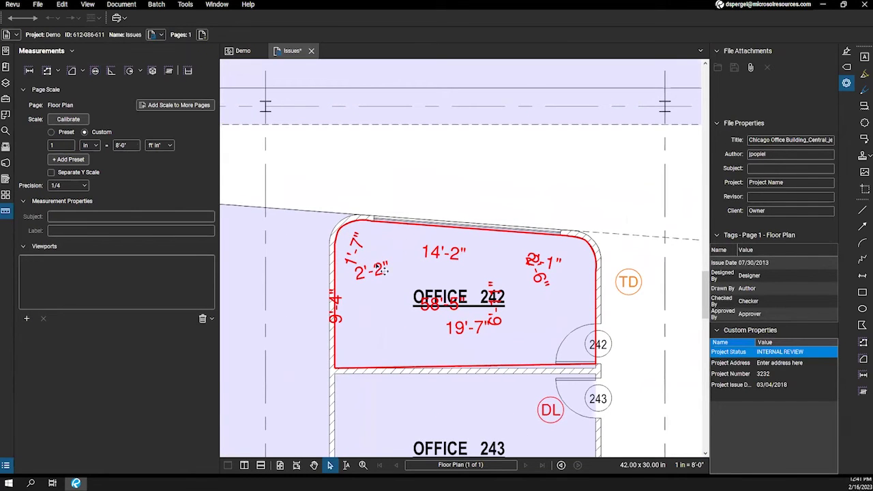
# Start Dynamic Fill on the Floor Plan page and narrow the Measurements panel to give the drawing more room.
pyautogui.scroll(-5, 362, 302)
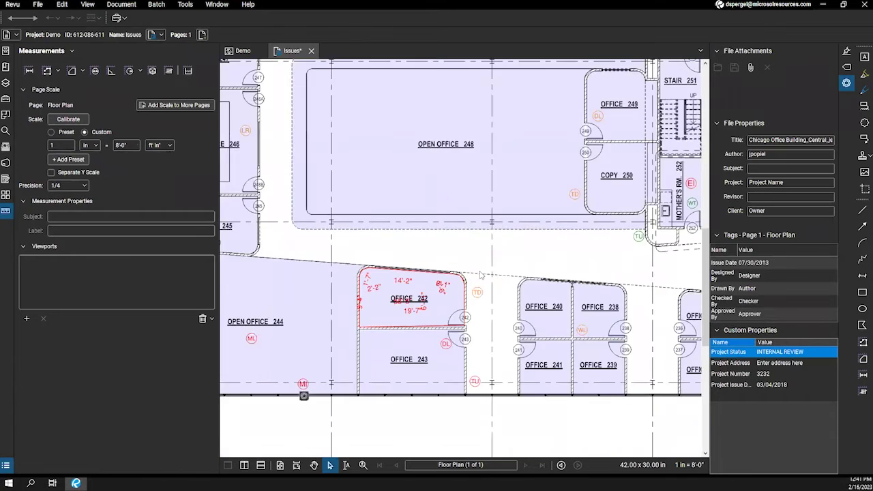
pyautogui.scroll(-3, 451, 280)
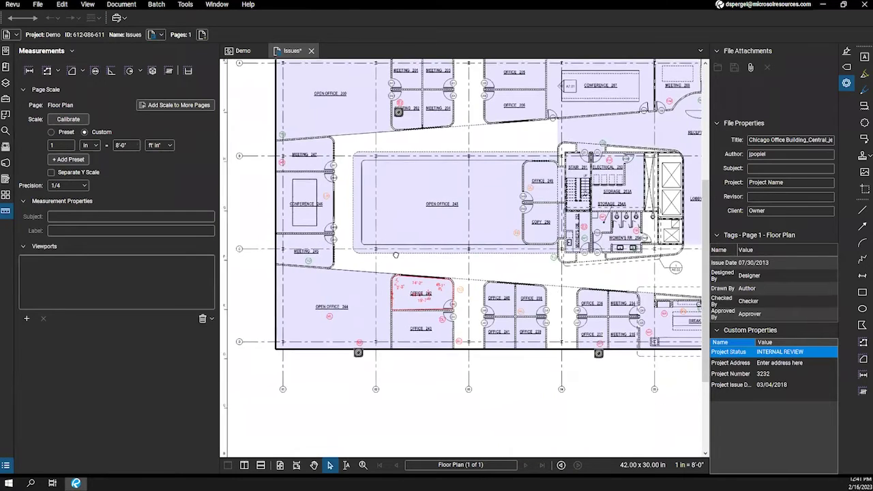
pyautogui.scroll(1, 264, 130)
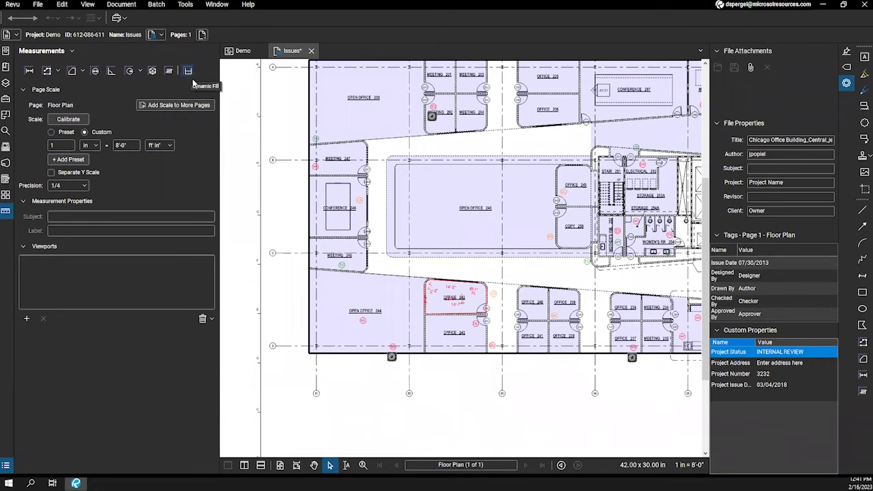
pyautogui.moveTo(216, 82); pyautogui.dragTo(207, 83)
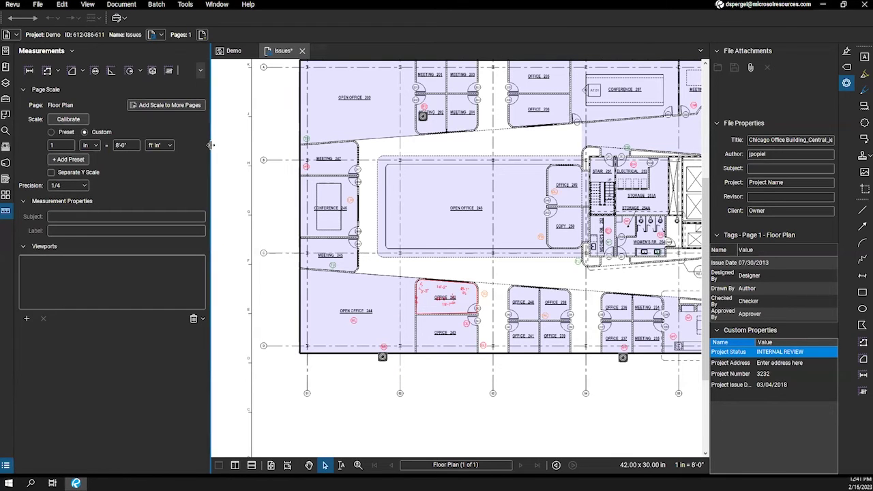
pyautogui.moveTo(210, 144); pyautogui.dragTo(213, 144)
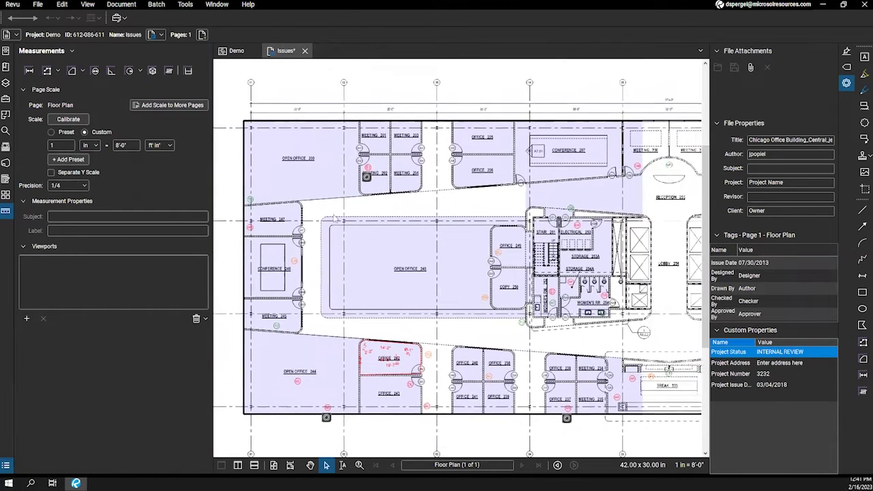
pyautogui.scroll(3, 452, 220)
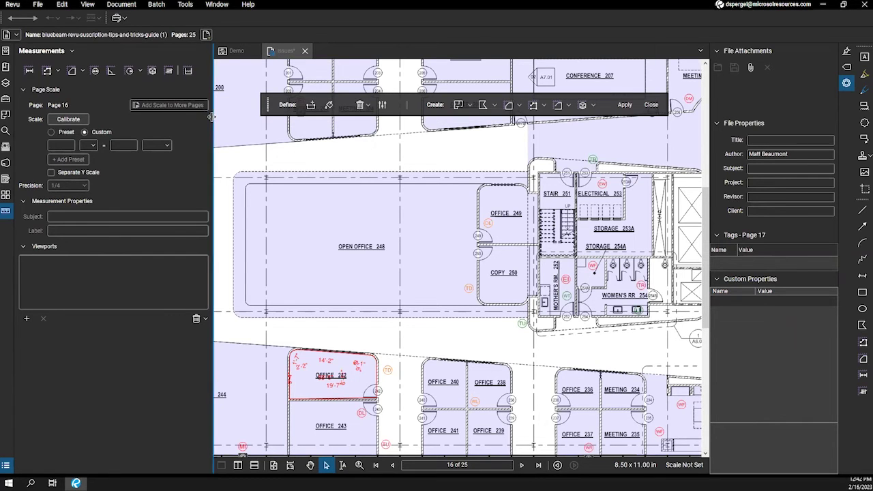
pyautogui.moveTo(213, 117); pyautogui.dragTo(165, 119)
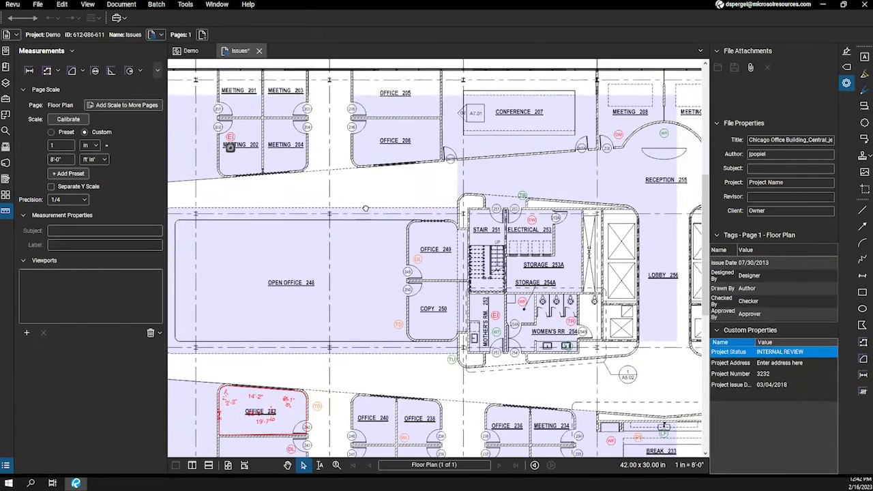
pyautogui.moveTo(168, 71); pyautogui.dragTo(180, 72)
pyautogui.click(170, 71)
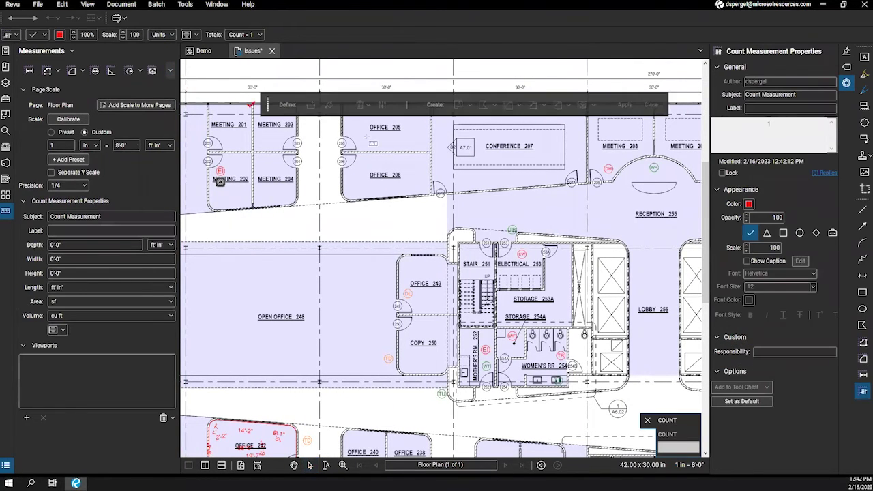
pyautogui.click(482, 145)
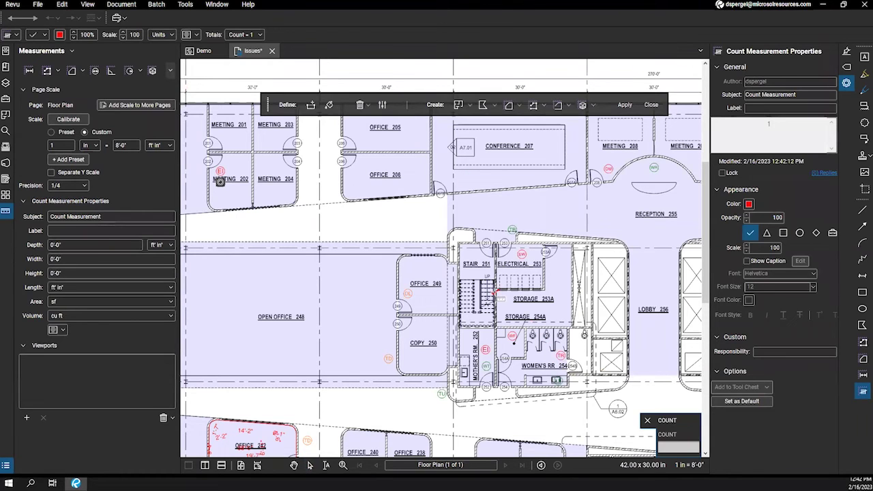
pyautogui.click(647, 420)
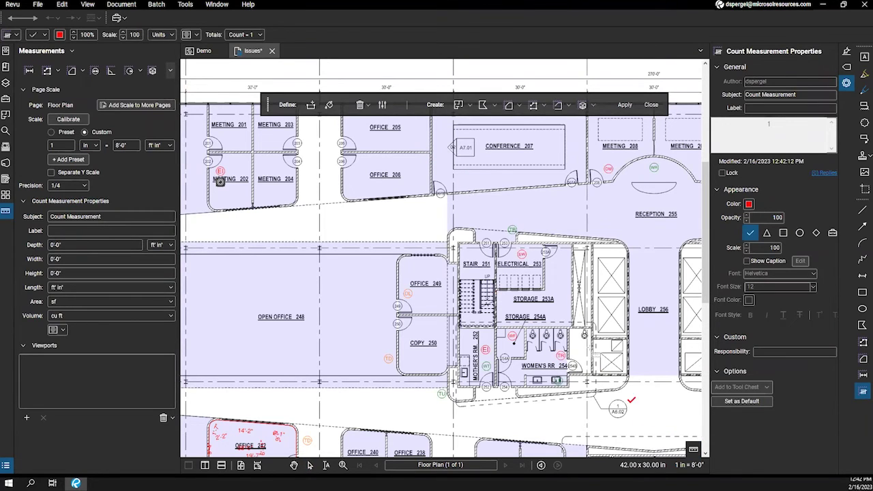
pyautogui.press('Escape')
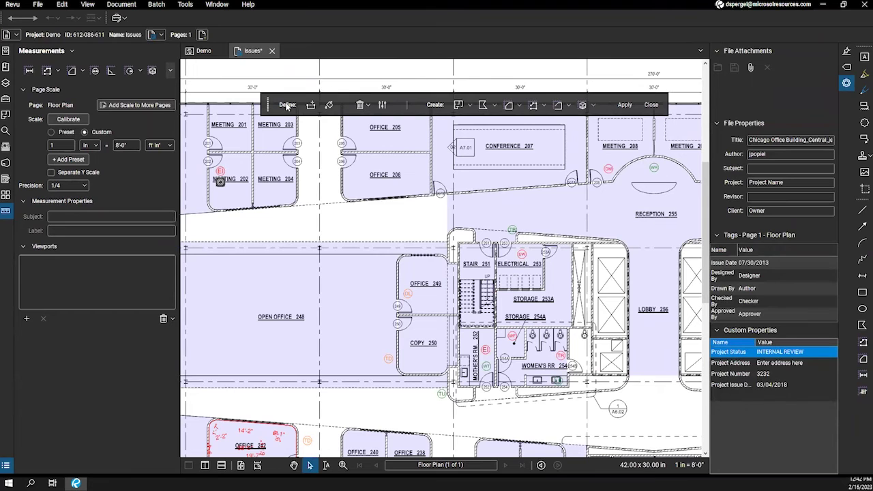
# Move the Dynamic Fill toolbar so it floats lower over the floor plan.
pyautogui.moveTo(267, 104); pyautogui.dragTo(264, 108)
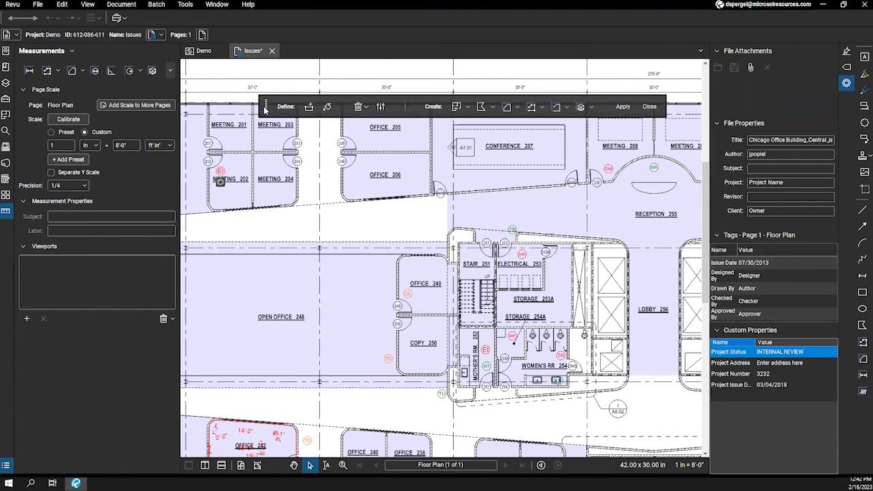
pyautogui.moveTo(265, 109); pyautogui.dragTo(241, 141)
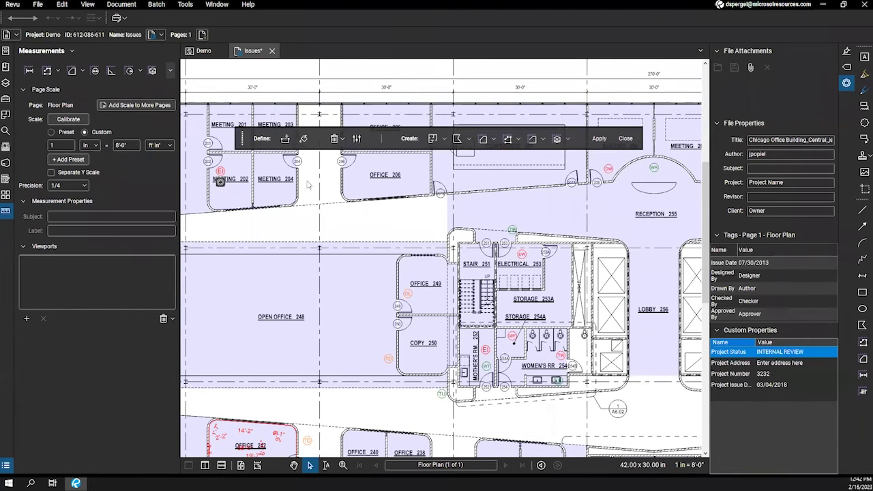
# Look over the floor plan's corridors and open offices to examine which areas are enclosed for a fill.
pyautogui.scroll(-5, 431, 234)
pyautogui.scroll(3, 519, 235)
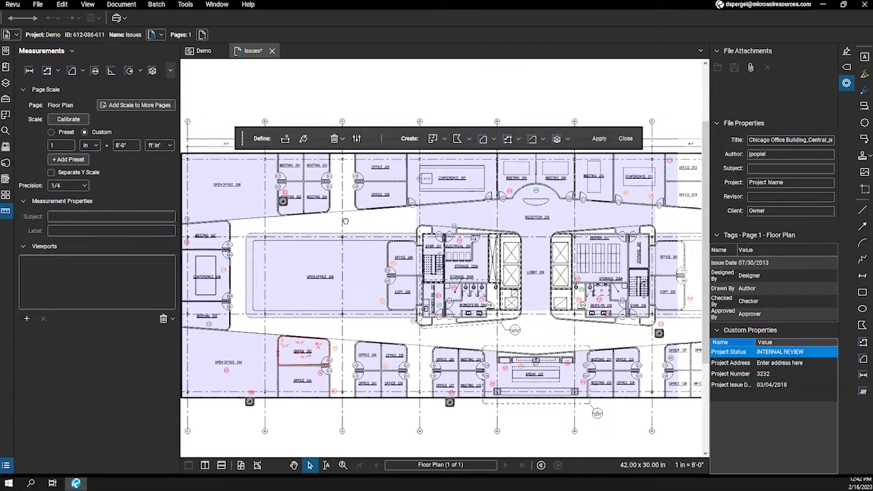
pyautogui.scroll(3, 518, 236)
pyautogui.hscroll(5, 478, 252)
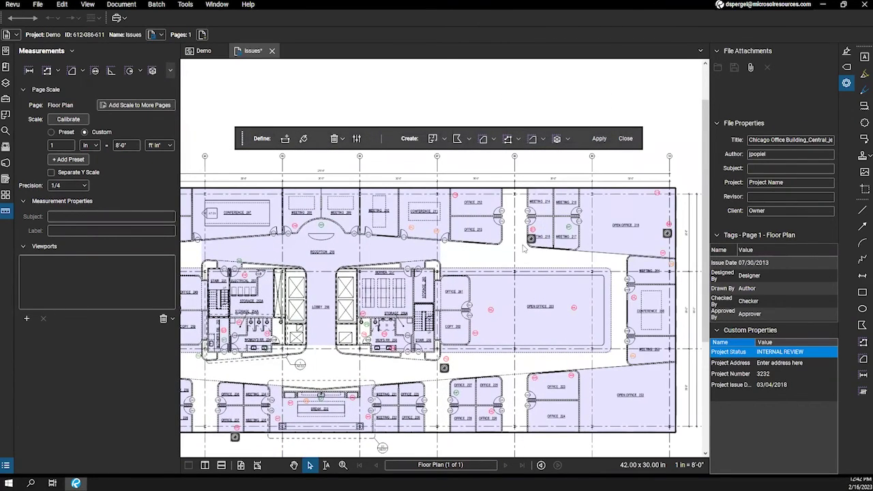
pyautogui.scroll(1, 481, 294)
pyautogui.hscroll(1, 481, 293)
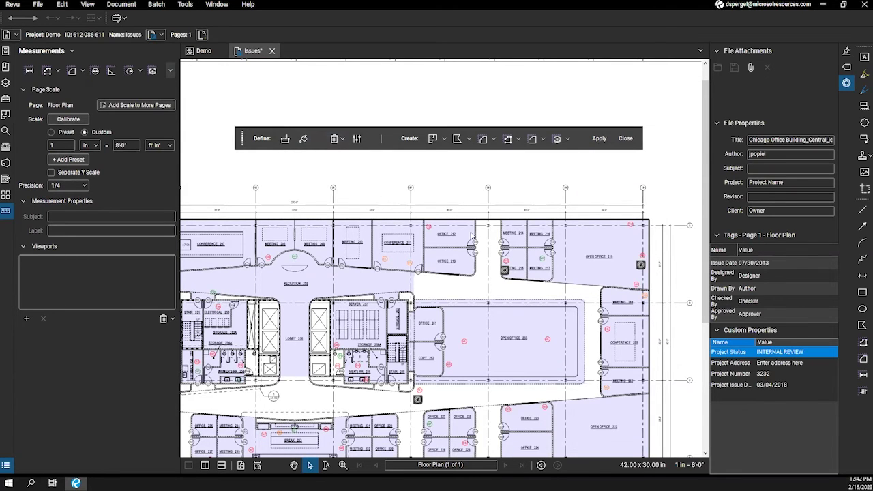
pyautogui.scroll(-1, 477, 268)
pyautogui.hscroll(1, 477, 268)
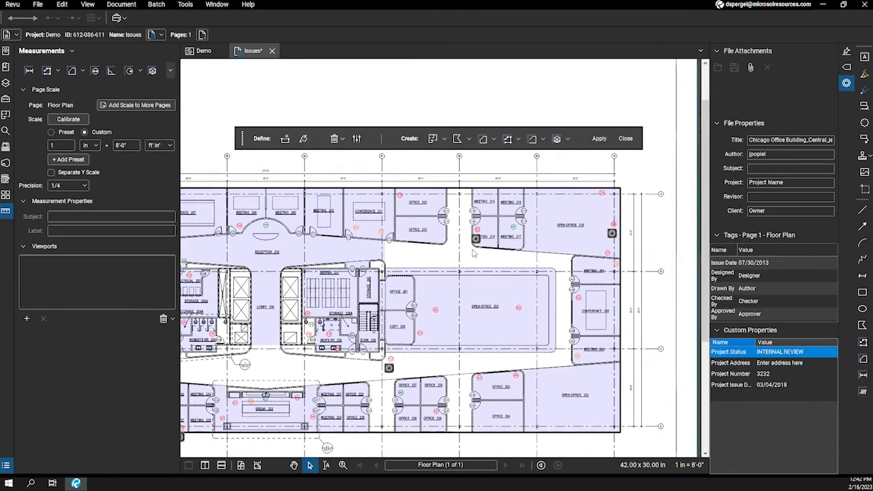
pyautogui.click(305, 140)
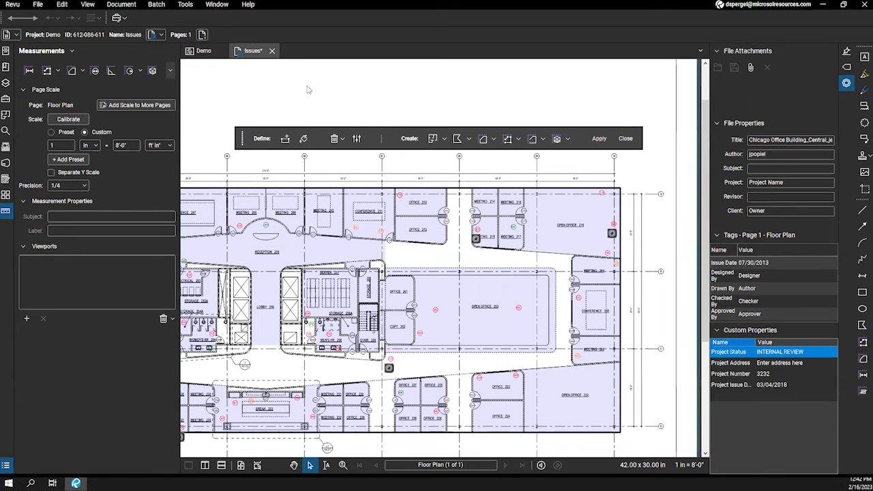
pyautogui.scroll(4, 406, 240)
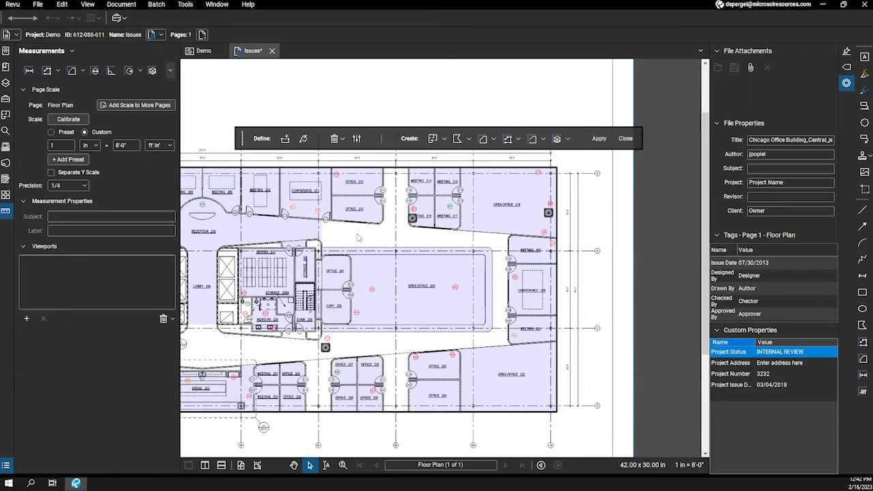
pyautogui.scroll(1, 356, 248)
pyautogui.scroll(-3, 386, 277)
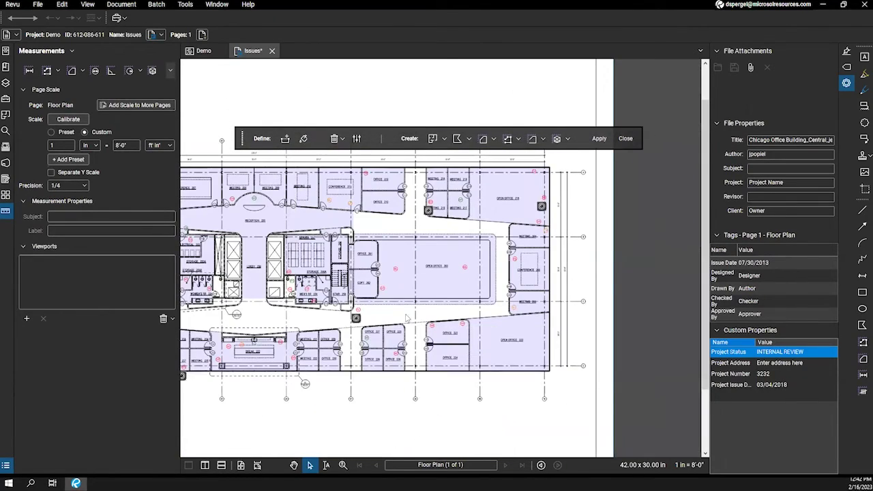
pyautogui.scroll(-3, 407, 318)
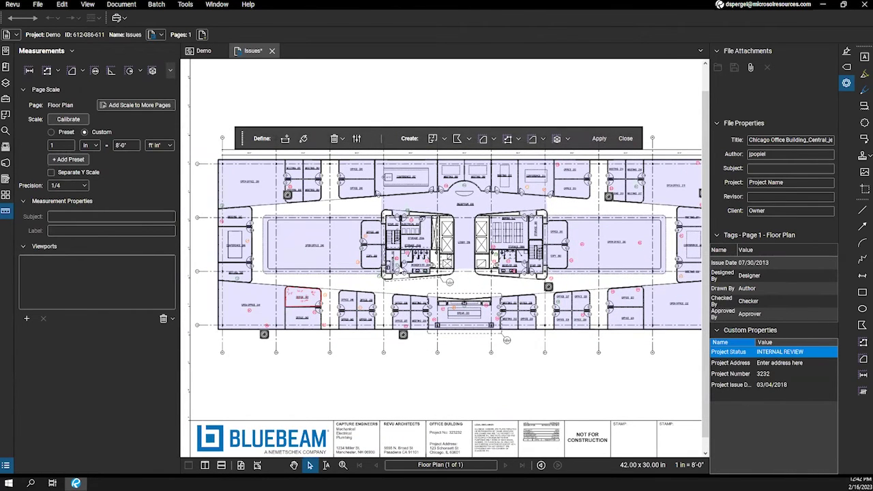
pyautogui.scroll(1, 443, 259)
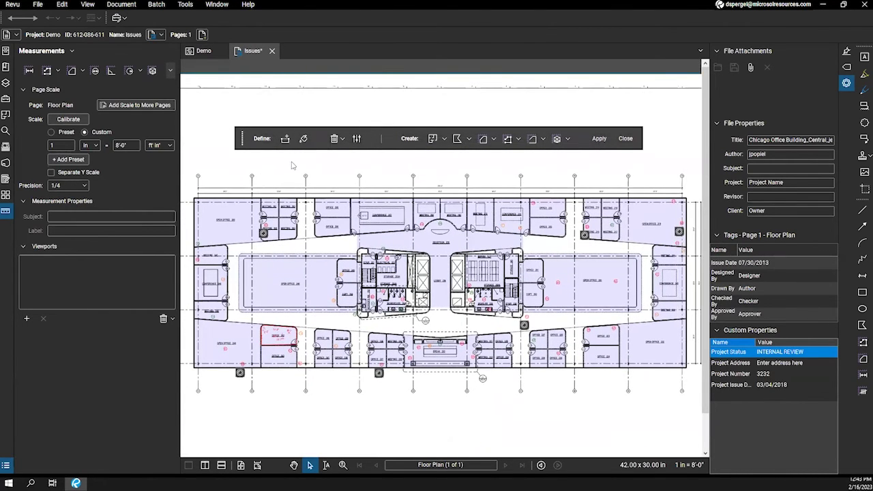
pyautogui.hscroll(4, 332, 189)
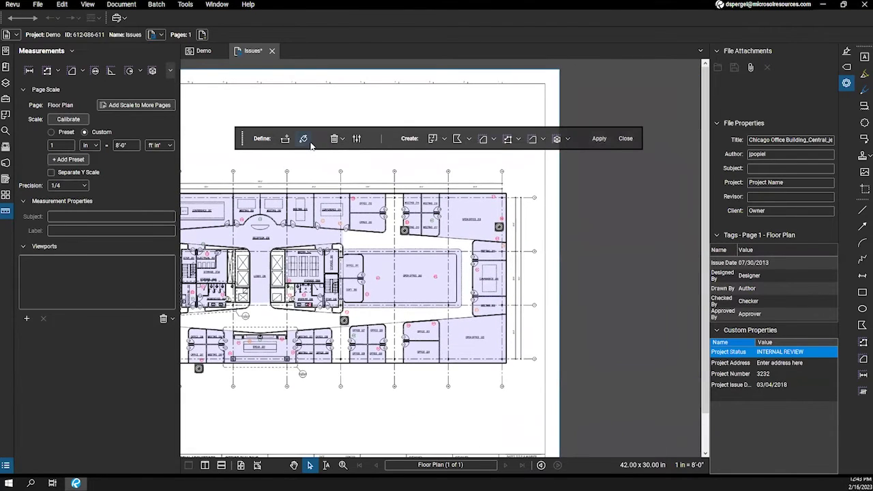
# Try filling the corridor above Open Office 263 with Dynamic Fill, and clear all fills and boundaries.
pyautogui.click(304, 139)
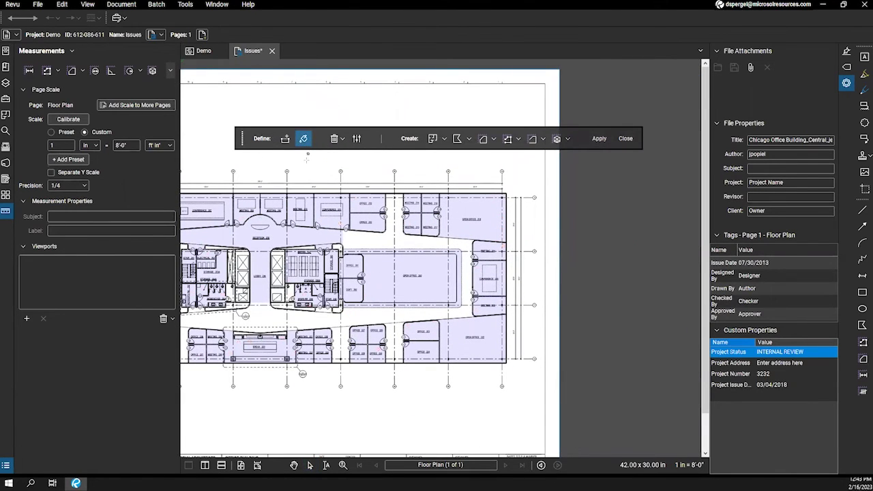
pyautogui.scroll(3, 349, 244)
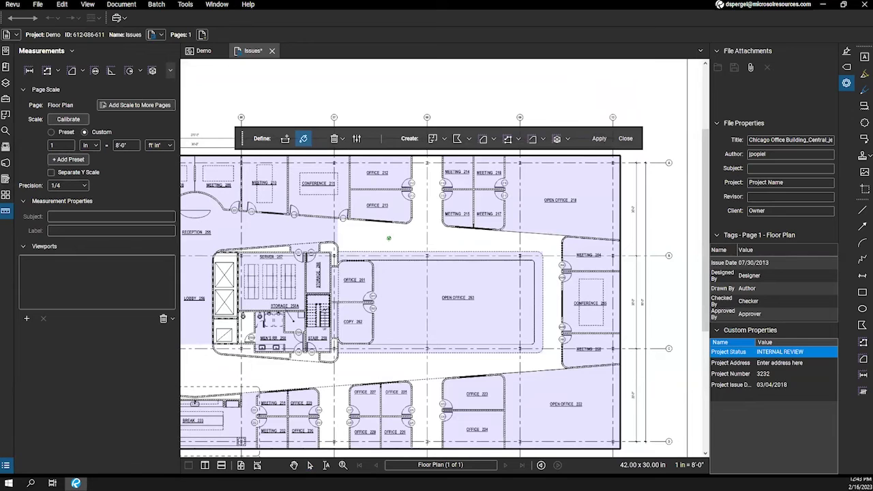
pyautogui.moveTo(389, 238)
pyautogui.mouseDown()
pyautogui.moveTo(416, 232)
pyautogui.moveTo(460, 242)
pyautogui.moveTo(372, 210)
pyautogui.moveTo(352, 233)
pyautogui.mouseUp()
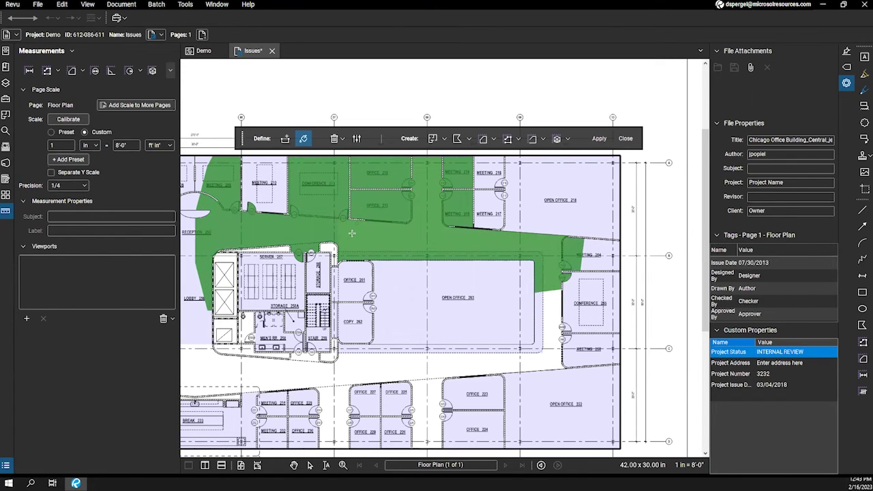
pyautogui.click(334, 141)
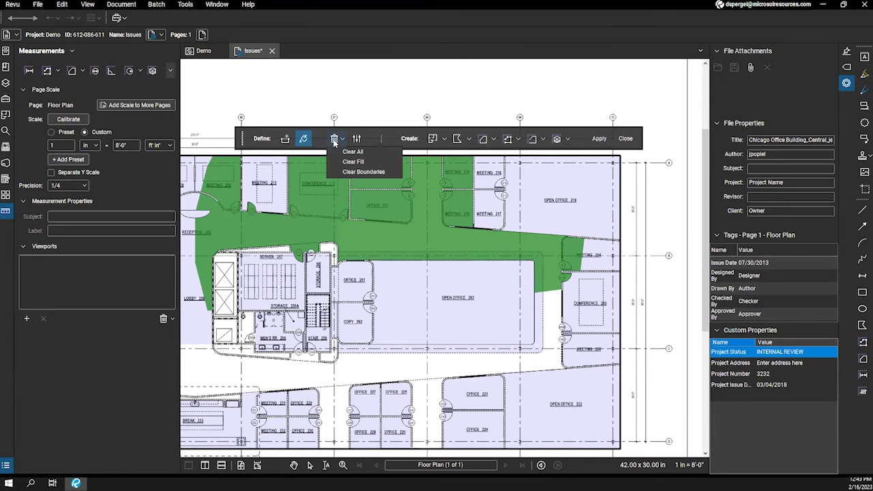
pyautogui.click(339, 151)
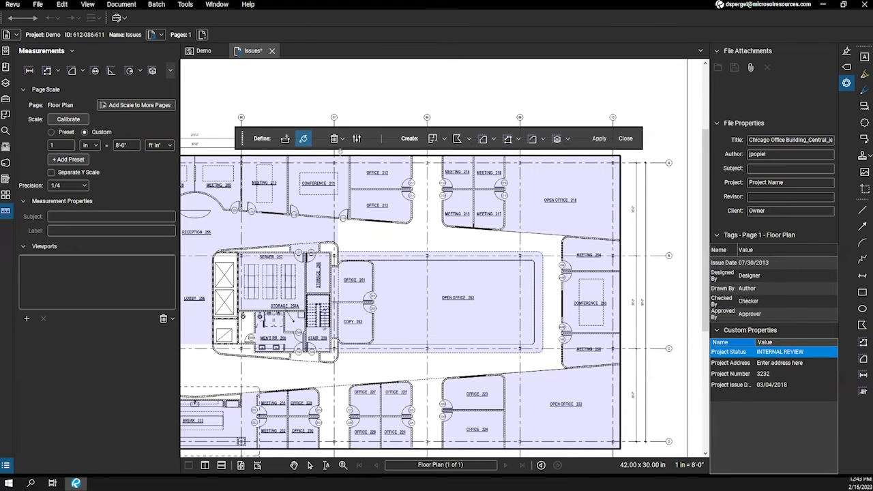
# Start a Dynamic Fill boundary across the corridor from the wall beside door 211A to the dashed outline above Office 261.
pyautogui.click(284, 140)
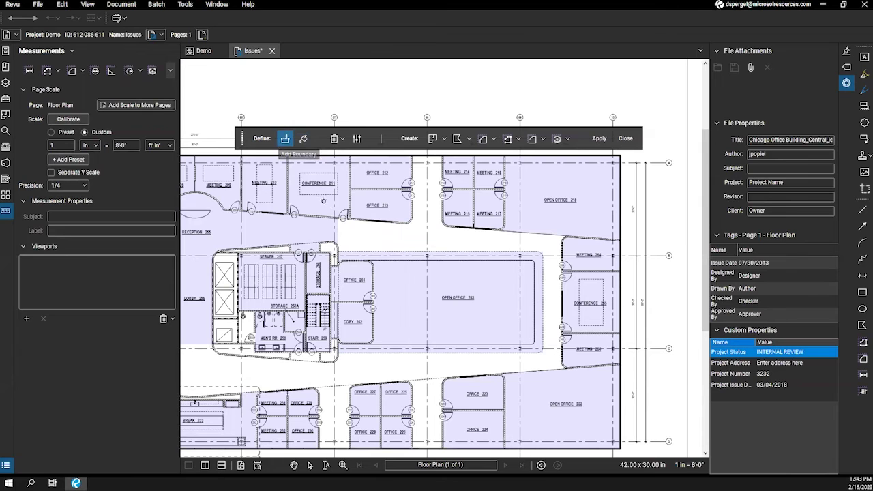
pyautogui.scroll(2, 336, 241)
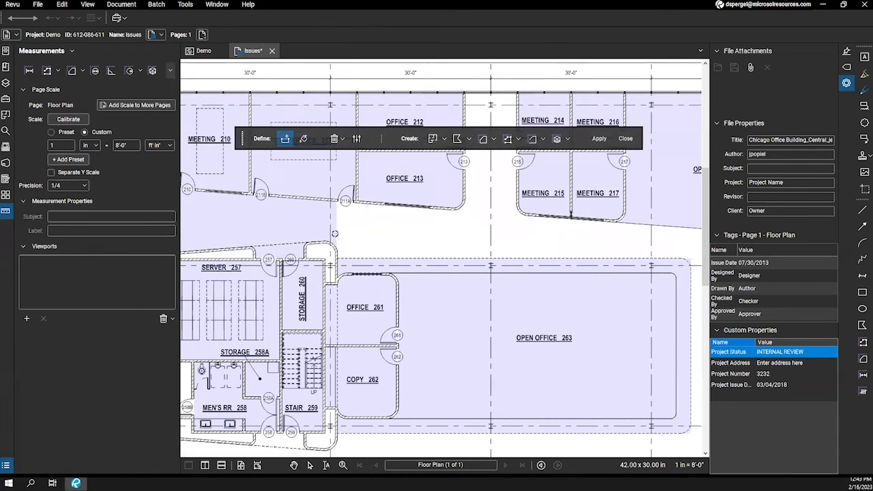
pyautogui.scroll(3, 334, 236)
pyautogui.moveTo(332, 231); pyautogui.dragTo(344, 259)
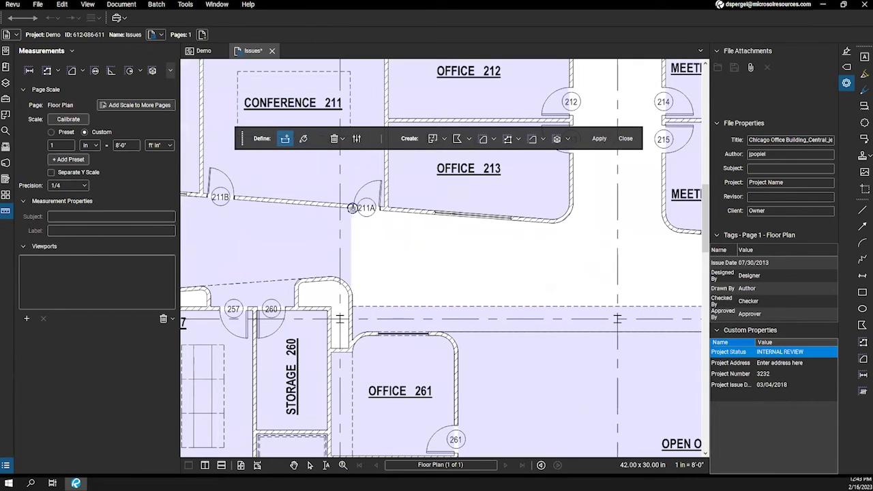
pyautogui.click(351, 208)
pyautogui.click(352, 307)
# Extend the boundary along the dashed outline of Open Office 263, across its upper side and down the side facing Conference 265.
pyautogui.scroll(-1, 536, 303)
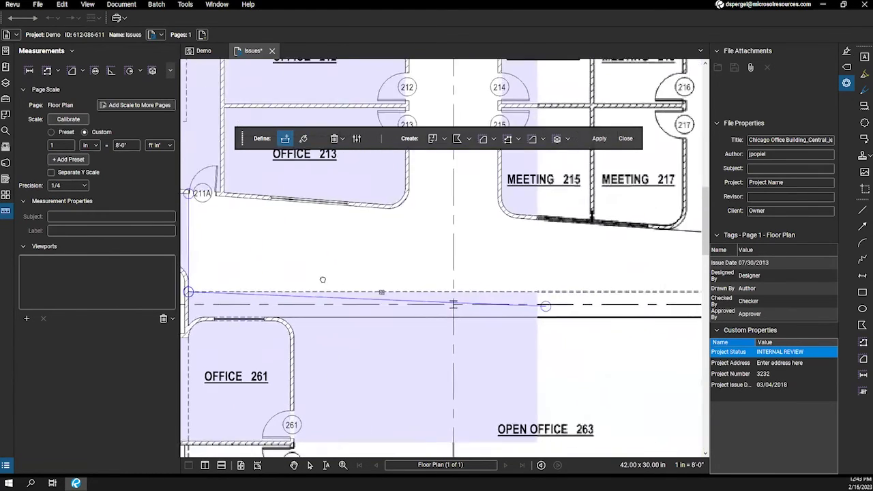
pyautogui.scroll(1, 466, 288)
pyautogui.scroll(-2, 466, 289)
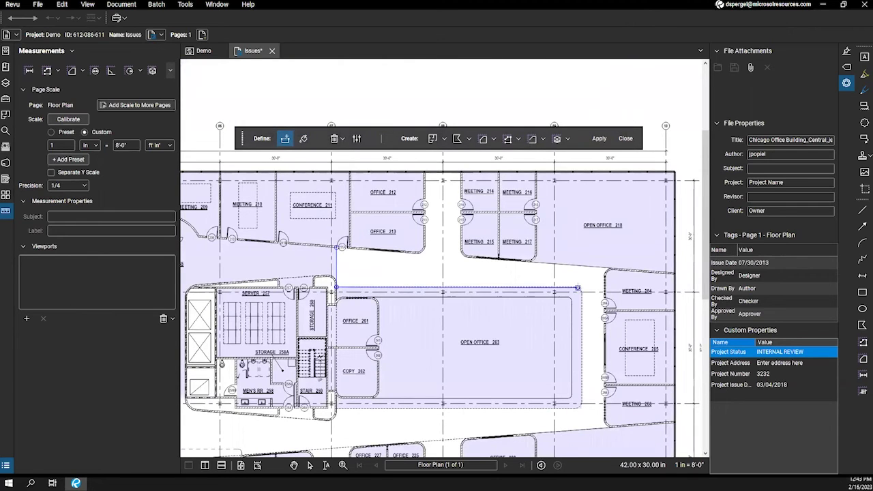
pyautogui.scroll(3, 580, 290)
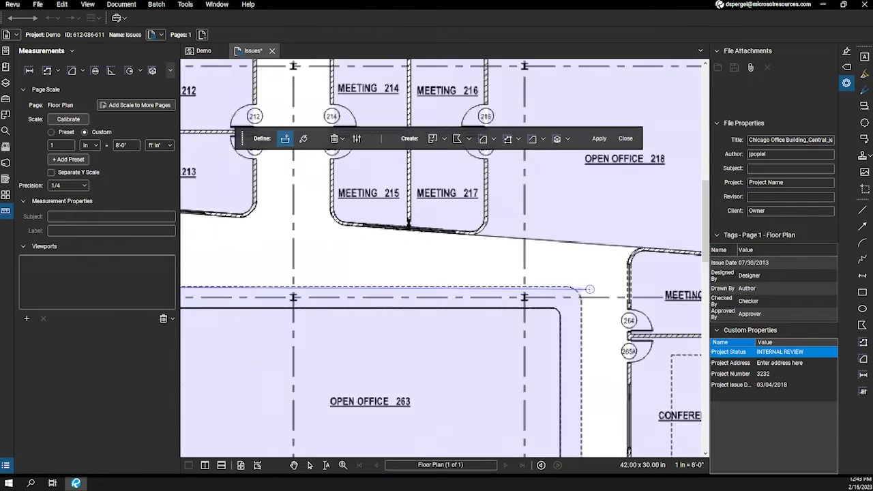
pyautogui.click(568, 283)
pyautogui.scroll(-4, 569, 350)
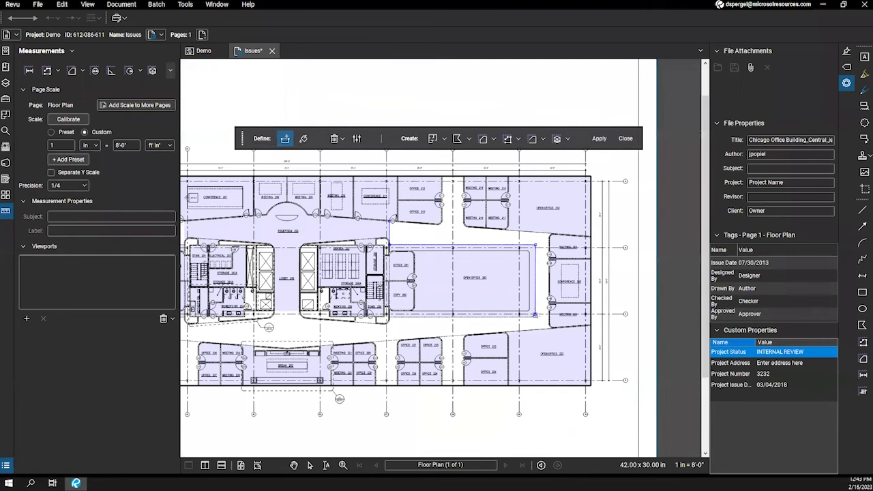
pyautogui.scroll(3, 542, 320)
pyautogui.click(519, 318)
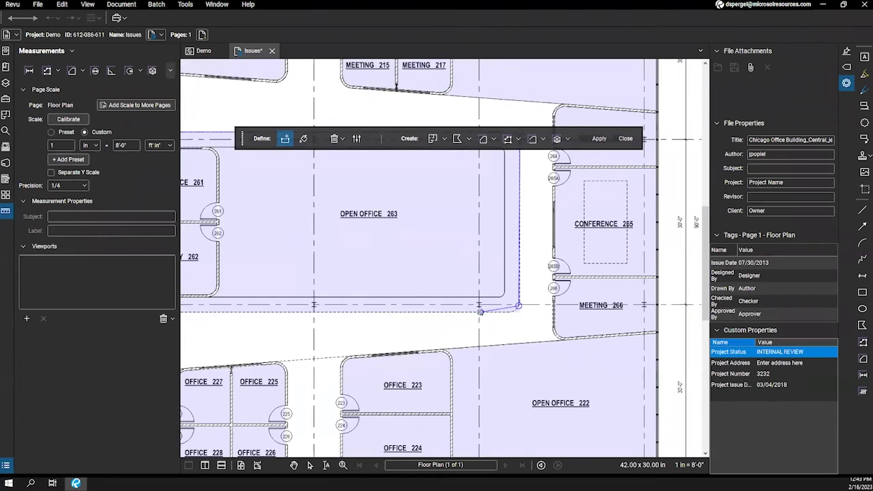
# Continue the boundary below Open Office 263, past Stair 259 and across the Lobby 256 opening to the corner below Copy 250.
pyautogui.hscroll(-5, 424, 311)
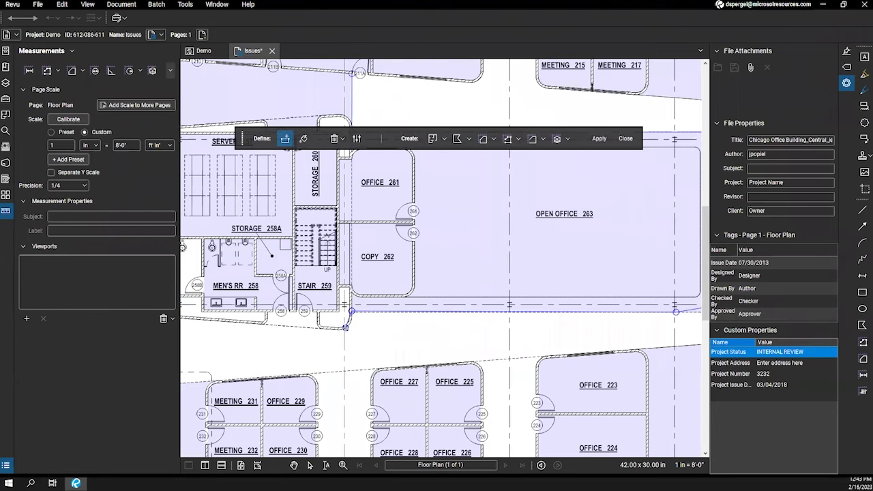
pyautogui.scroll(-5, 345, 328)
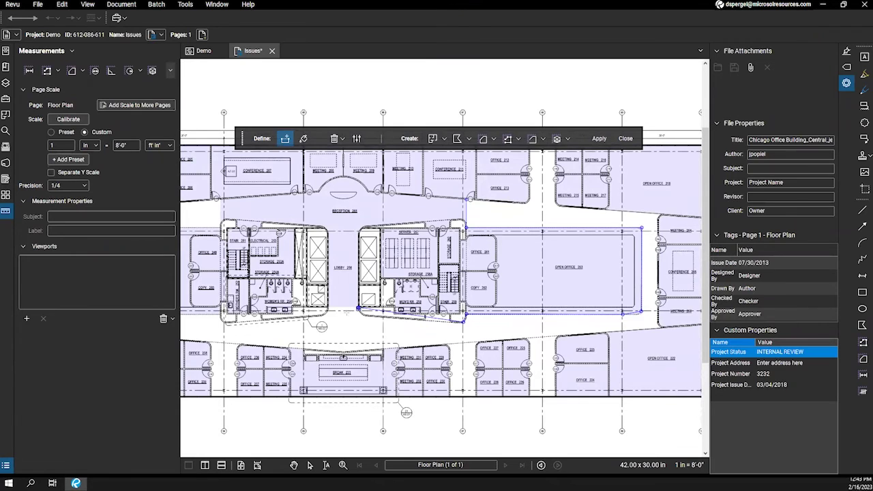
pyautogui.moveTo(321, 323); pyautogui.dragTo(476, 300)
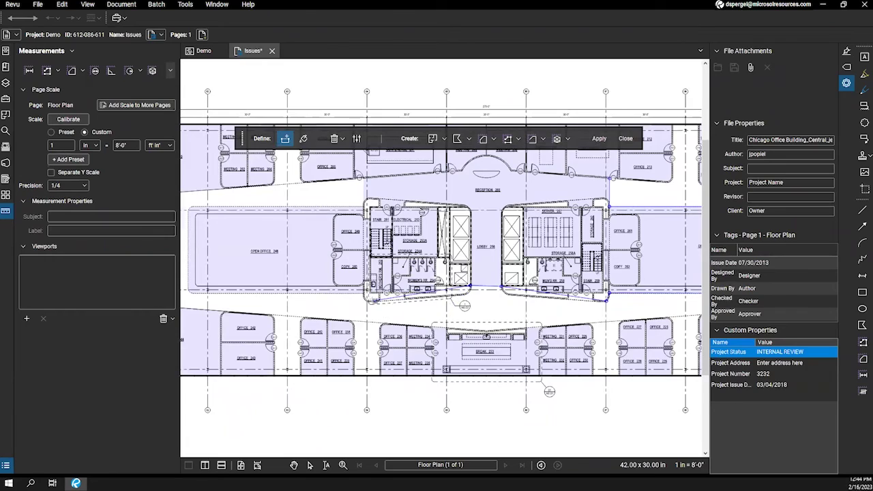
pyautogui.scroll(2, 371, 293)
pyautogui.scroll(1, 351, 289)
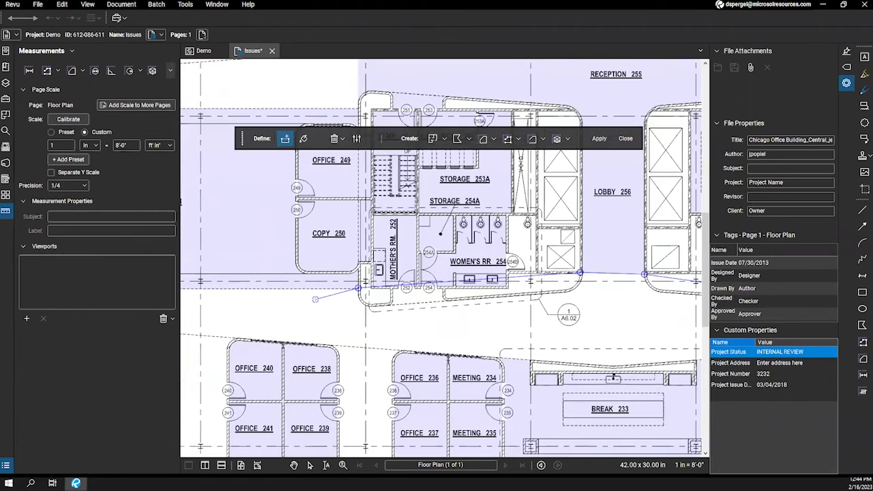
pyautogui.moveTo(313, 300); pyautogui.dragTo(528, 315)
# Trace the boundary around the open office beside Office 249, cross Reception 255 to the wall by door 211A, and finish it.
pyautogui.scroll(-3, 457, 311)
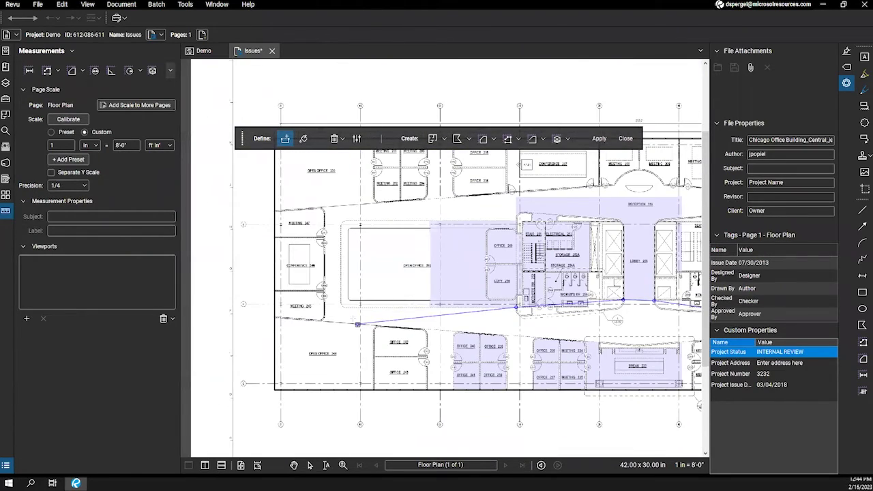
pyautogui.click(345, 308)
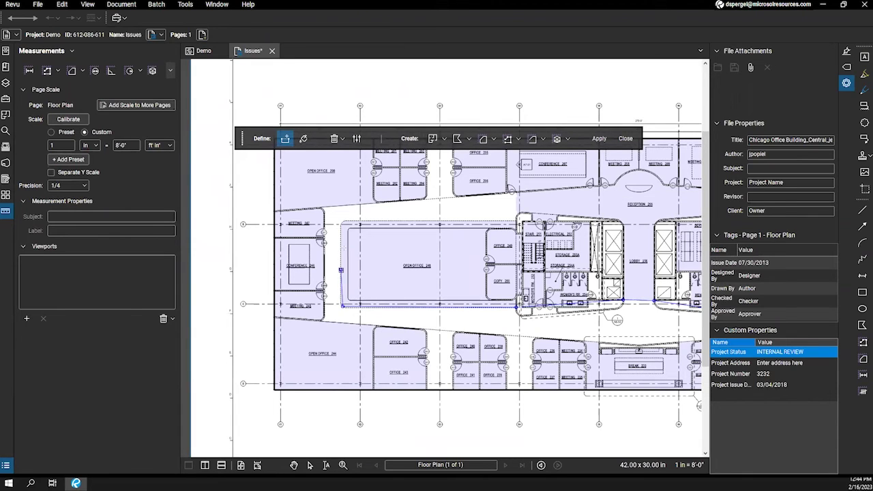
pyautogui.click(344, 221)
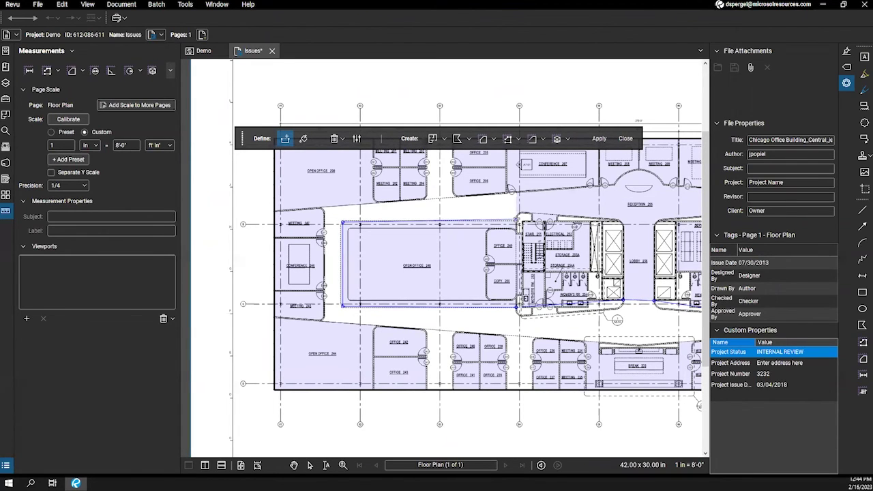
pyautogui.moveTo(519, 200)
pyautogui.mouseDown()
pyautogui.moveTo(470, 274)
pyautogui.moveTo(329, 217)
pyautogui.mouseUp()
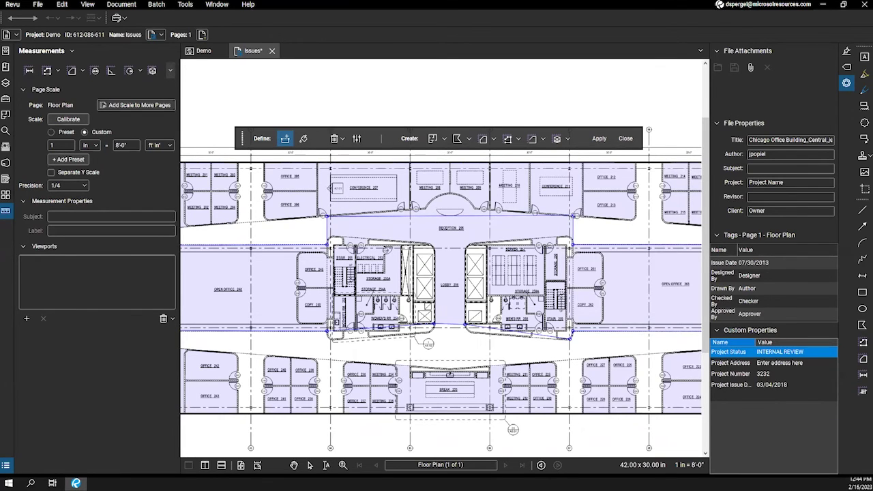
pyautogui.click(572, 216)
pyautogui.press('Return')
pyautogui.scroll(-2, 470, 235)
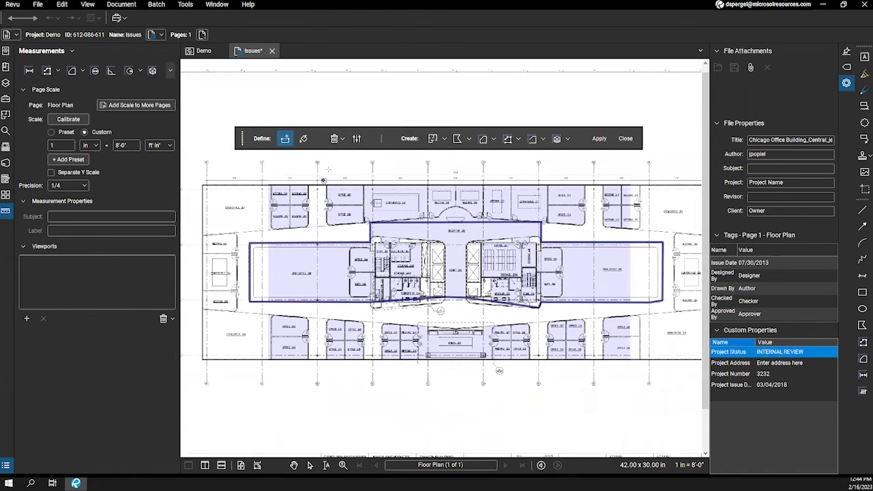
# Fill the corridors surrounding the drawn boundary across the floor plan with Dynamic Fill.
pyautogui.click(303, 139)
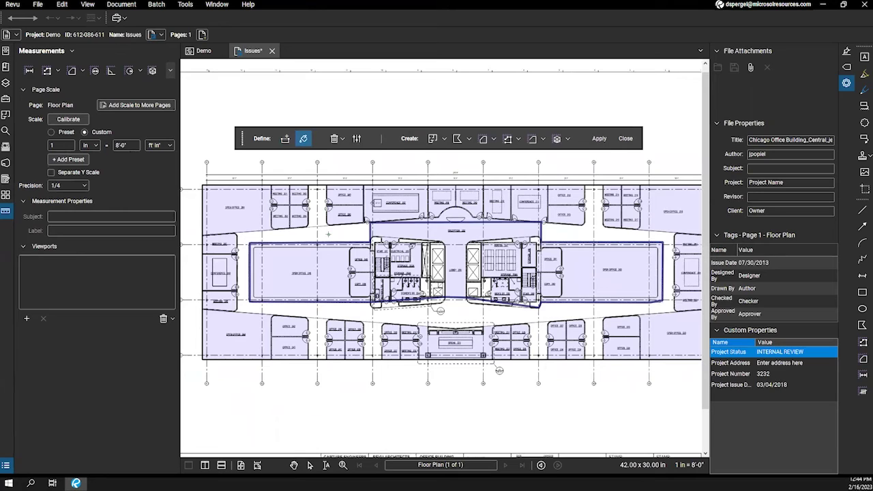
pyautogui.moveTo(328, 234)
pyautogui.mouseDown()
pyautogui.moveTo(251, 235)
pyautogui.moveTo(243, 280)
pyautogui.moveTo(260, 306)
pyautogui.moveTo(396, 320)
pyautogui.moveTo(658, 308)
pyautogui.moveTo(690, 299)
pyautogui.moveTo(667, 243)
pyautogui.mouseUp()
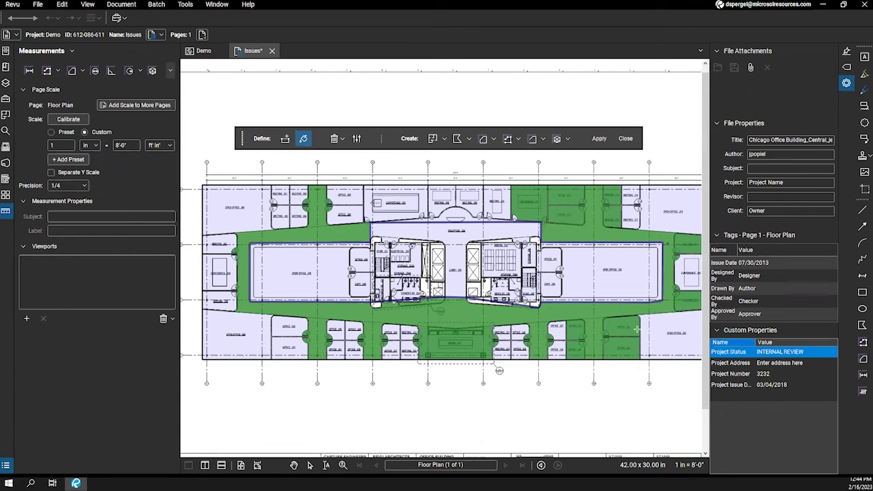
pyautogui.hscroll(3, 546, 300)
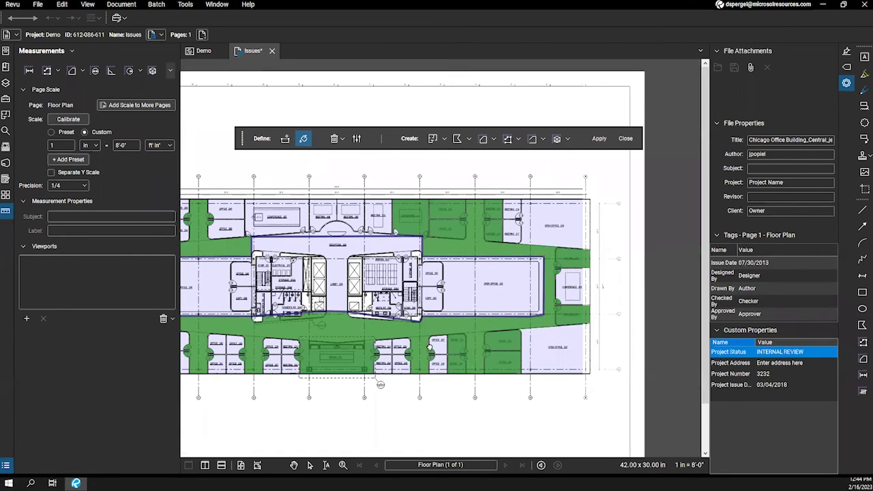
pyautogui.hscroll(-3, 431, 347)
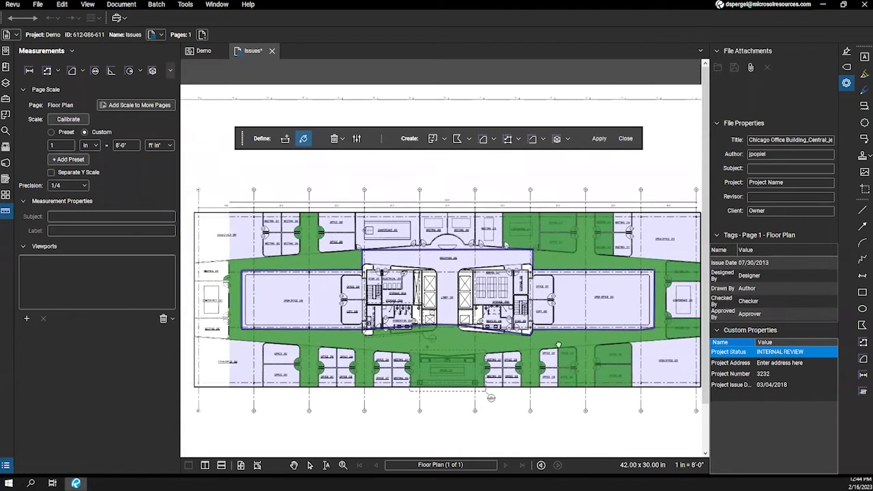
pyautogui.hscroll(-2, 558, 346)
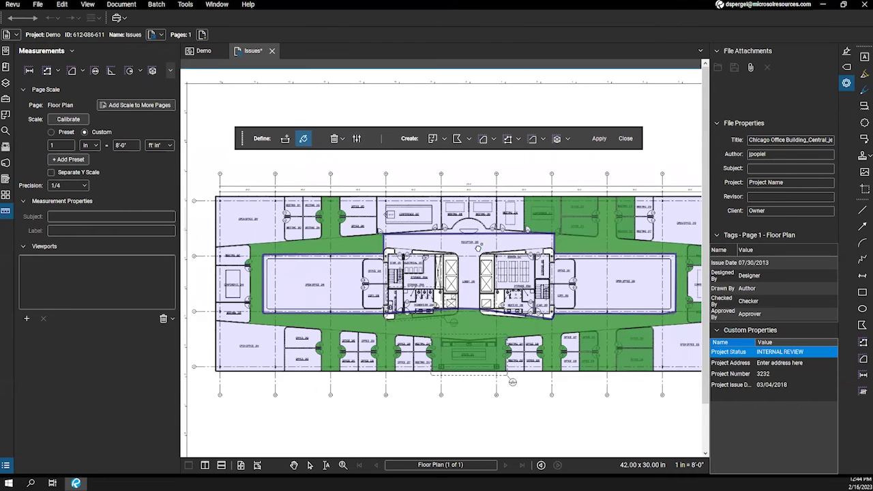
pyautogui.hscroll(5, 433, 258)
pyautogui.scroll(1, 433, 258)
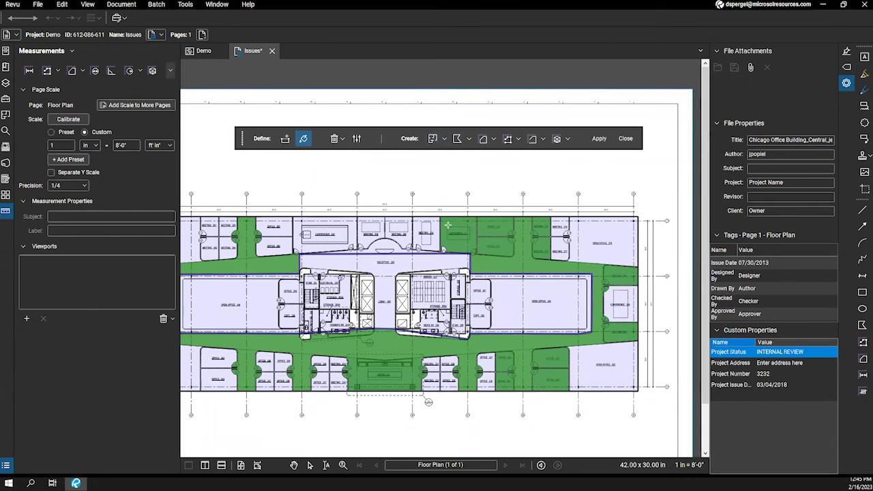
# Name the Space that Dynamic Fill creates "Open Floor".
pyautogui.click(443, 139)
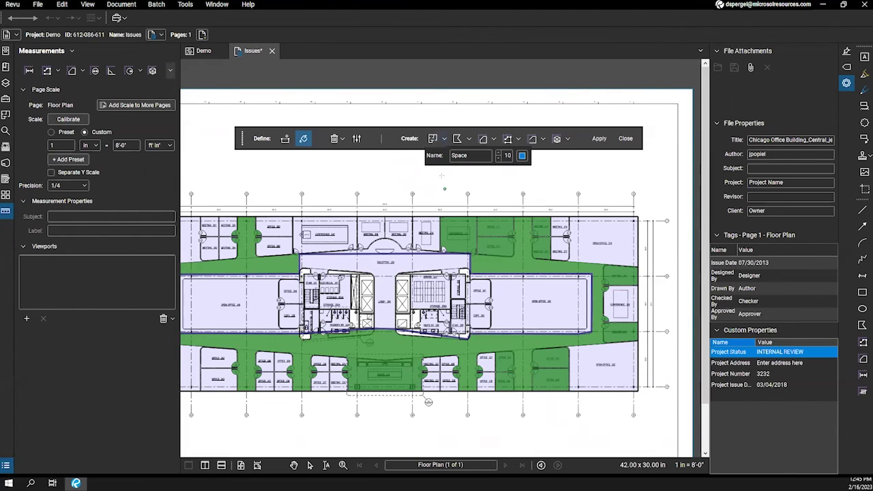
pyautogui.doubleClick(469, 155)
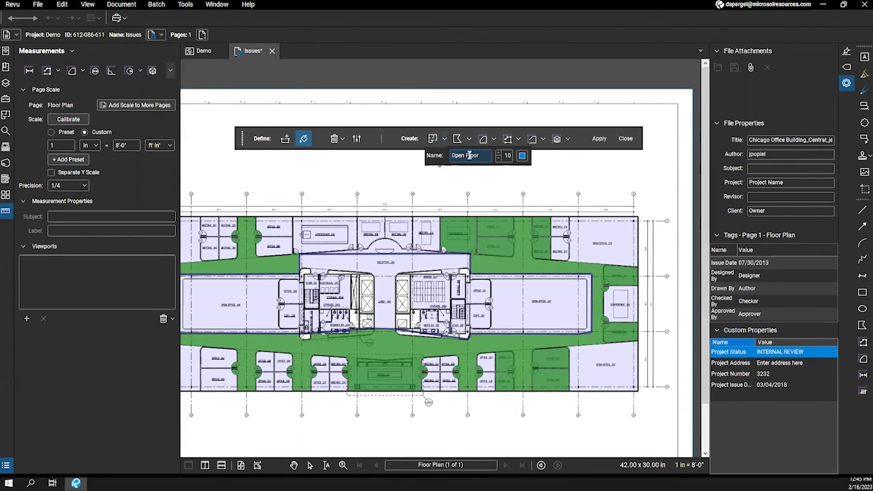
pyautogui.press('Return')
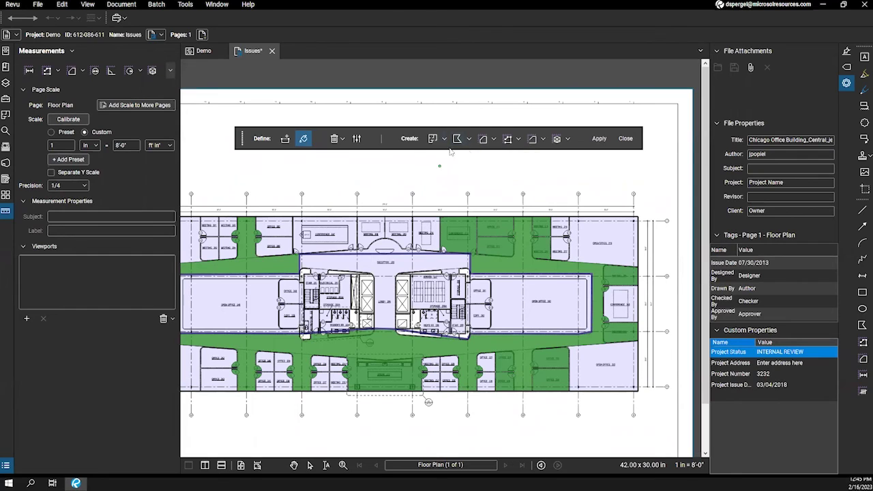
# Try to generate the Open Floor Space from the filled corridors.
pyautogui.click(433, 140)
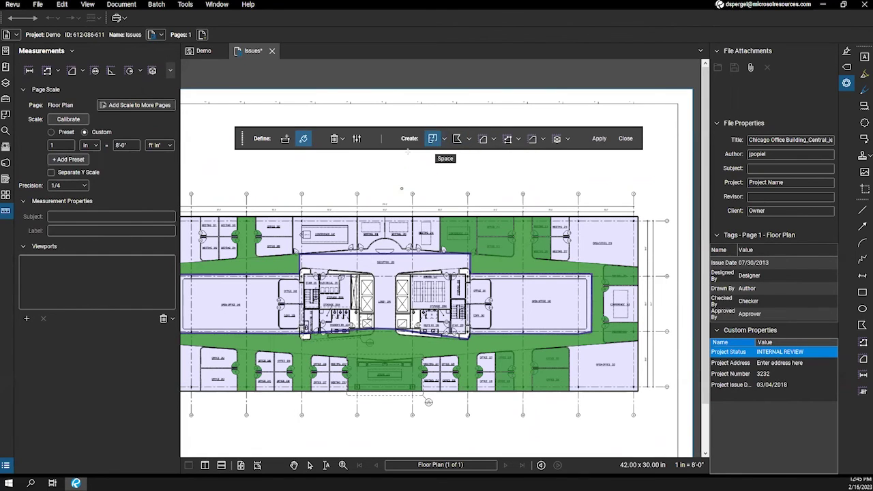
pyautogui.click(444, 140)
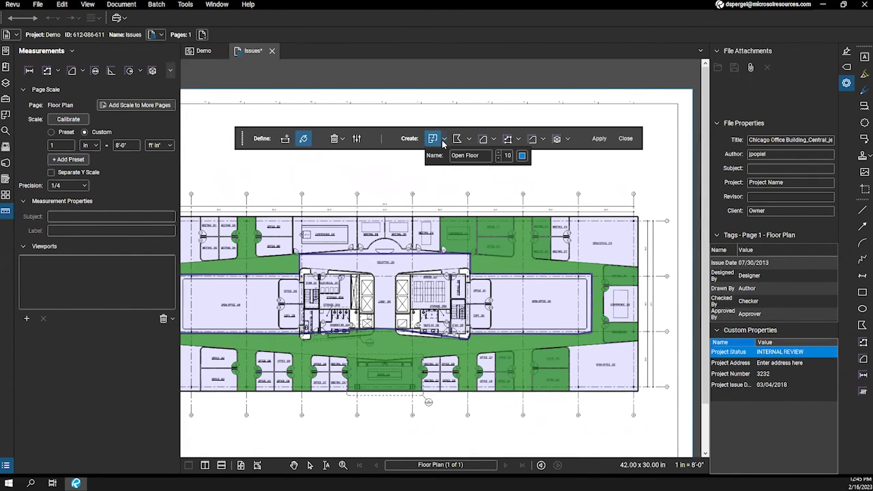
pyautogui.click(445, 140)
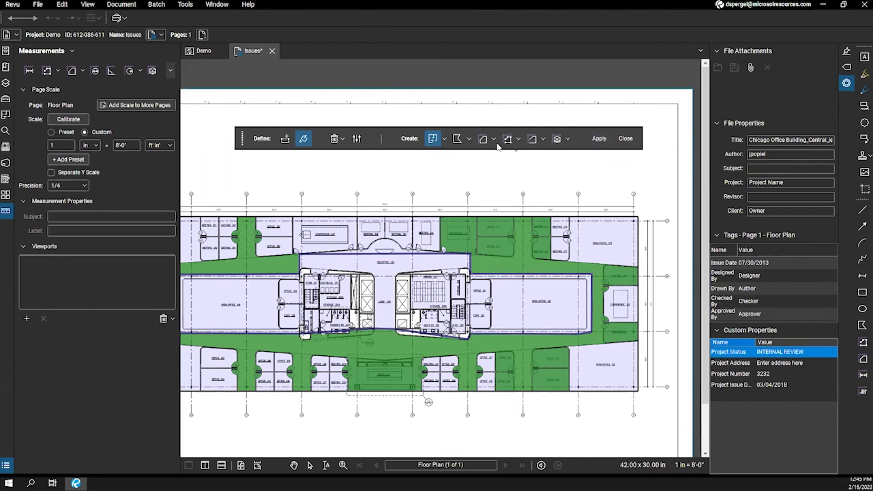
pyautogui.click(595, 139)
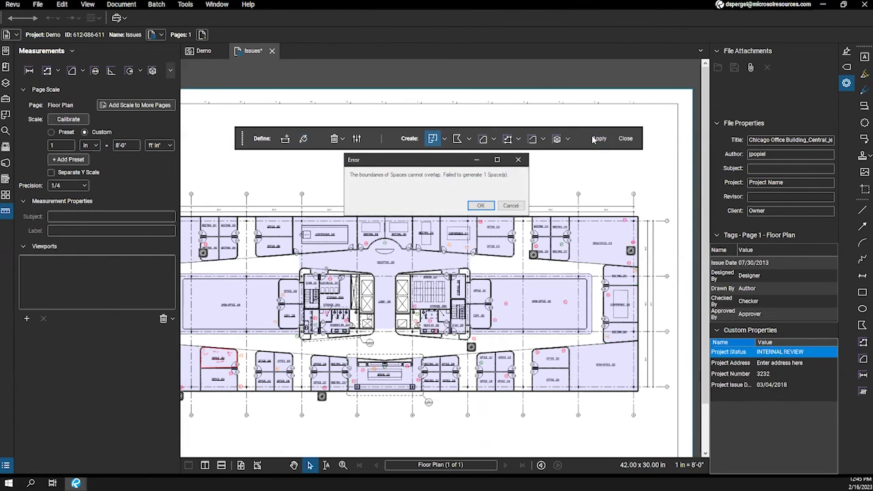
pyautogui.click(481, 205)
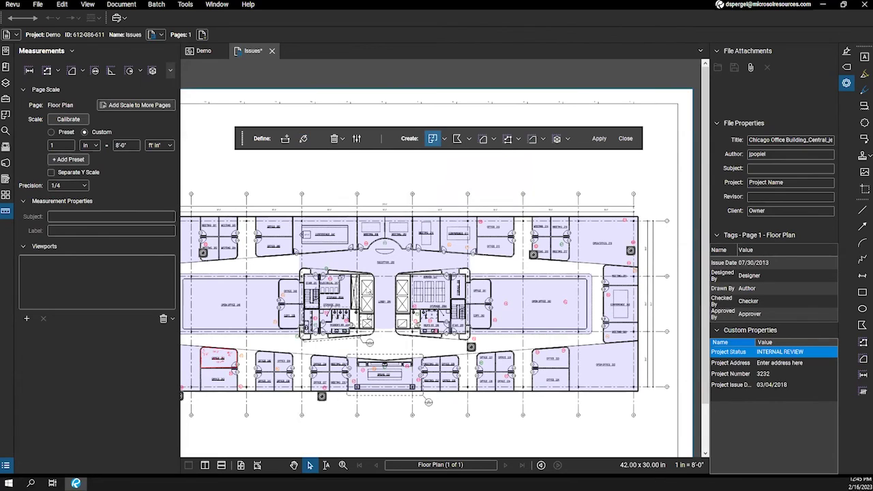
# Dynamically fill the corridors and Open Office 263 and create only an Area Measurement from the fill.
pyautogui.click(457, 138)
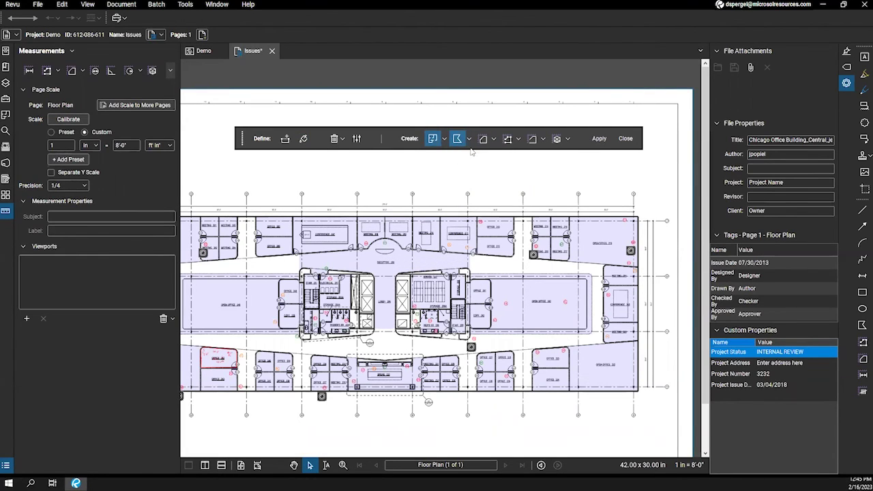
pyautogui.click(484, 141)
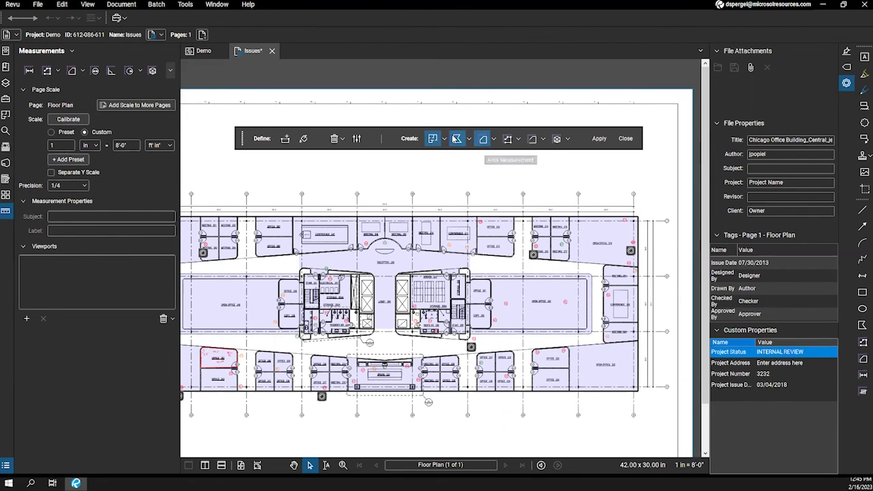
pyautogui.click(302, 140)
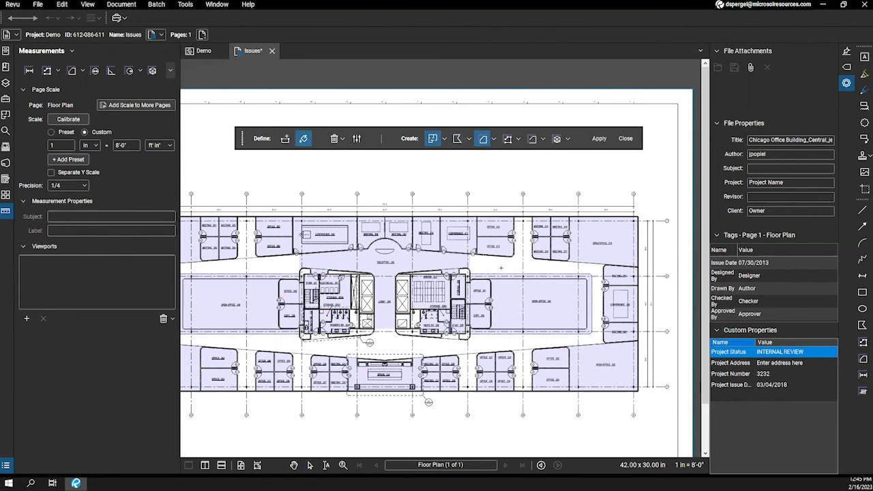
pyautogui.moveTo(502, 268)
pyautogui.mouseDown()
pyautogui.moveTo(562, 263)
pyautogui.moveTo(597, 279)
pyautogui.moveTo(565, 327)
pyautogui.moveTo(495, 320)
pyautogui.moveTo(464, 245)
pyautogui.moveTo(511, 338)
pyautogui.moveTo(522, 339)
pyautogui.mouseUp()
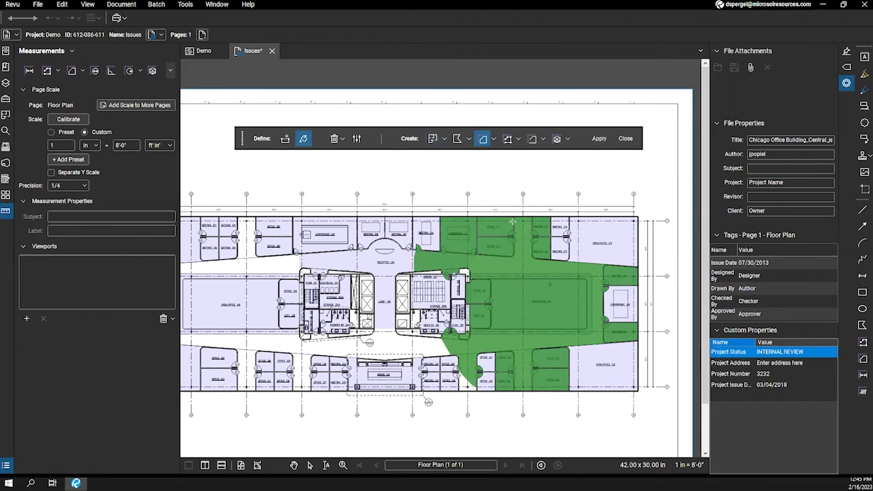
pyautogui.click(481, 139)
pyautogui.click(600, 143)
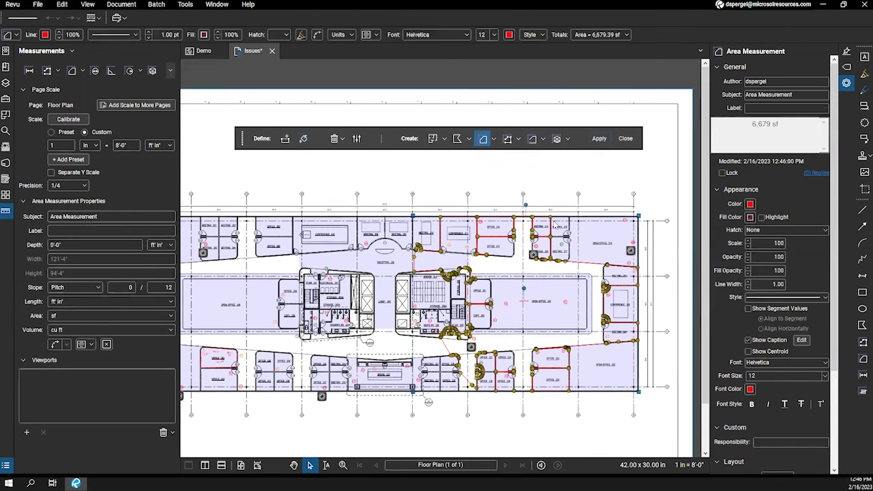
# Move the new Area Measurement up so most of it sits above the floor plan.
pyautogui.scroll(2, 508, 242)
pyautogui.scroll(-4, 508, 242)
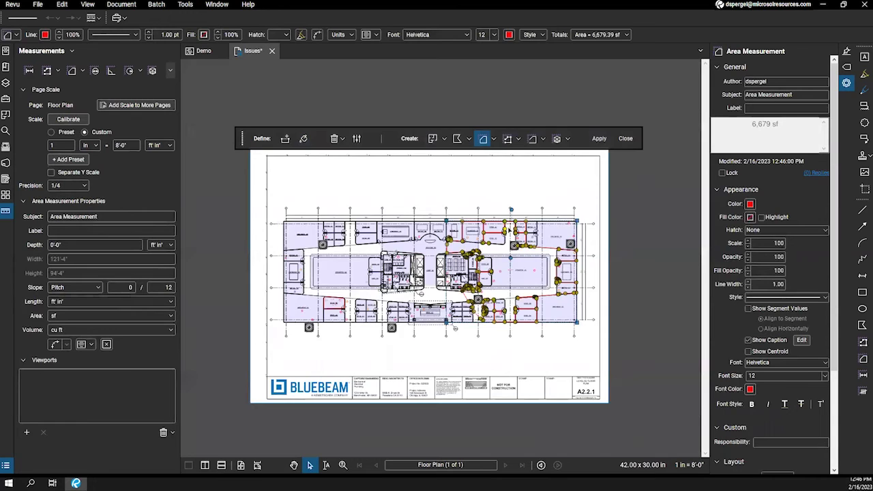
pyautogui.scroll(4, 508, 228)
pyautogui.moveTo(508, 226); pyautogui.dragTo(476, 96)
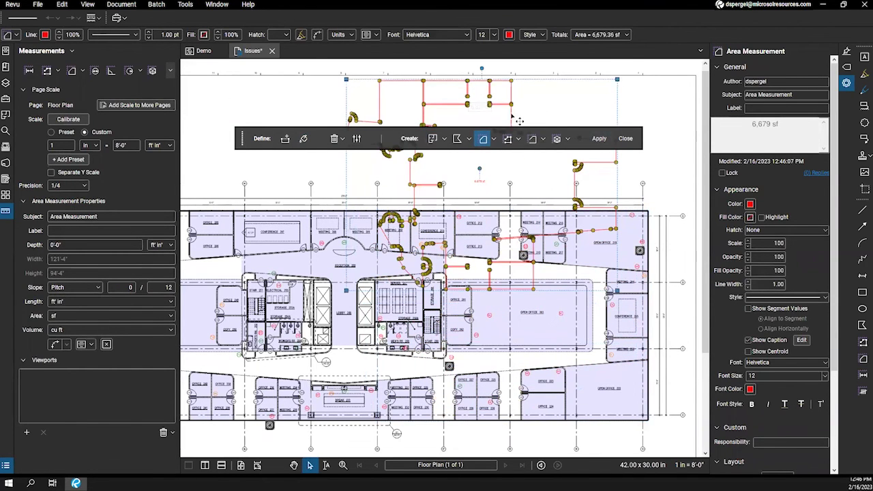
# Put the Area Measurement back in its place on the floor plan and exit Dynamic Fill with the perimeter output off.
pyautogui.moveTo(476, 96); pyautogui.dragTo(449, 108)
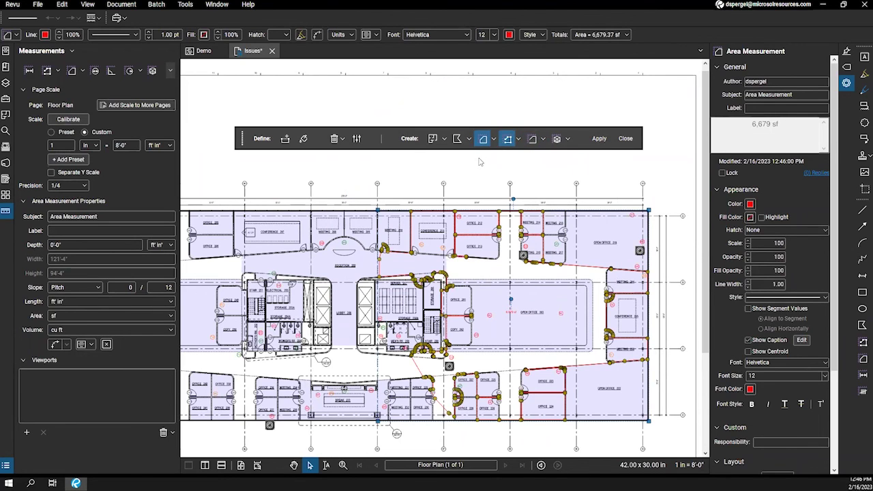
pyautogui.click(507, 139)
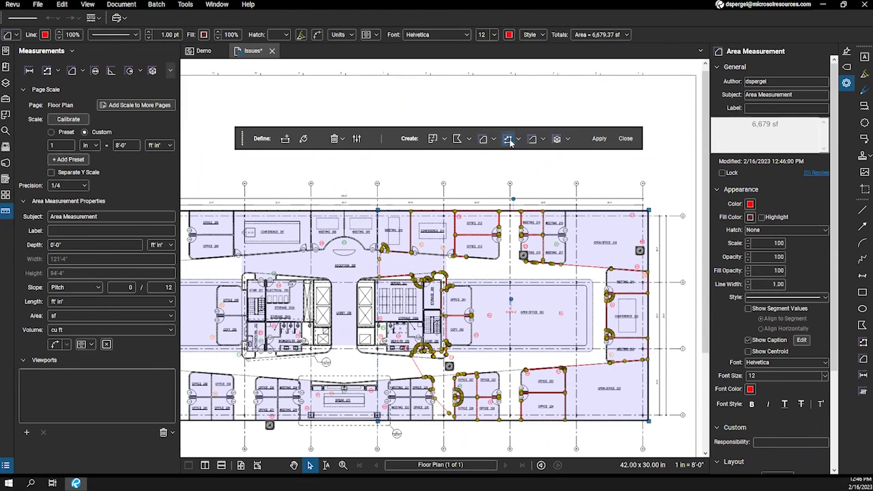
pyautogui.click(625, 139)
# Draw a diagonal red line about 0.2 inches long across the exterior wall at the corridor end between Office 239 and Office 237.
pyautogui.scroll(-3, 626, 143)
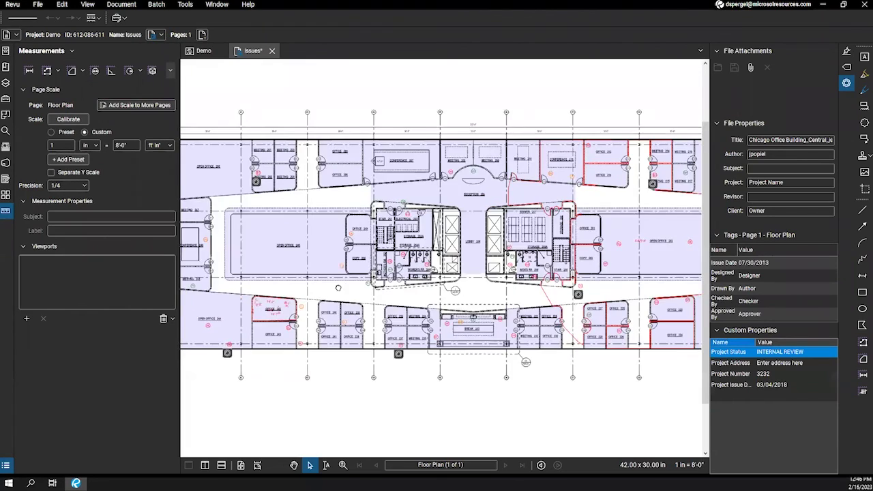
pyautogui.scroll(2, 440, 256)
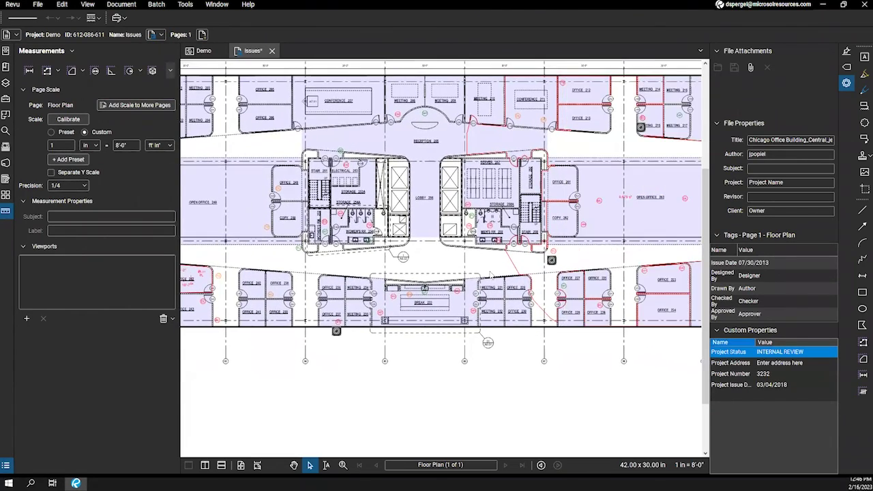
pyautogui.scroll(2, 440, 256)
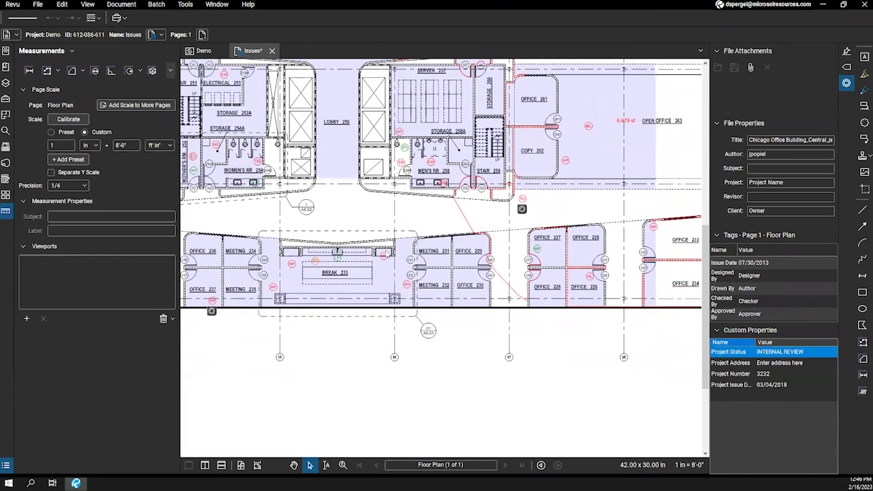
pyautogui.moveTo(303, 219); pyautogui.dragTo(371, 218)
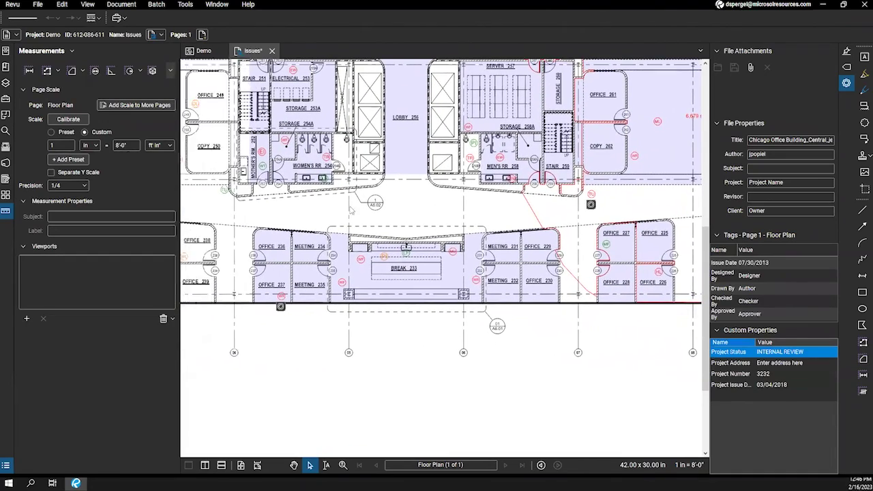
pyautogui.scroll(3, 282, 212)
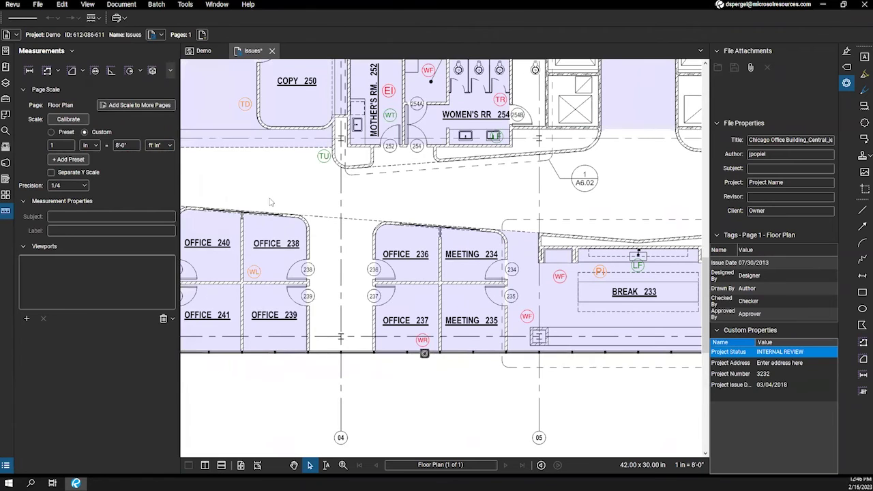
pyautogui.scroll(3, 336, 196)
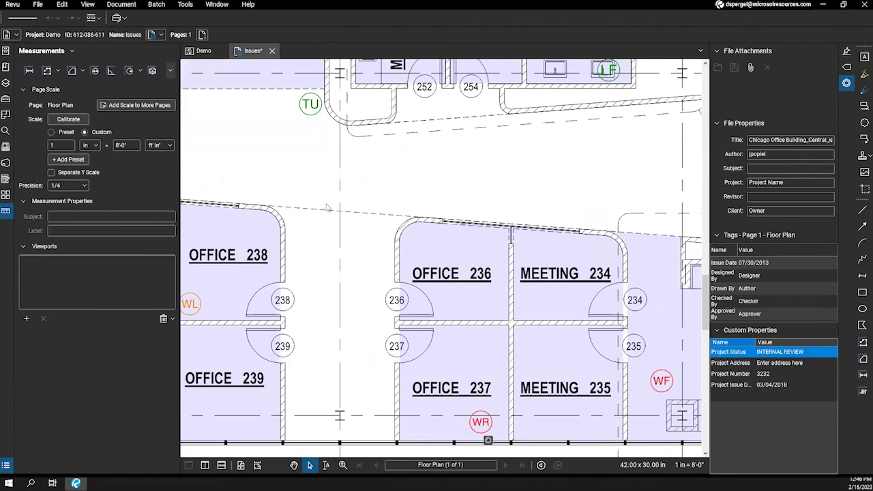
pyautogui.scroll(-2, 327, 208)
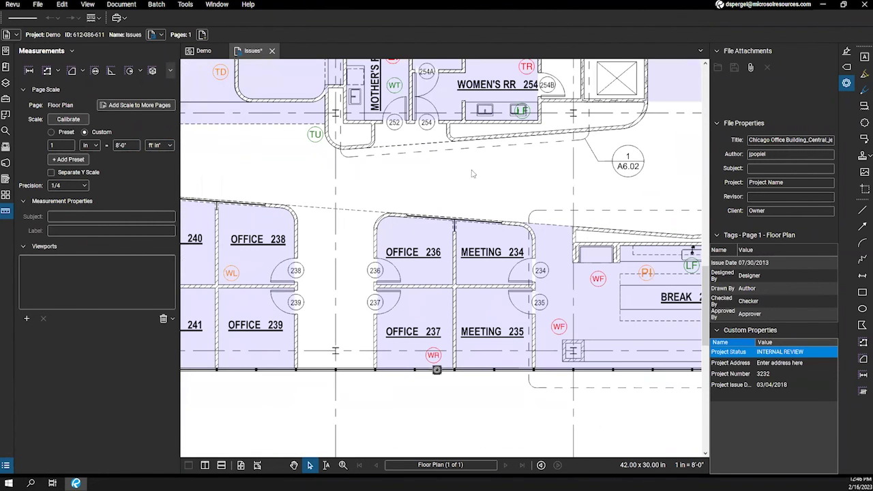
pyautogui.click(862, 209)
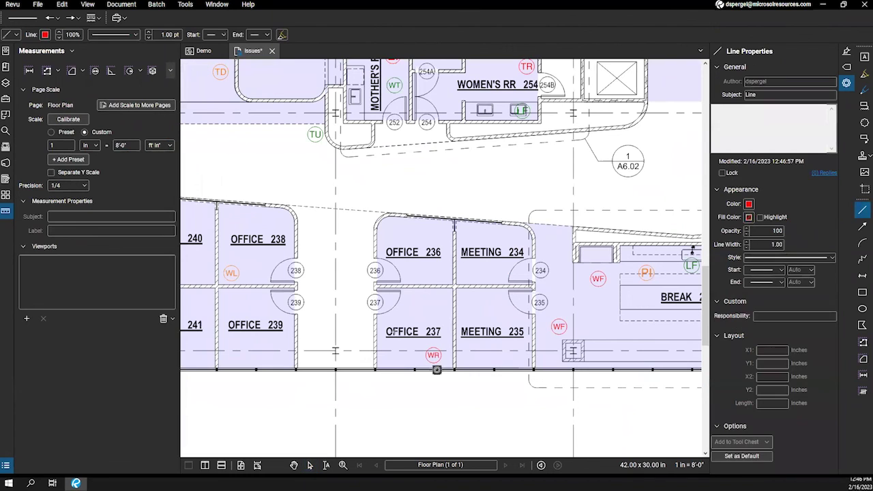
pyautogui.scroll(-1, 335, 305)
pyautogui.scroll(3, 332, 297)
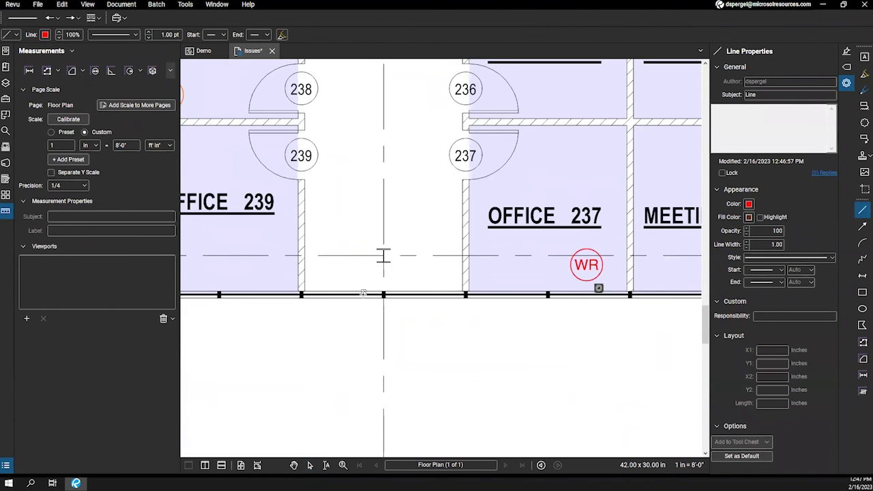
pyautogui.scroll(2, 364, 293)
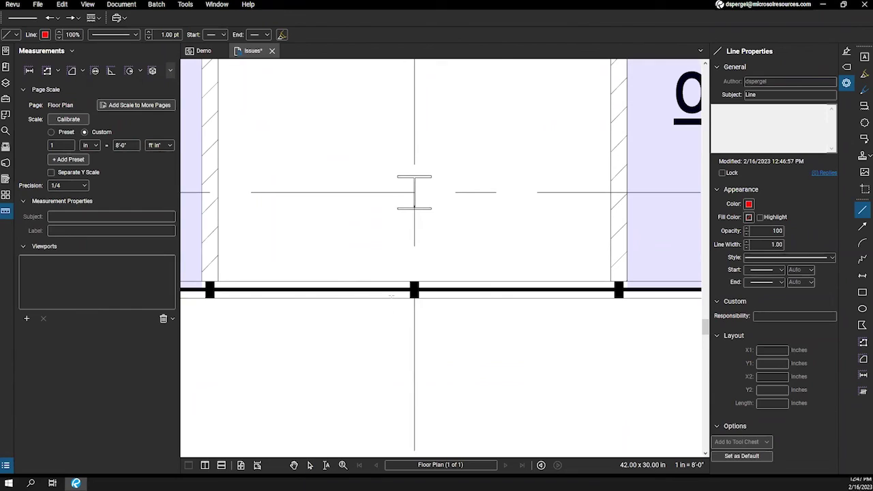
pyautogui.click(383, 285)
pyautogui.click(346, 336)
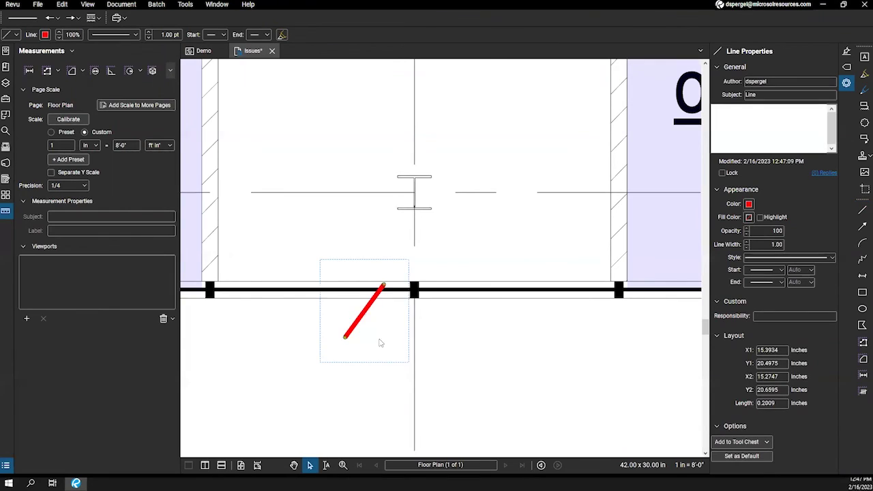